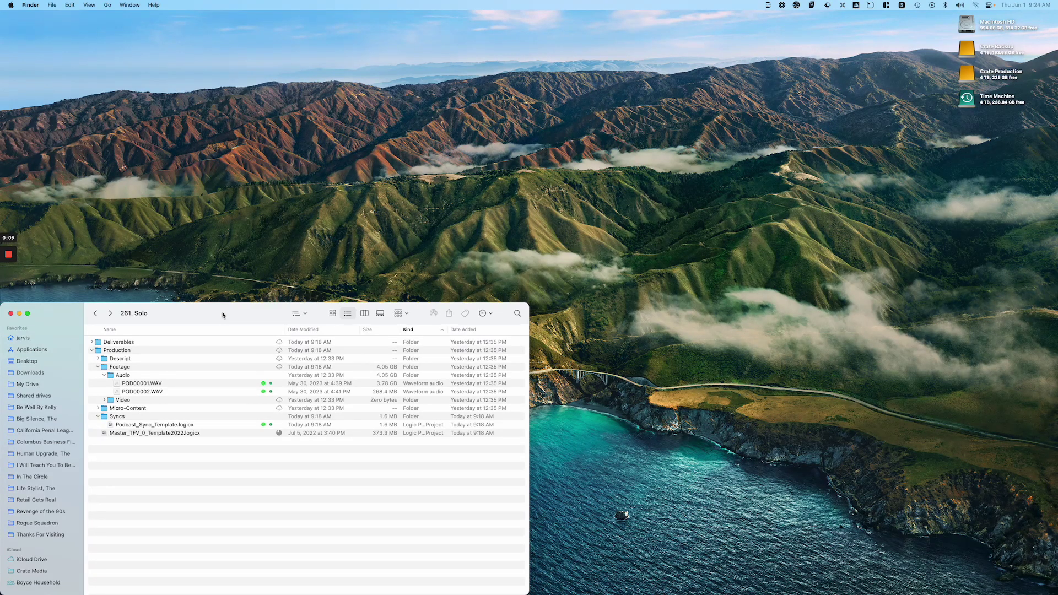
Reposition the Finder window, select POD00001.WAV and POD00002.WAV, then open Podcast_Sync_Template.logicx in Logic Pro
left_click_drag(225, 312, 279, 272)
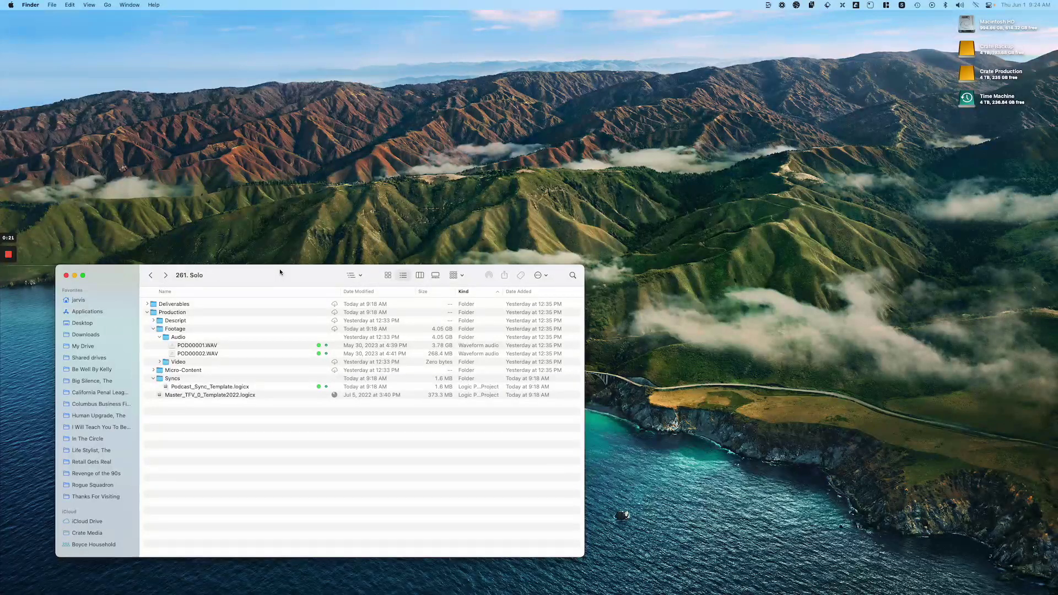
left_click_drag(270, 272, 276, 228)
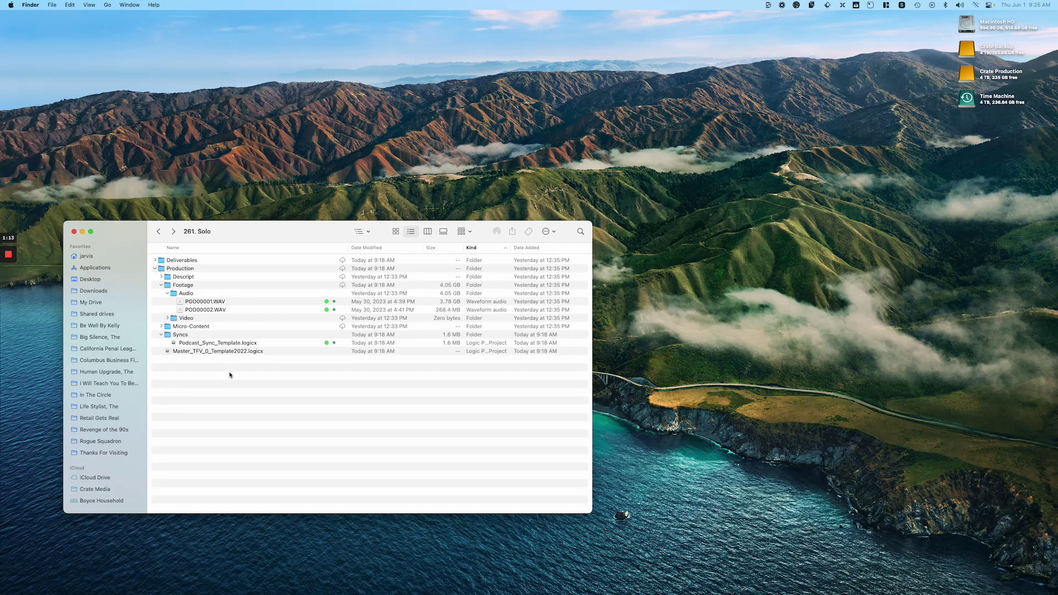
left_click(236, 301)
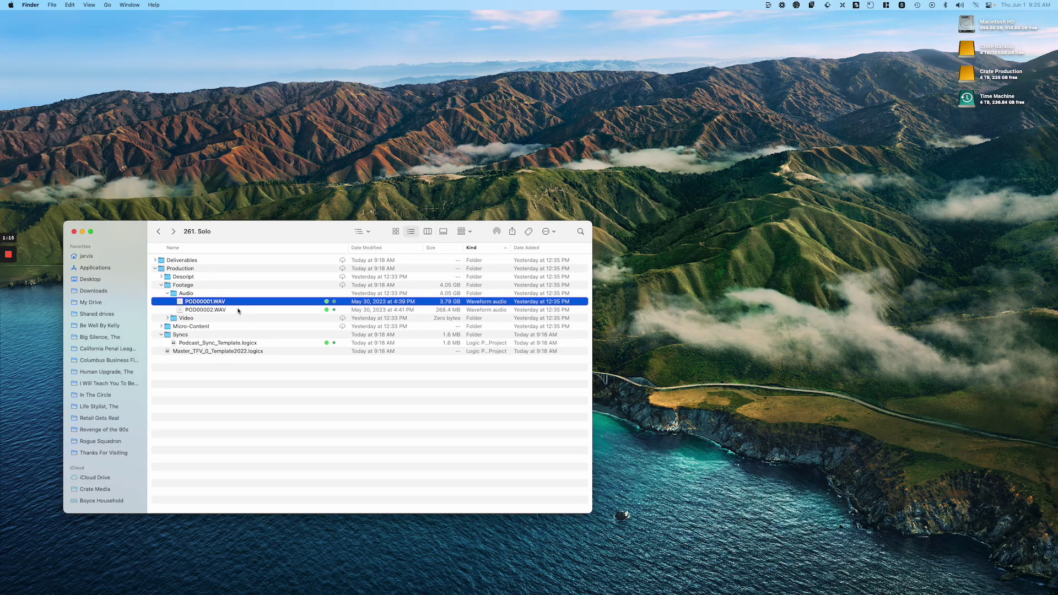
left_click(238, 310, "shift")
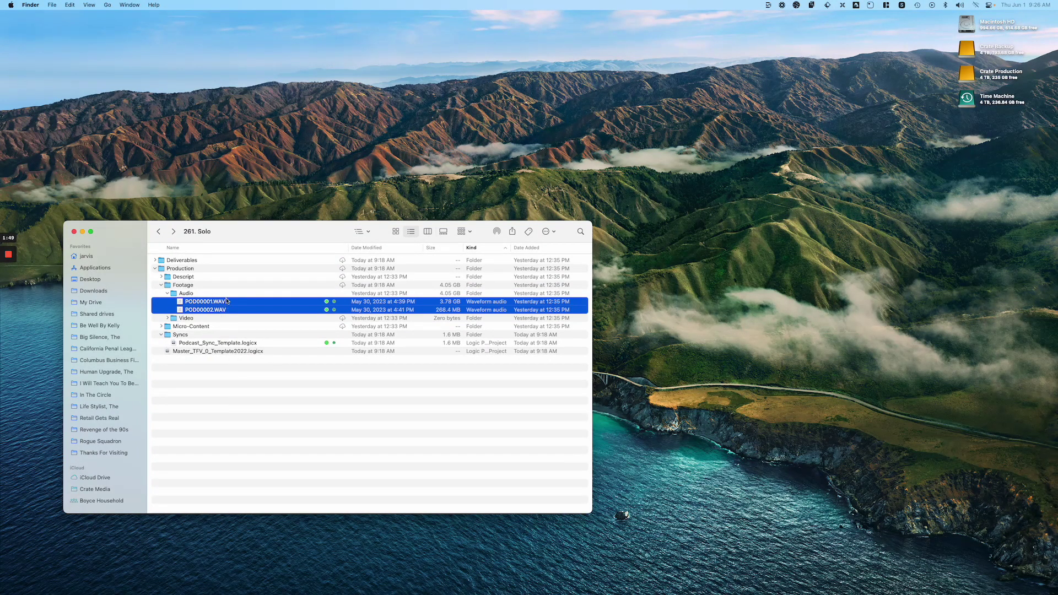
left_click(206, 343)
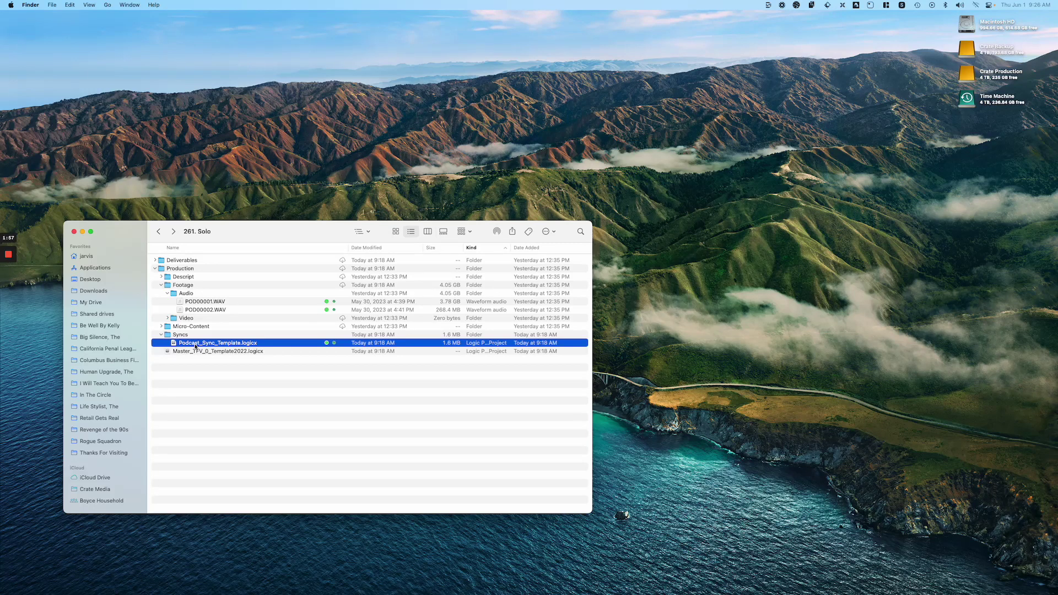
double_click(196, 344)
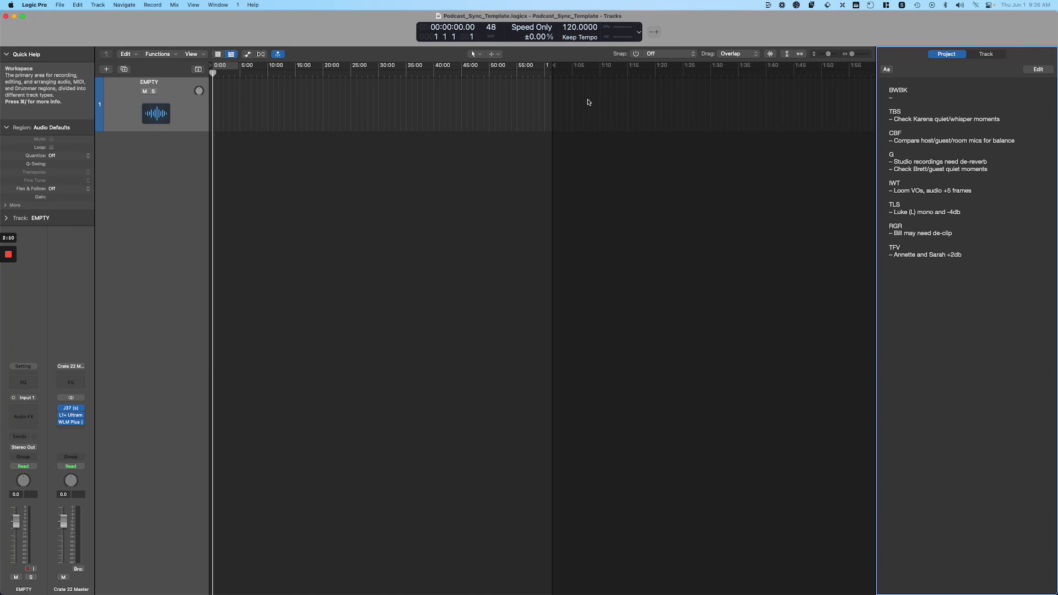
Hide the project notes and return to Finder with POD00001.WAV and POD00002.WAV selected
key("d")
key("d")
key("alt+super+p")
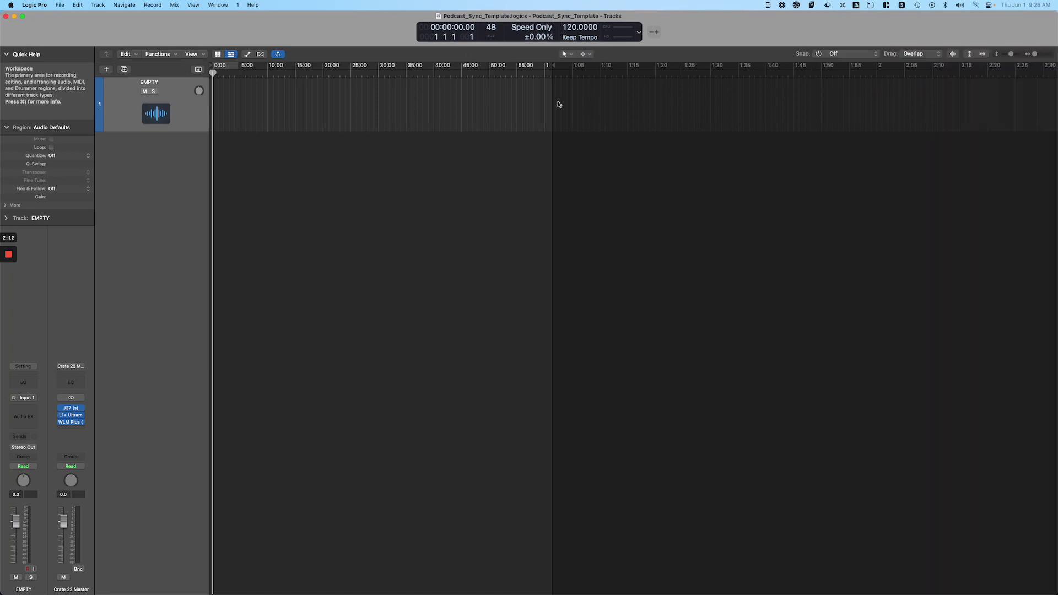
key("super+shift+r")
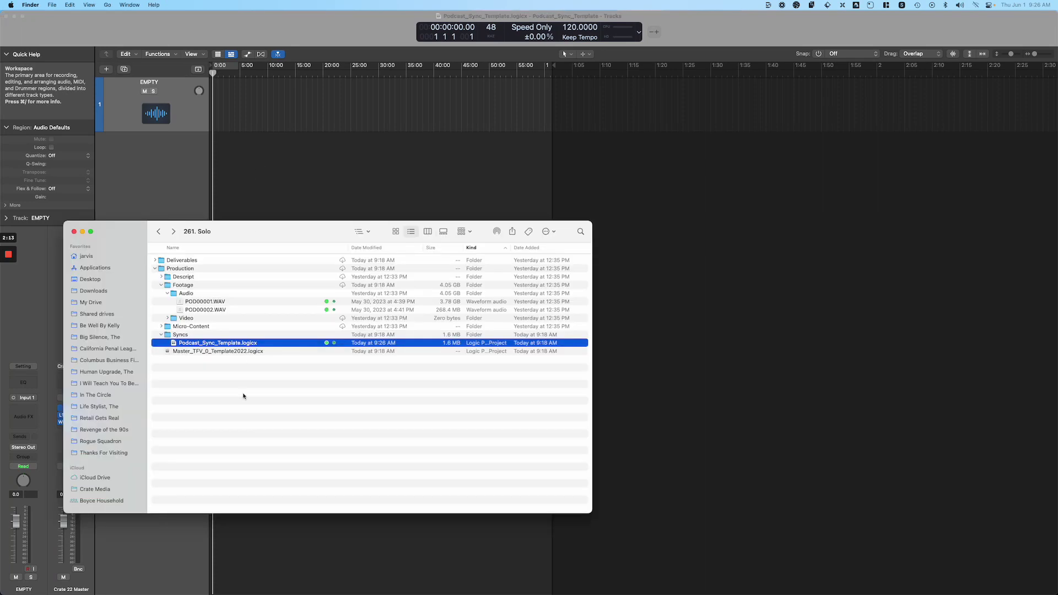
left_click(223, 304)
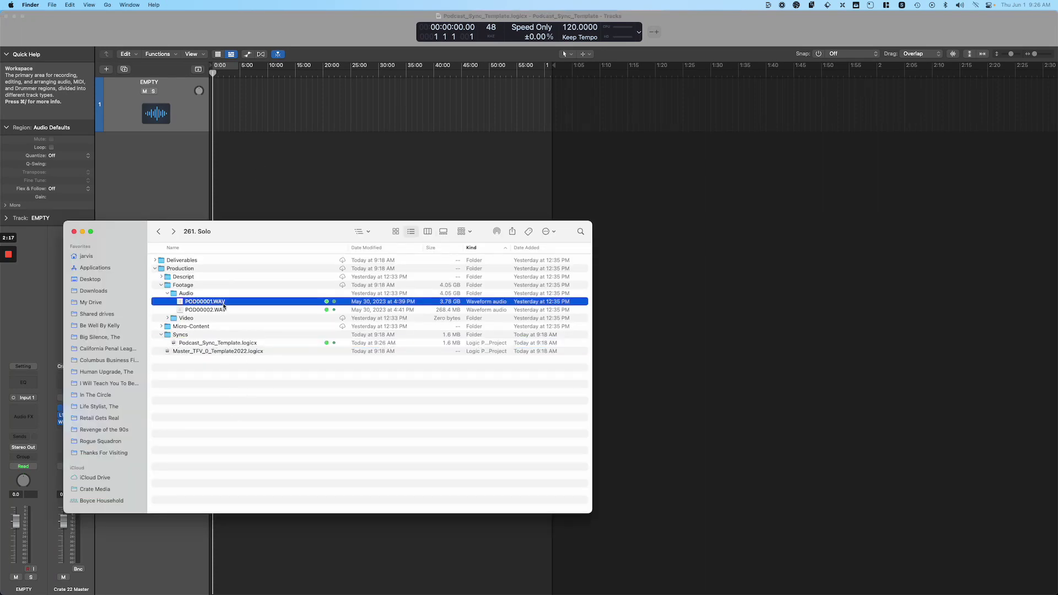
left_click(215, 310, "shift")
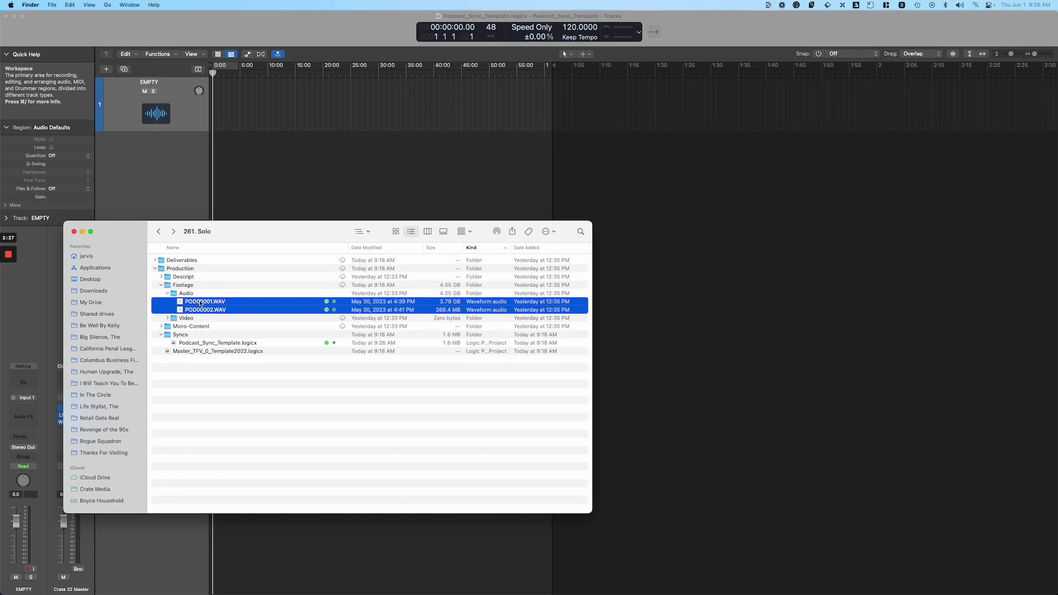
Drag both POD WAV files into the Tracks area and import them onto existing tracks
left_click_drag(241, 236, 506, 237)
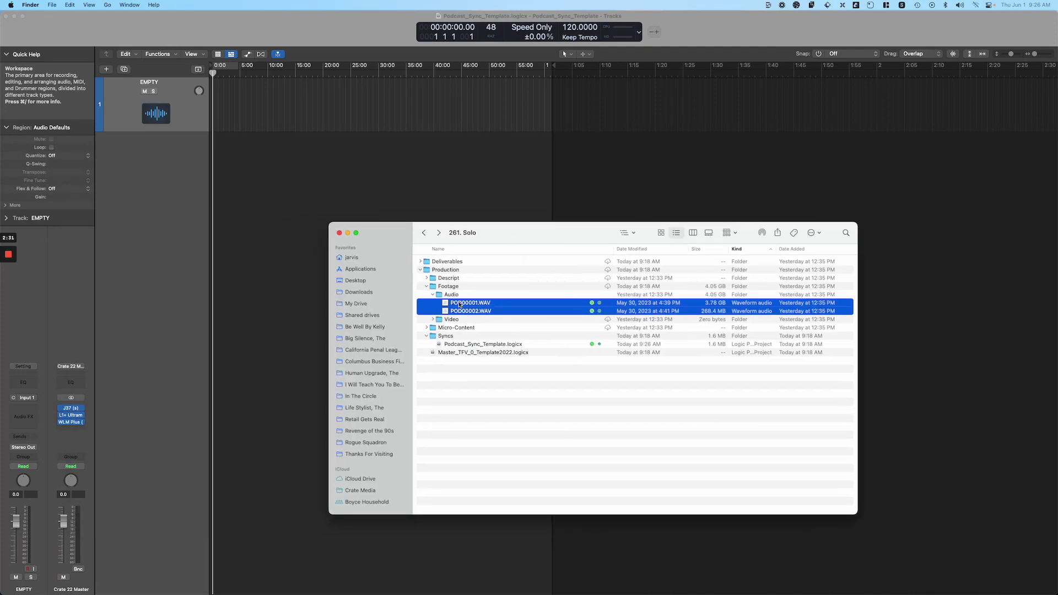
left_click_drag(465, 309, 211, 95)
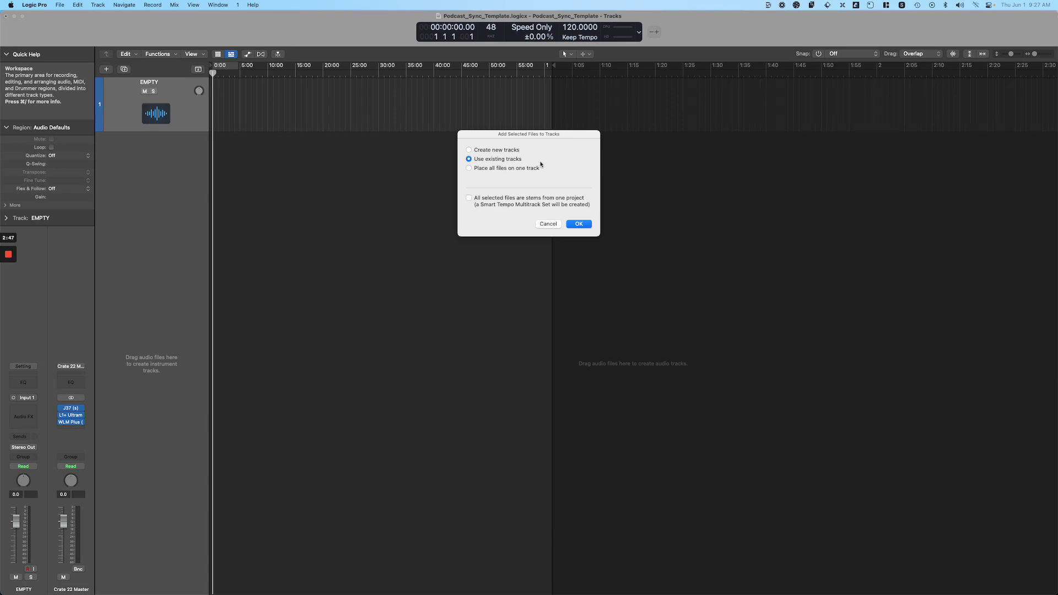
left_click(578, 224)
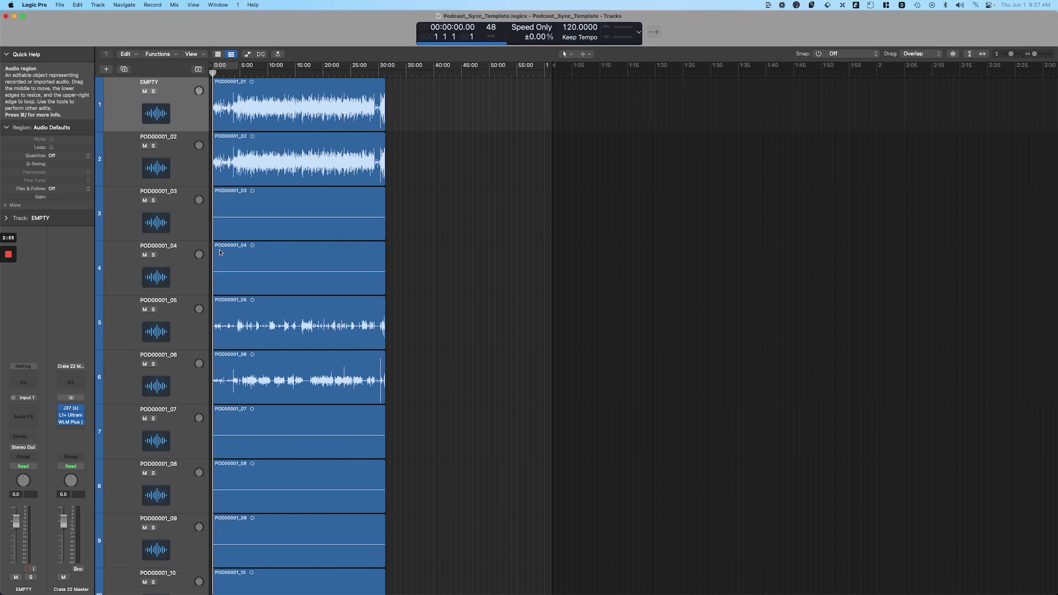
Delete all unused channel tracks except the _05 and _06 stems, then select the two short regions
scroll(220, 252, "down", 5)
scroll(372, 126, "up", 5)
left_click(204, 107)
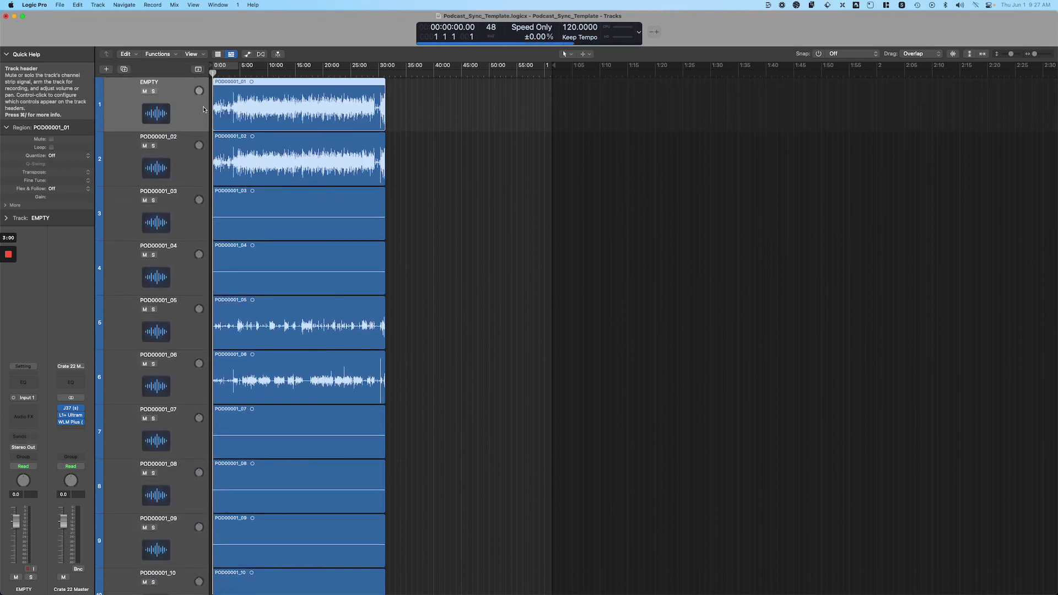
left_click(192, 276, "shift")
scroll(192, 275, "down", 4)
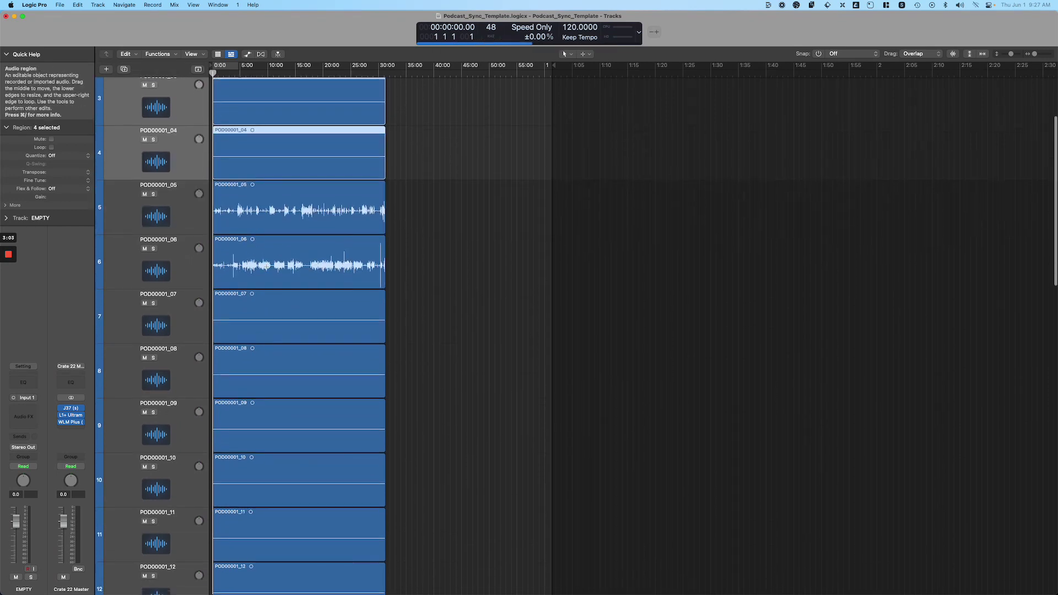
left_click(193, 317, "super")
scroll(193, 317, "down", 15)
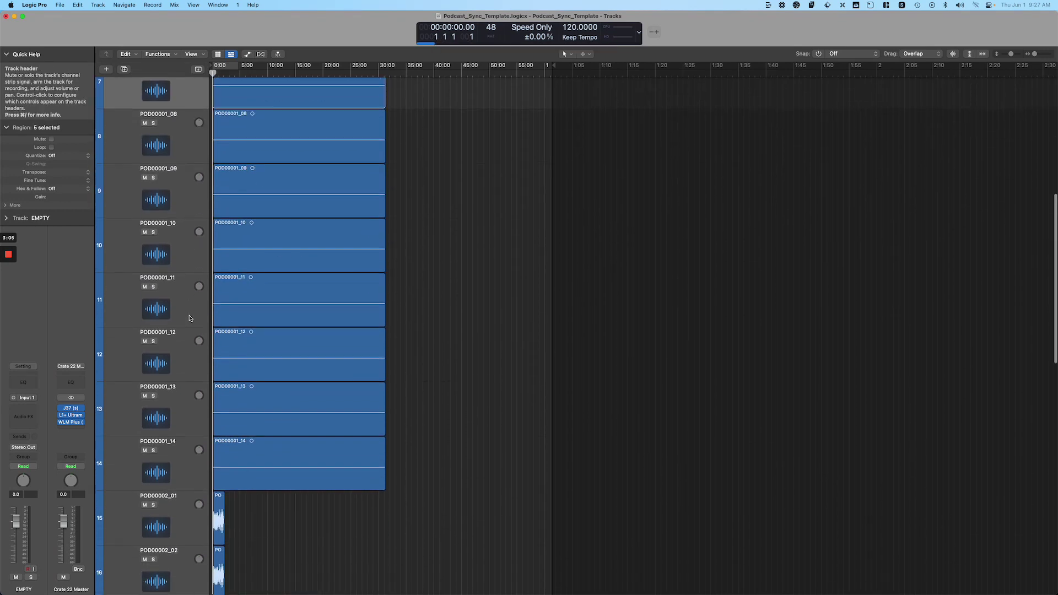
left_click(190, 318, "shift")
scroll(190, 318, "down", 6)
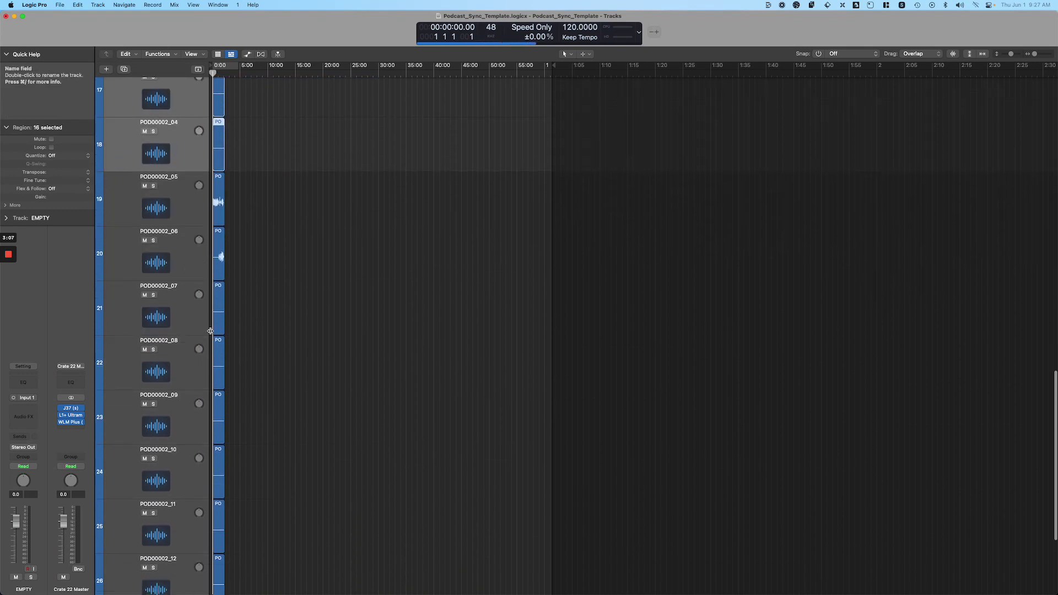
left_click(185, 312, "super")
scroll(184, 312, "up", 5)
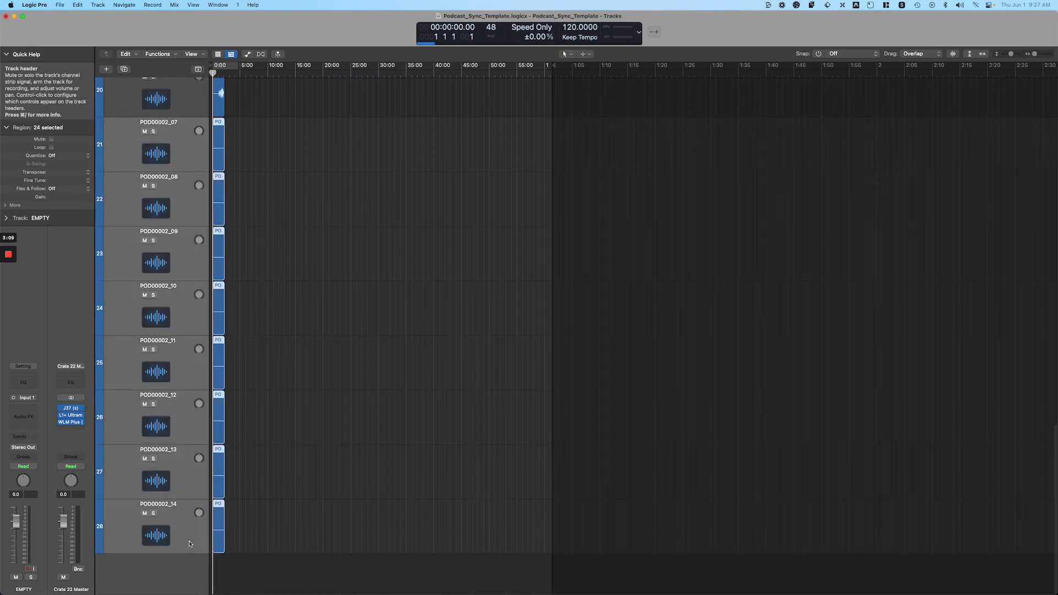
key("super+BackSpace")
left_click_drag(239, 262, 220, 199)
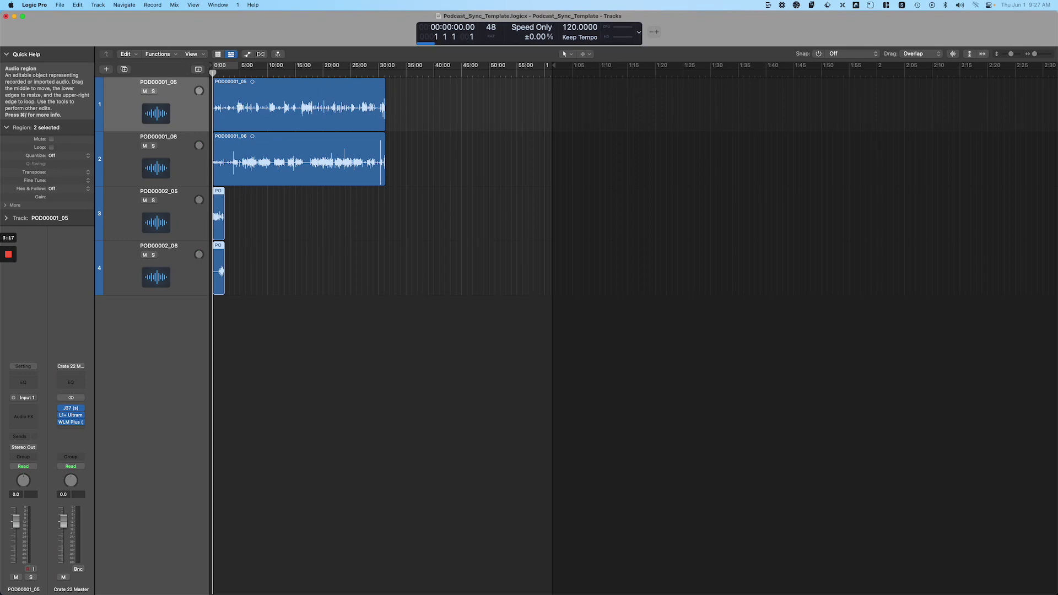
Move the short POD00002 regions onto tracks 1 and 2, butted against the long regions' ends
left_click(386, 73)
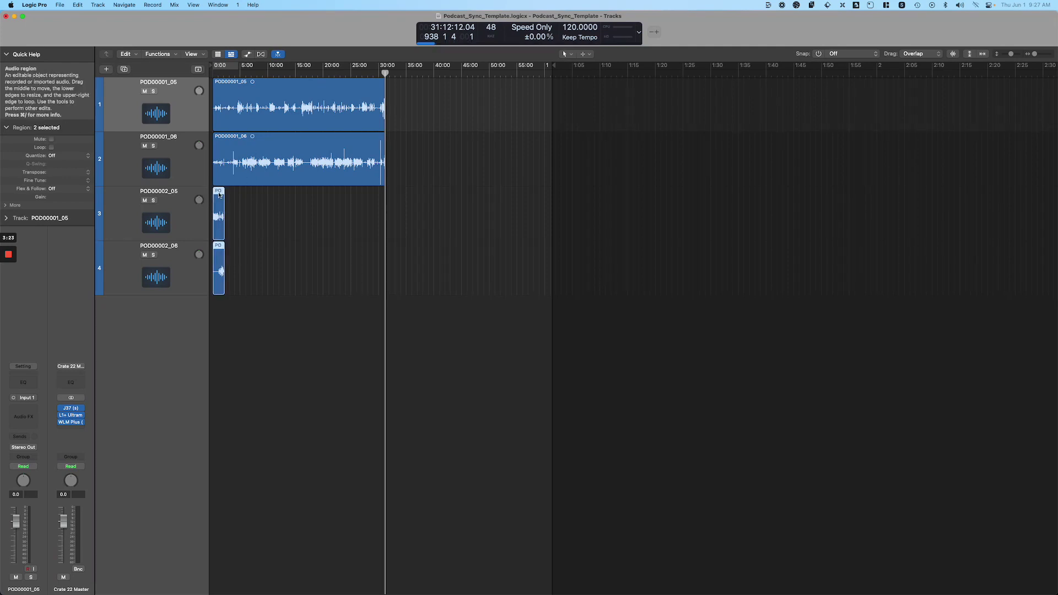
left_click_drag(219, 194, 427, 85)
key("ctrl+shift+l")
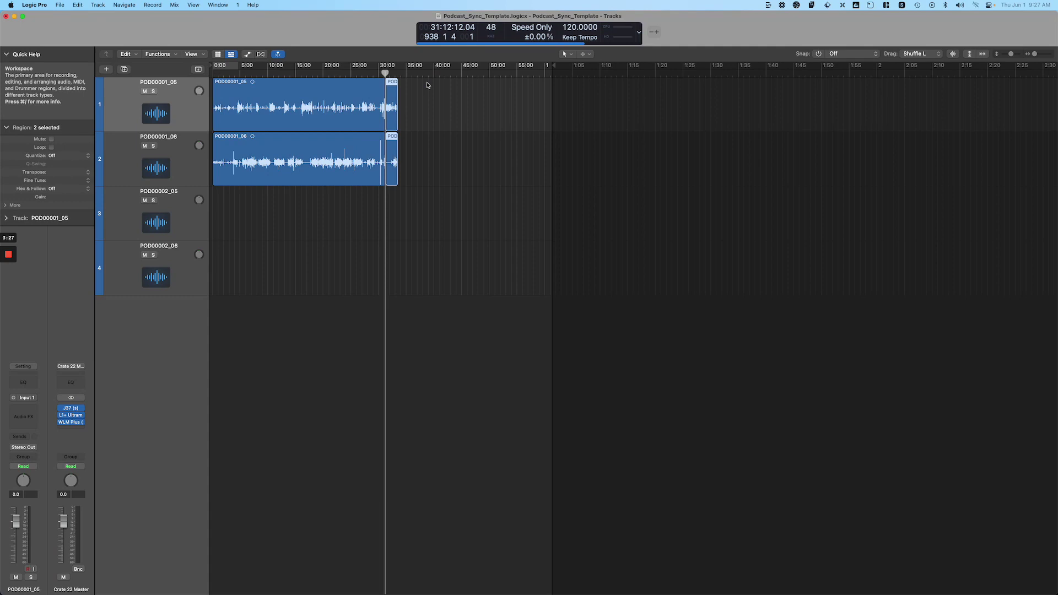
key("ctrl+shift+o")
Pull the project end in to about 33:35, just past the audio
left_click(420, 86)
left_click(399, 71)
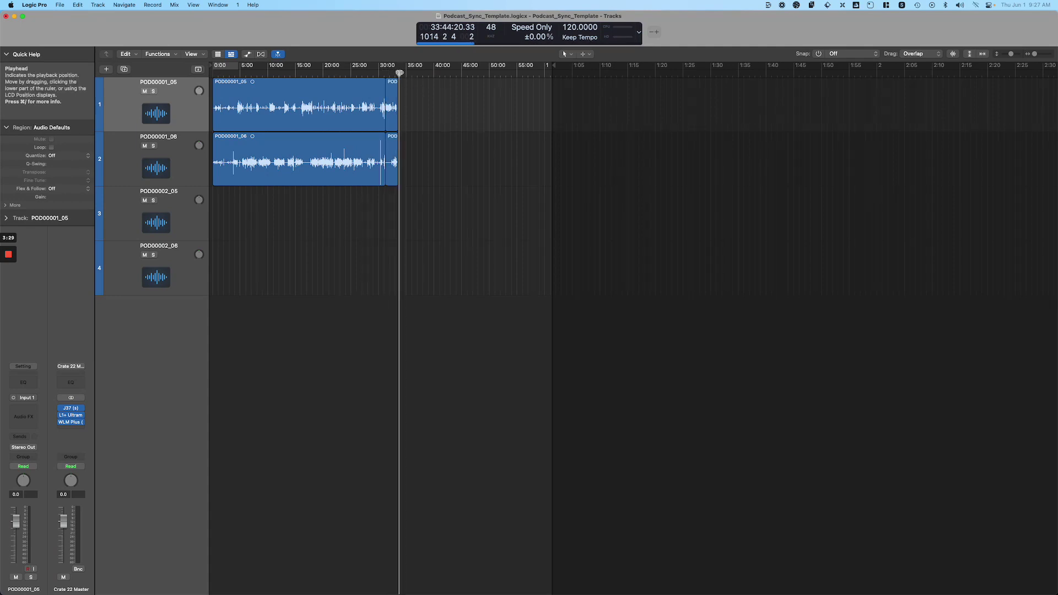
mouse_move(553, 66)
left_mouse_down()
mouse_move(472, 114)
mouse_move(408, 107)
mouse_move(401, 64)
left_mouse_up()
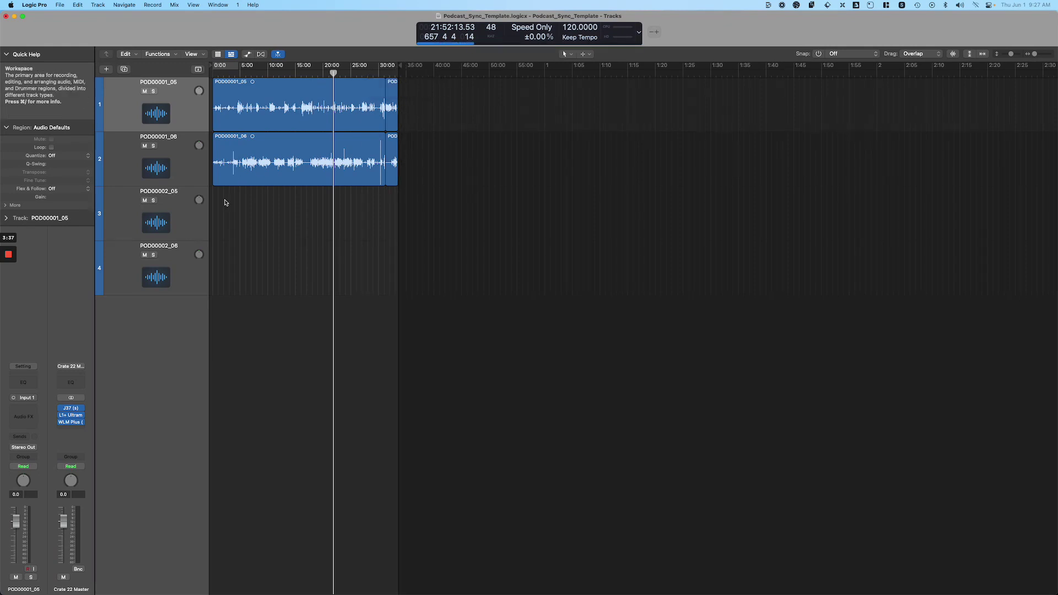
Delete the now-empty tracks 3 and 4
left_click(181, 220)
left_click(188, 259, "shift")
key("super+BackSpace")
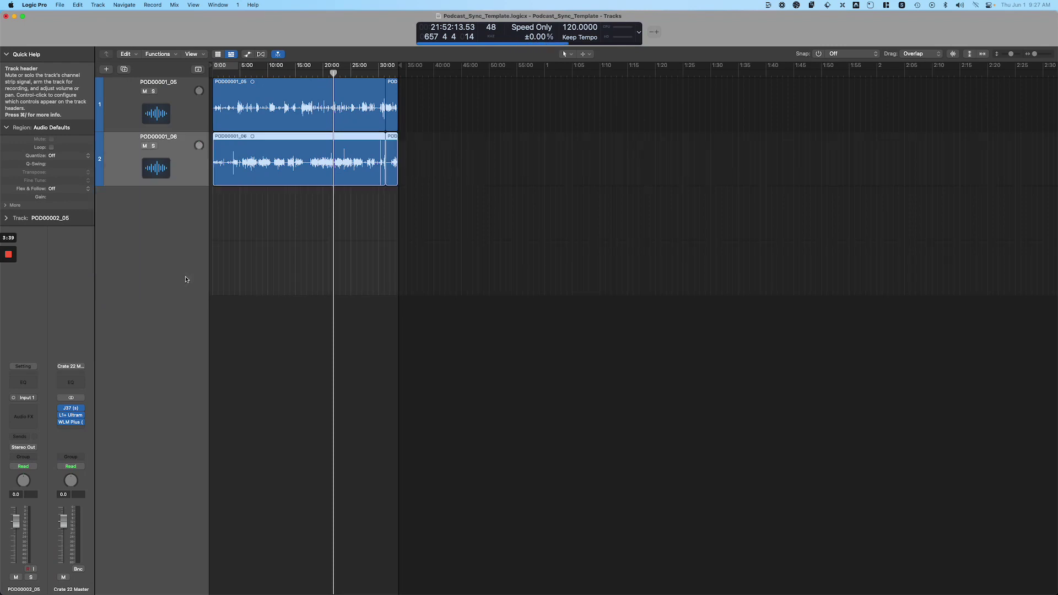
left_click(273, 219)
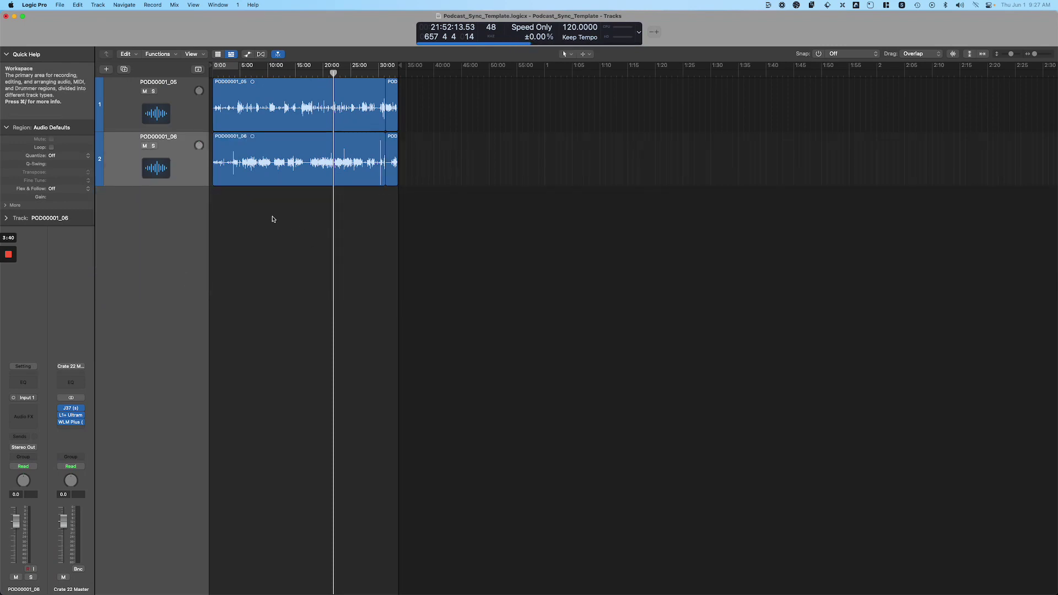
Try naming the two tracks 'Mic 4' and 'Mic' as a first test
left_click(193, 114)
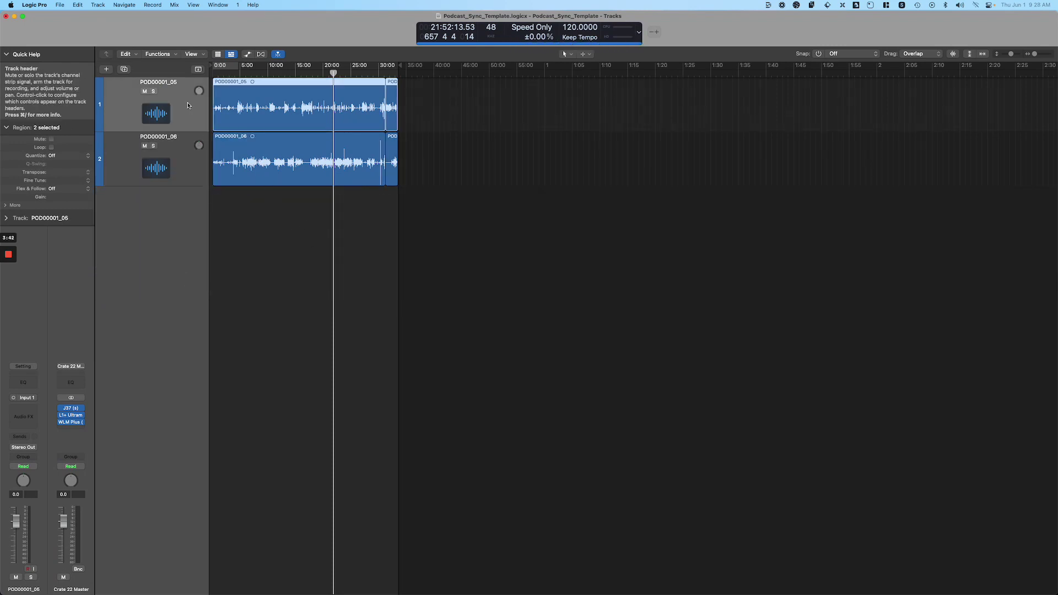
left_click(196, 163)
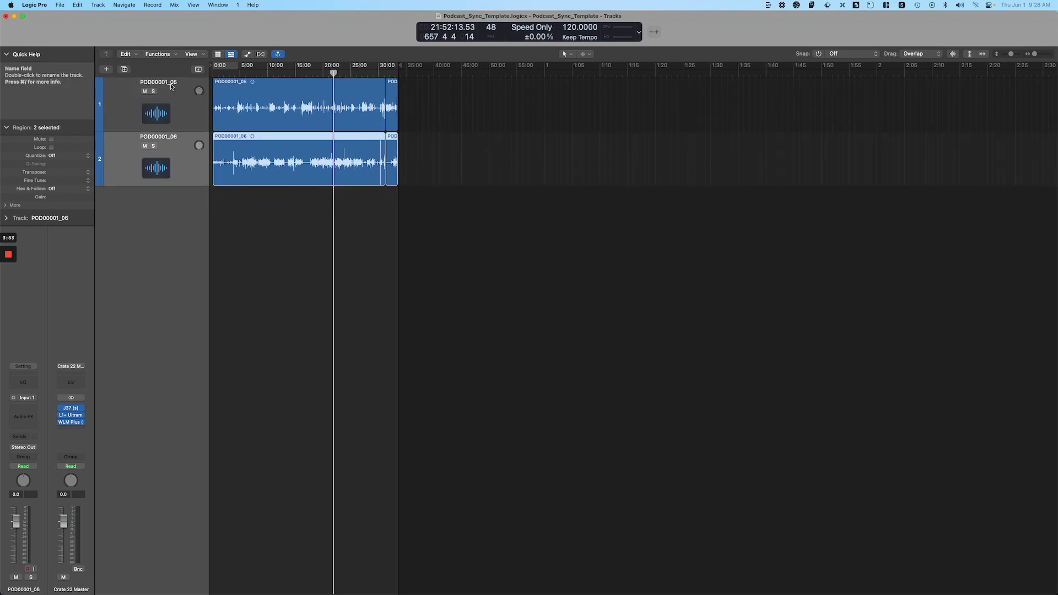
double_click(171, 83)
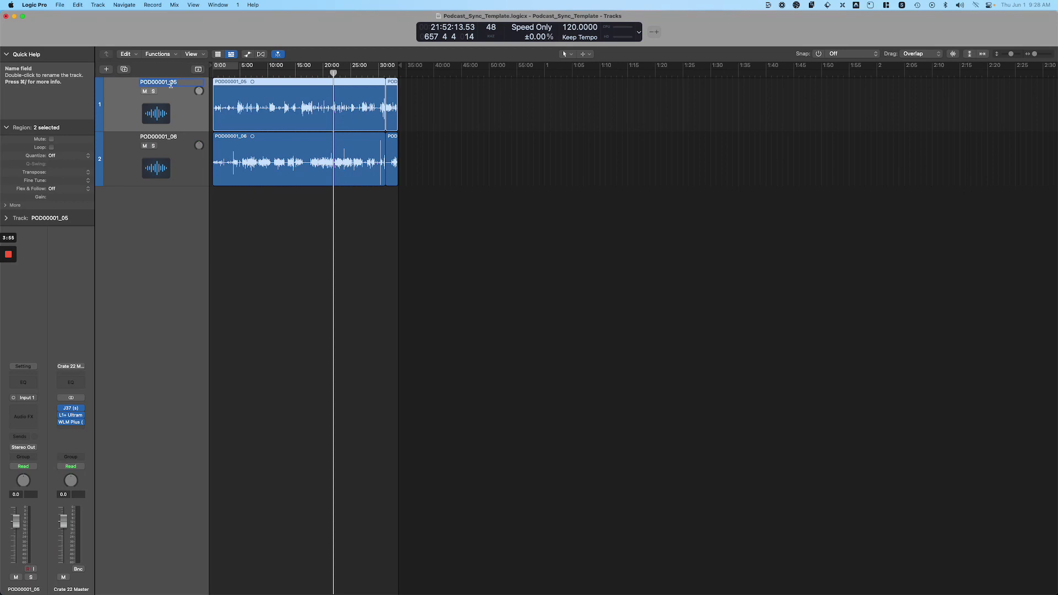
type("Mic 4")
key("Tab")
type("Mic")
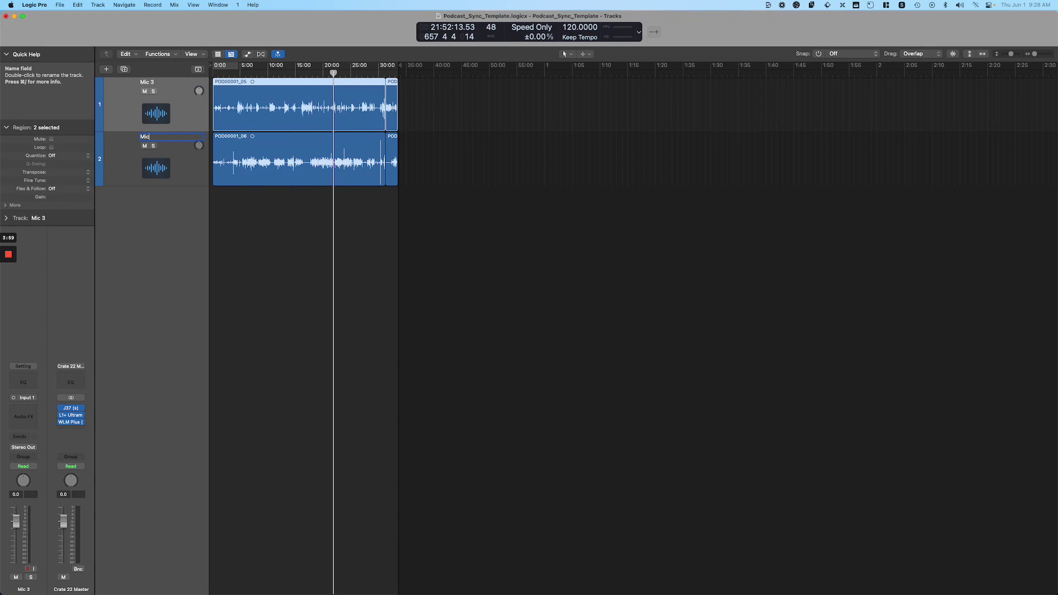
left_click(248, 221)
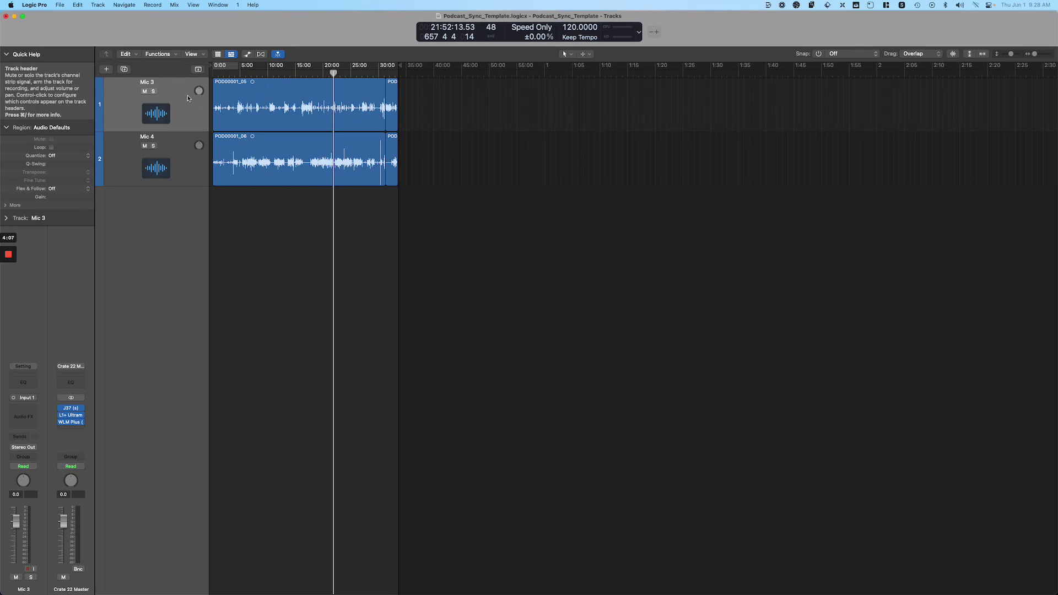
Give both tracks temporary person-name test labels
double_click(161, 86)
type("John")
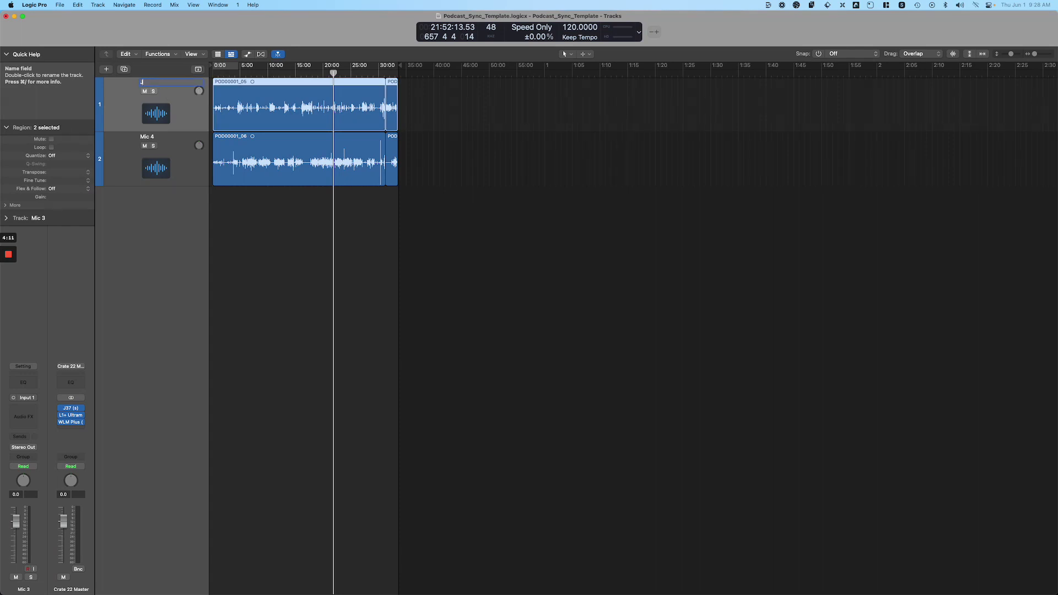
key("Tab")
type("Mike")
key("Return")
Rename the tracks 'MIC 3' and 'MIC 4', then move the playhead to the project start
double_click(159, 83)
type("MIC 3")
key("Tab")
type("MIC 4")
left_click(292, 191)
left_click(212, 73)
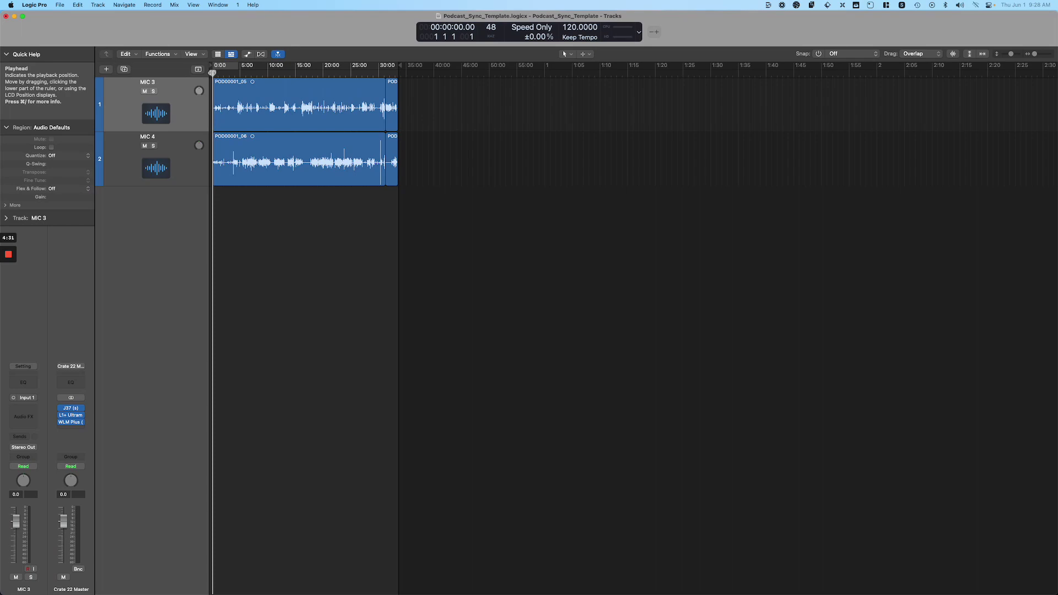
Place the playhead just past the regions' end at about 33:27, then fit the whole session in view
left_click_drag(211, 73, 397, 82)
key("super+Right")
key("super+Right")
key("super+Right")
key("super+Right")
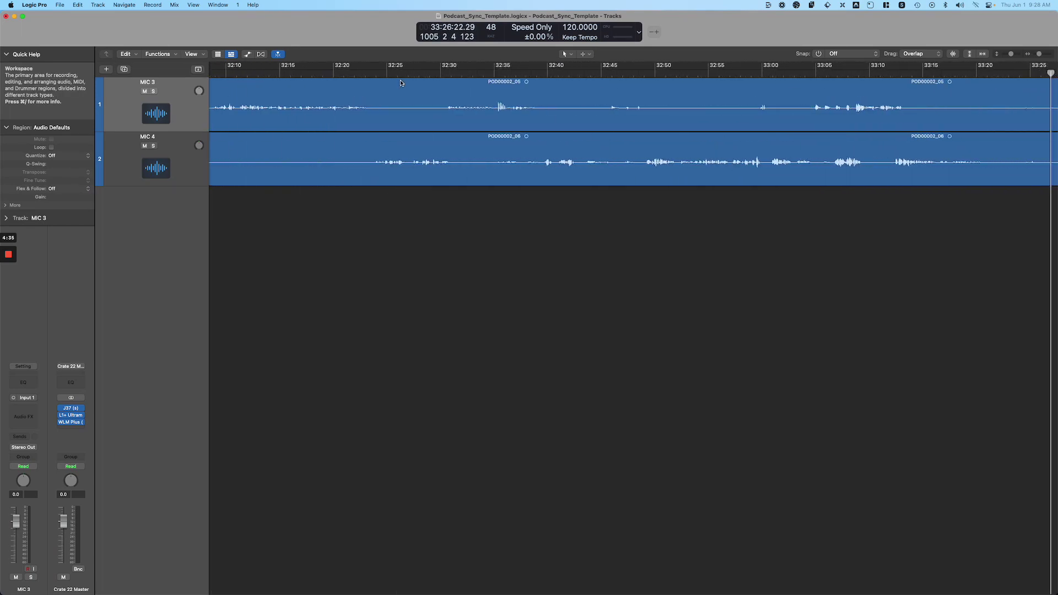
key("super+Left")
key("super+Left")
key("super+Left")
key("super+Left")
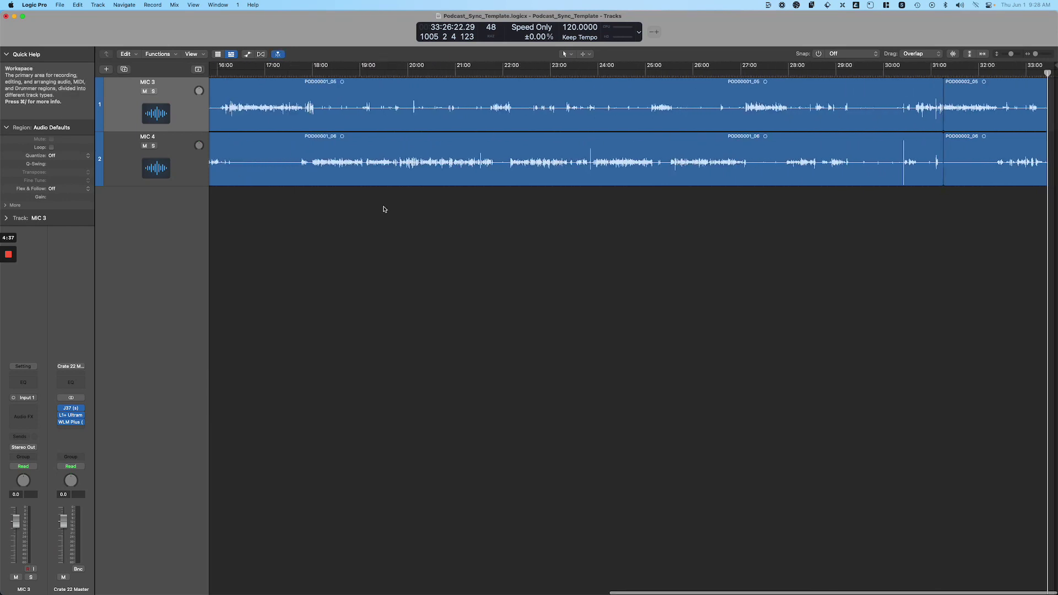
key("super+Right")
key("super+Right")
key("super+Right")
key("super+Right")
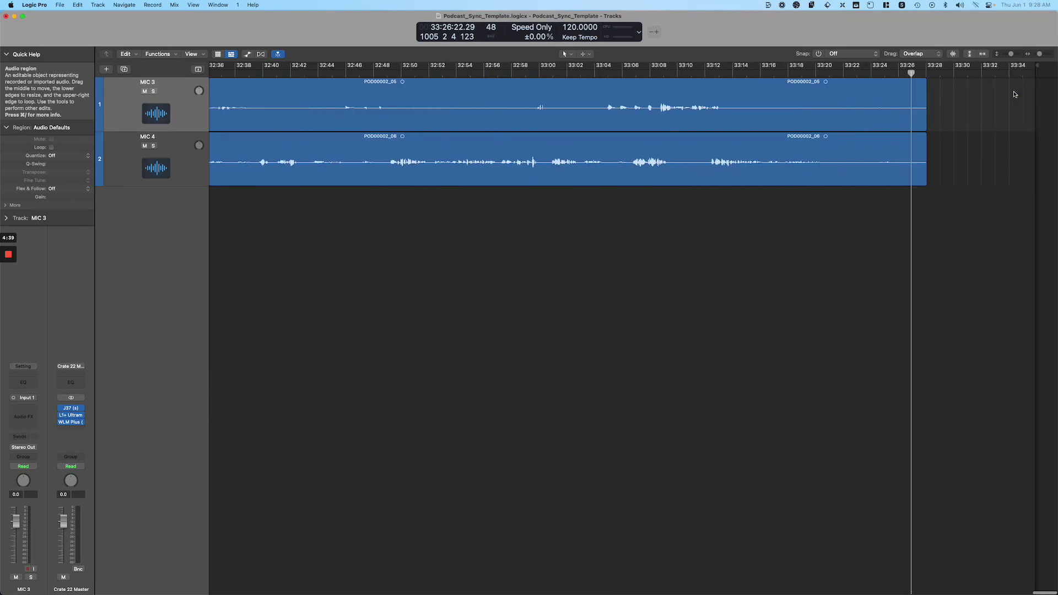
left_click(946, 70)
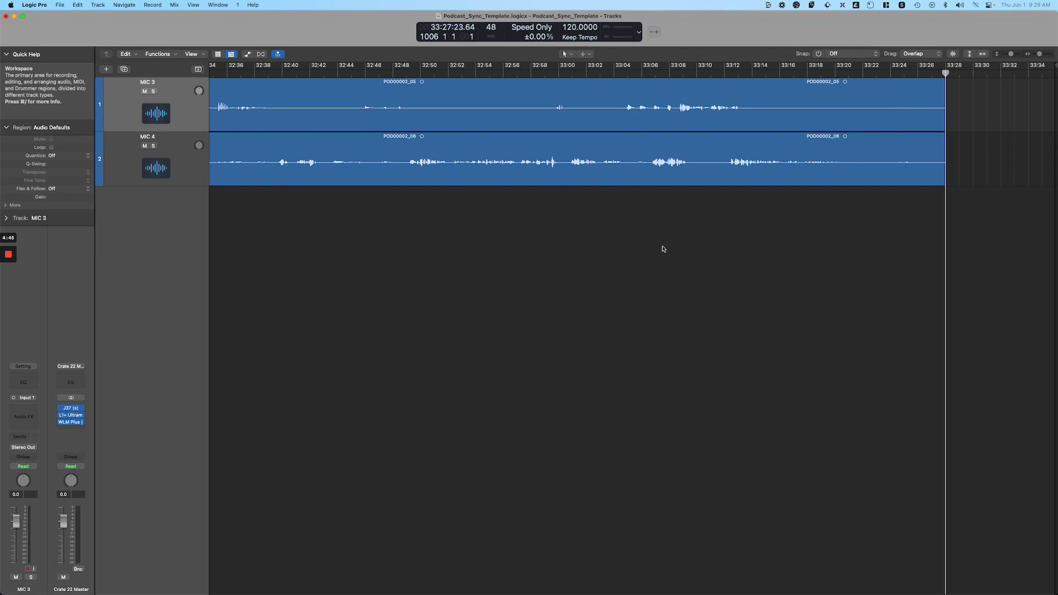
key("z")
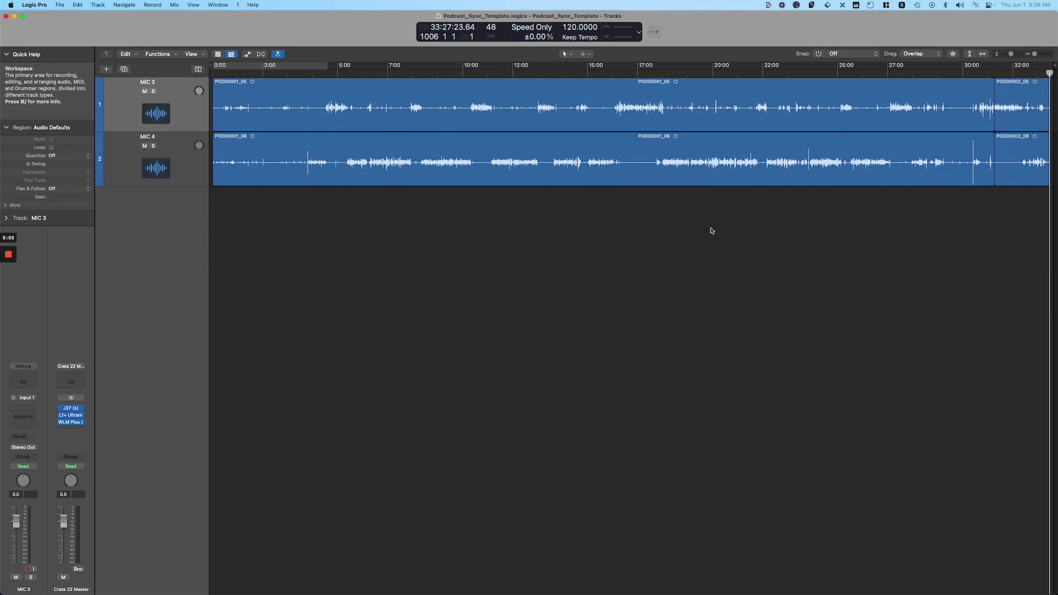
left_click(121, 105)
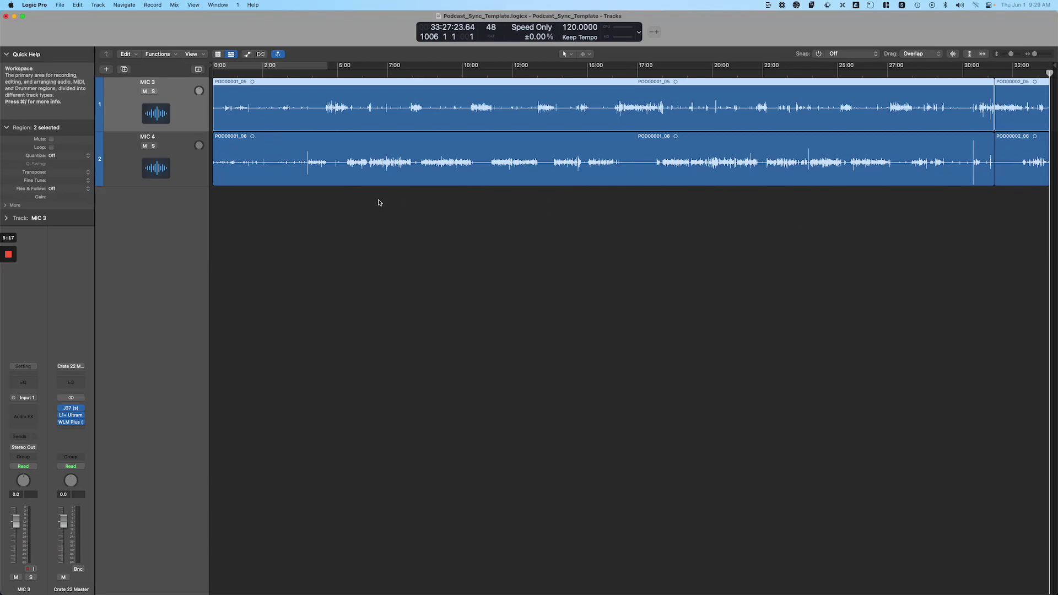
left_click(325, 207)
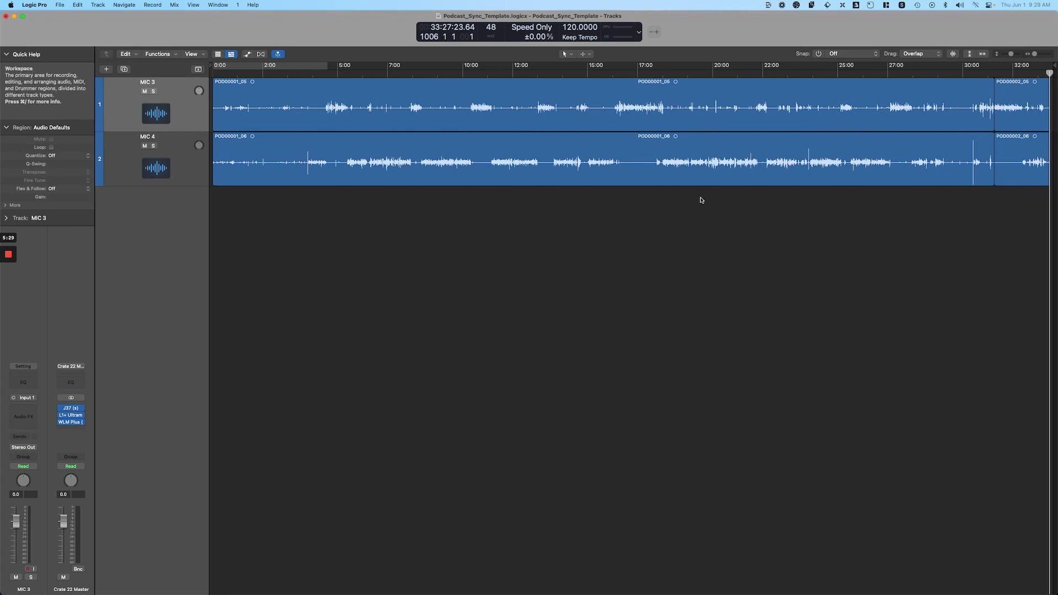
Load the first speaker's SM7B channel strip preset onto MIC 3 and the second's onto MIC 4
left_click(194, 121)
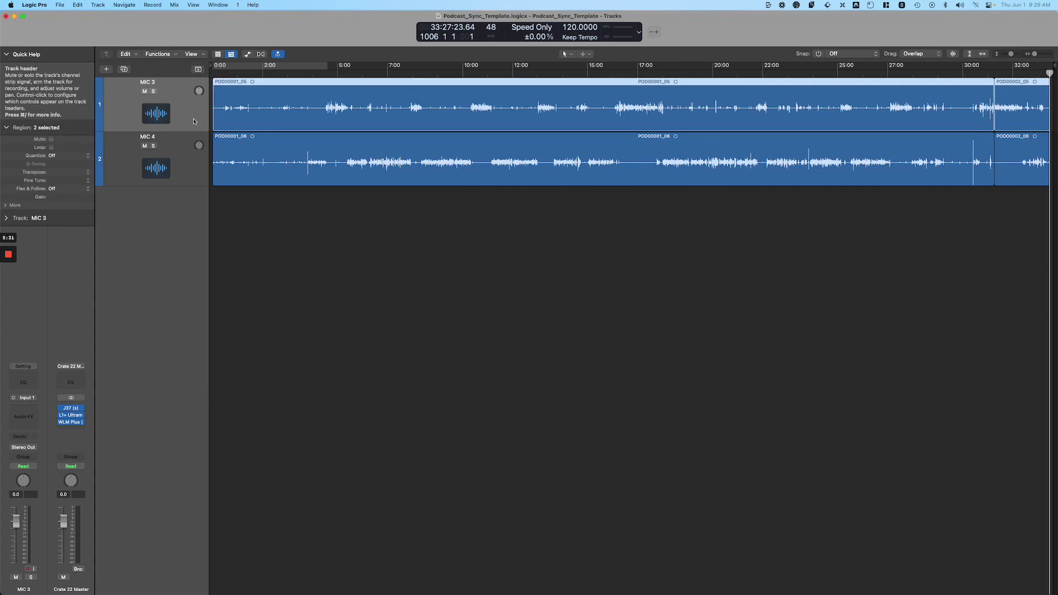
left_click(22, 366)
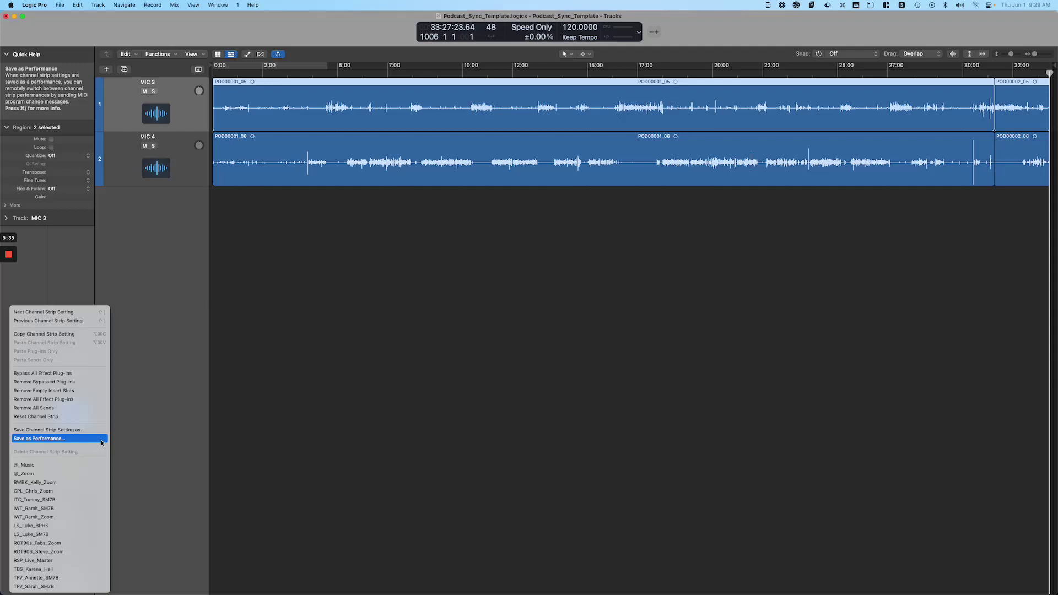
left_click(68, 579)
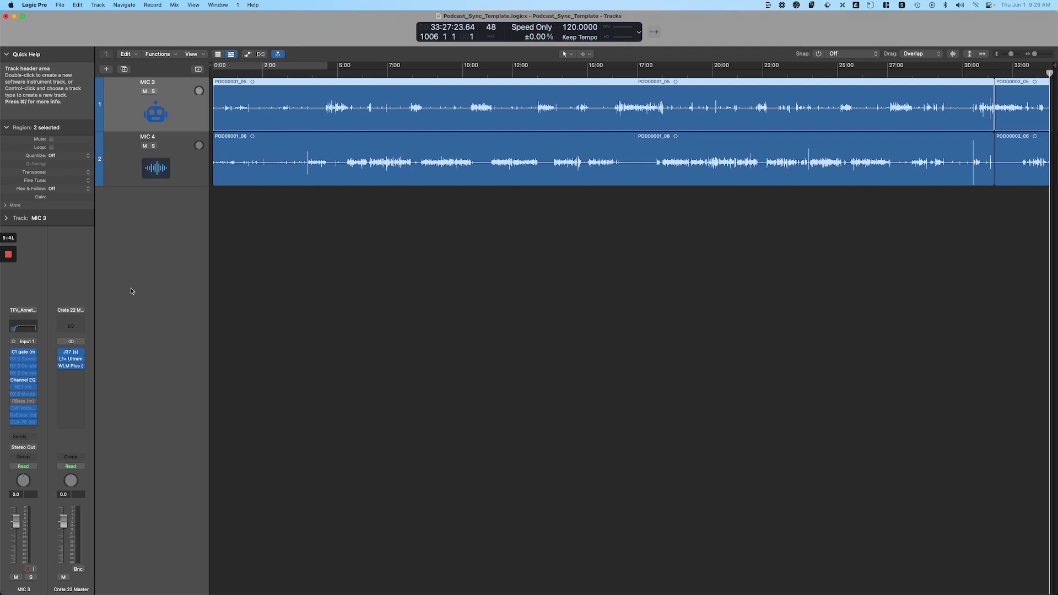
key("Down")
left_click(23, 328)
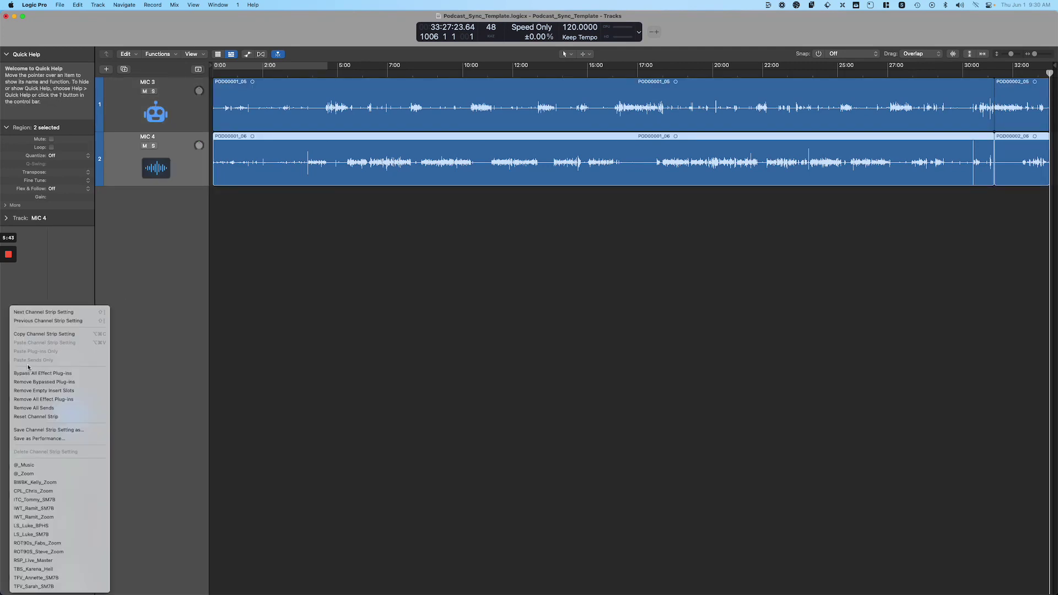
left_click(53, 586)
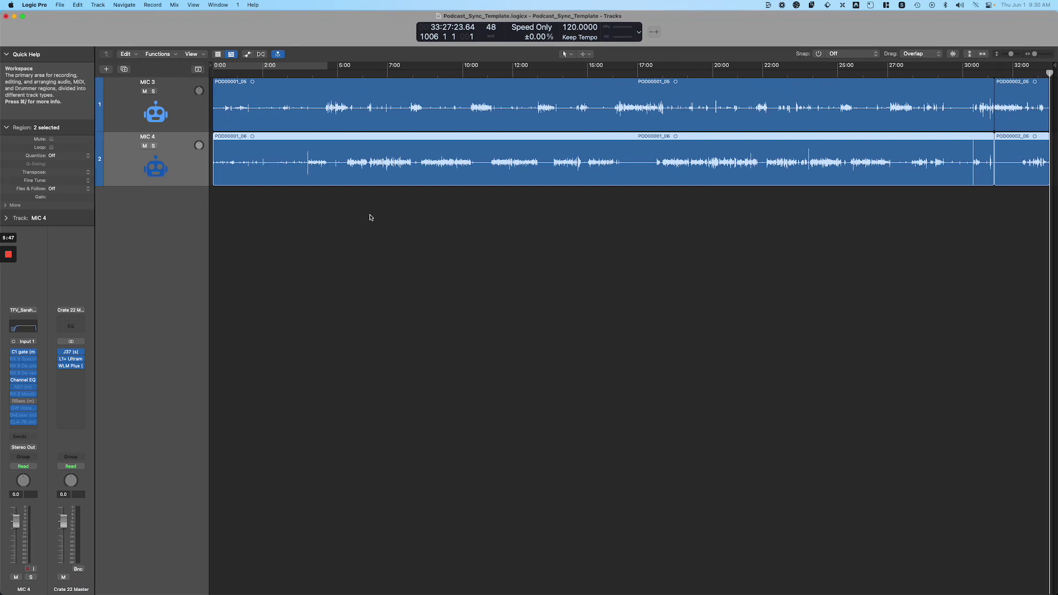
Set region gain to +2 dB on all four regions
left_click(529, 214)
key("super+a")
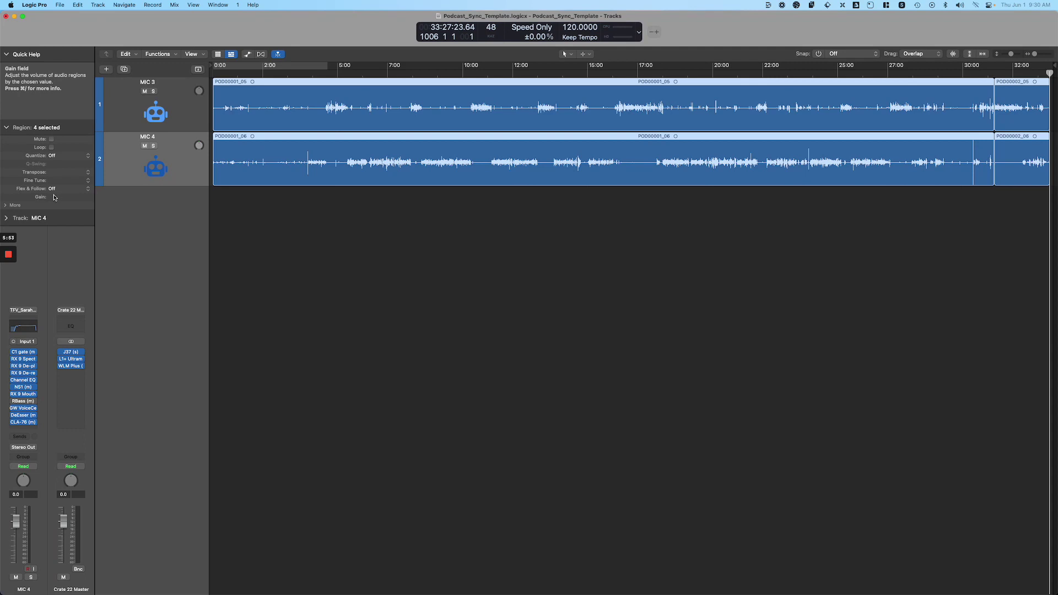
double_click(53, 197)
type("2")
key("Return")
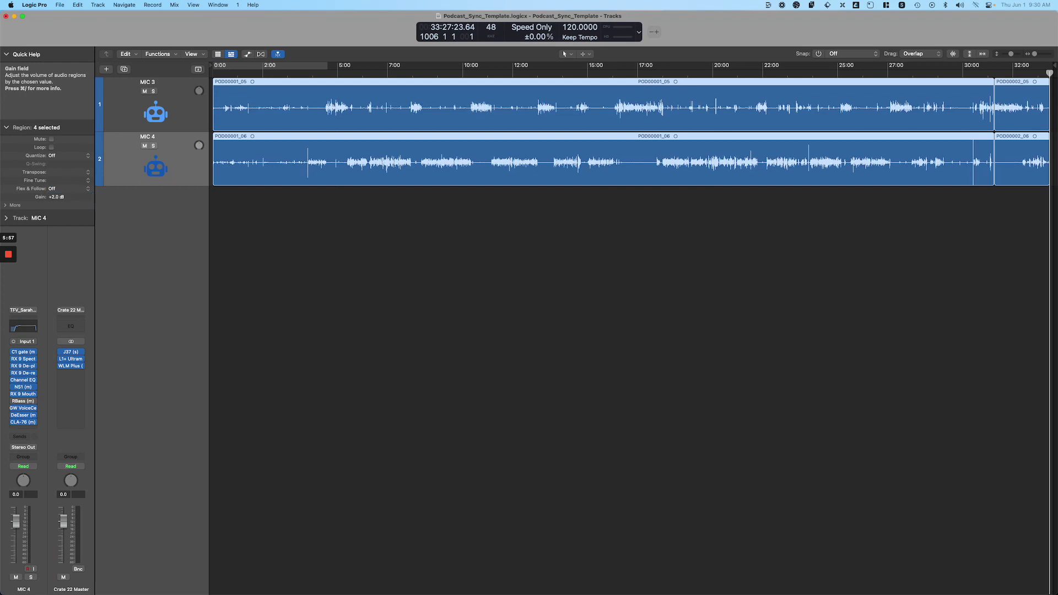
Clear the region selection and return the playhead to the project start
left_click(304, 235)
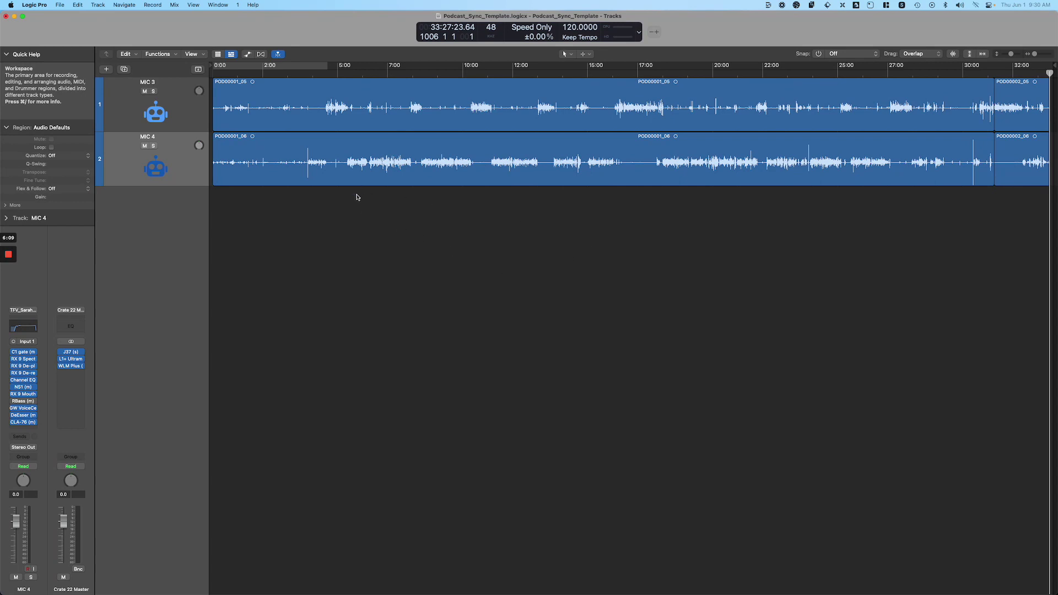
left_click(187, 101)
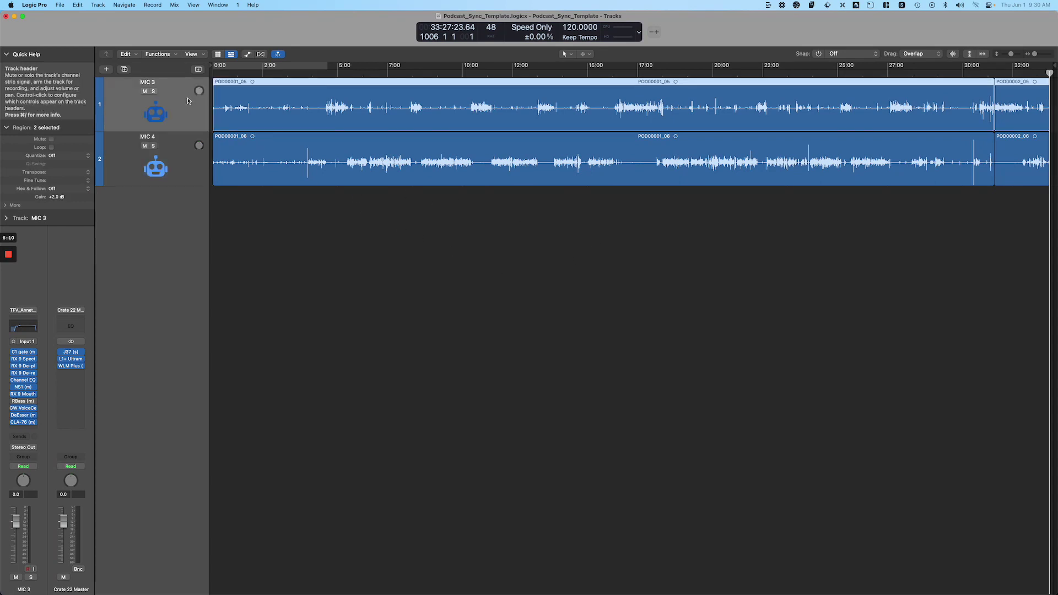
left_click(299, 215)
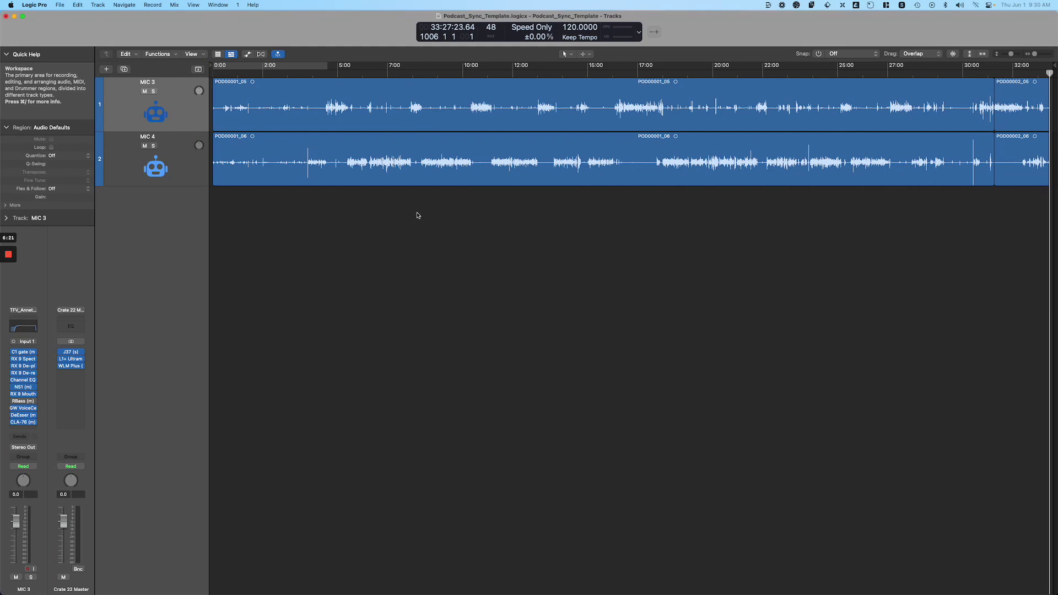
key("Return")
Rename MIC 3 and MIC 4 to each speaker's first name followed by _Sync_TFV_261_Solo
left_click(162, 84)
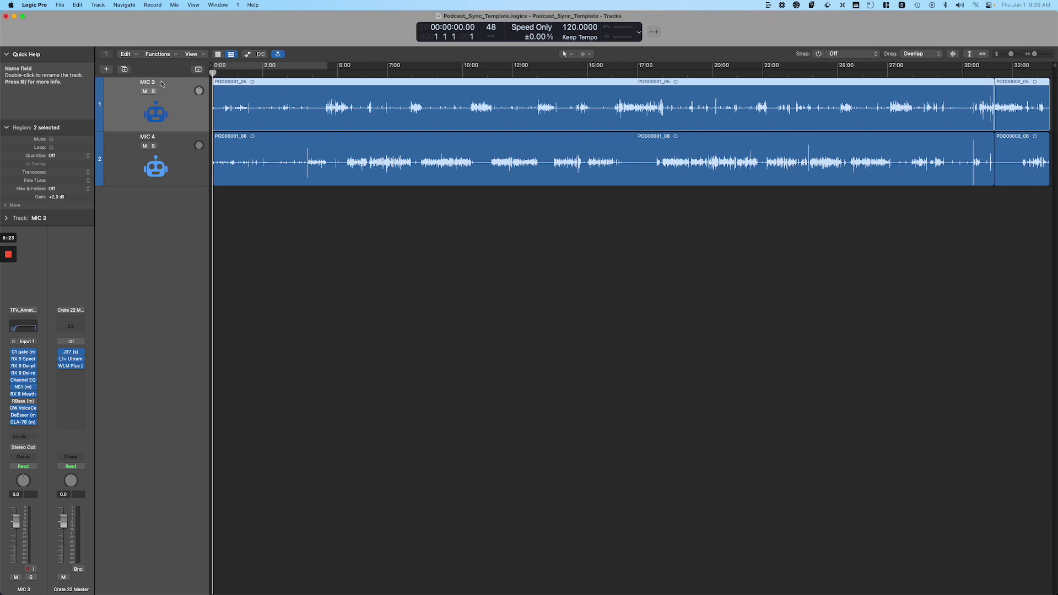
double_click(162, 82)
type("Annette")
type("_Sync")
type("_TFV_261_Solo")
key("Tab")
type("Sarah")
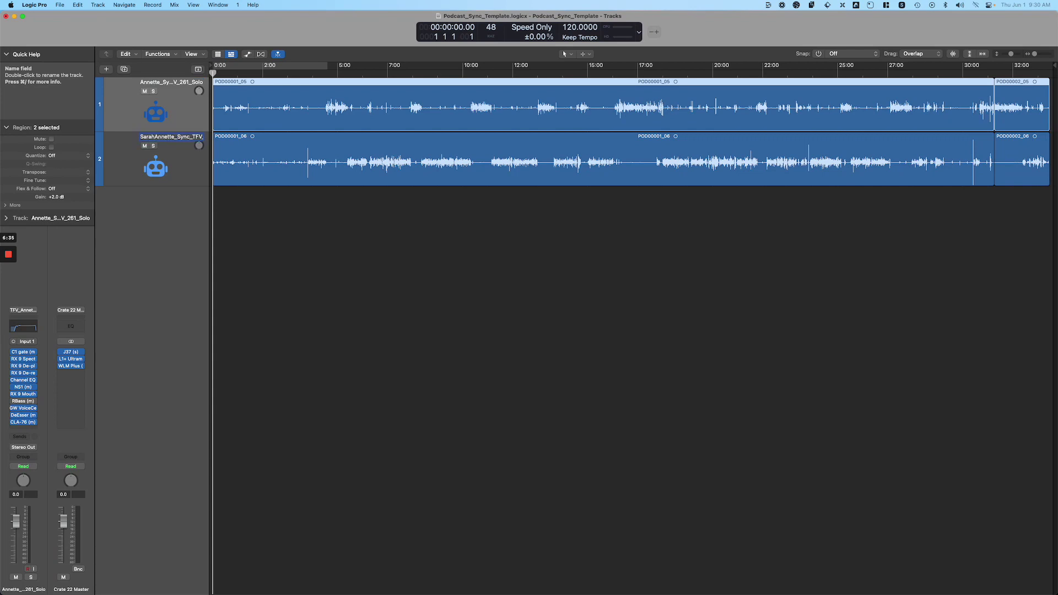
type("_Sync_TFV_261_Solo")
key("Return")
left_click(292, 220)
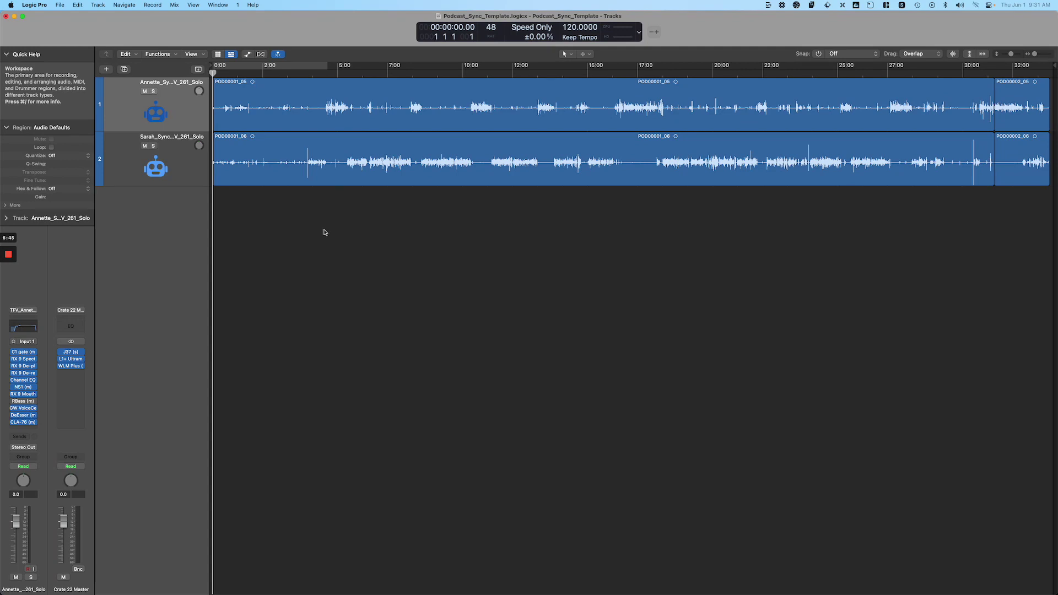
Bring up Logic's Export All Tracks as Audio Files dialog and move it aside to uncover the tracks
left_click(63, 4)
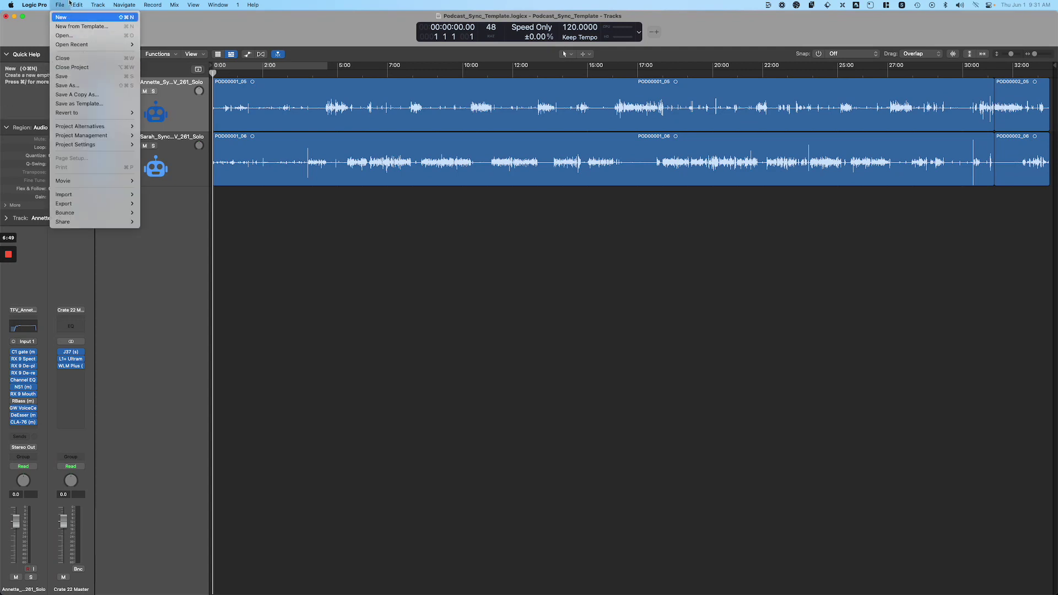
mouse_move(88, 203)
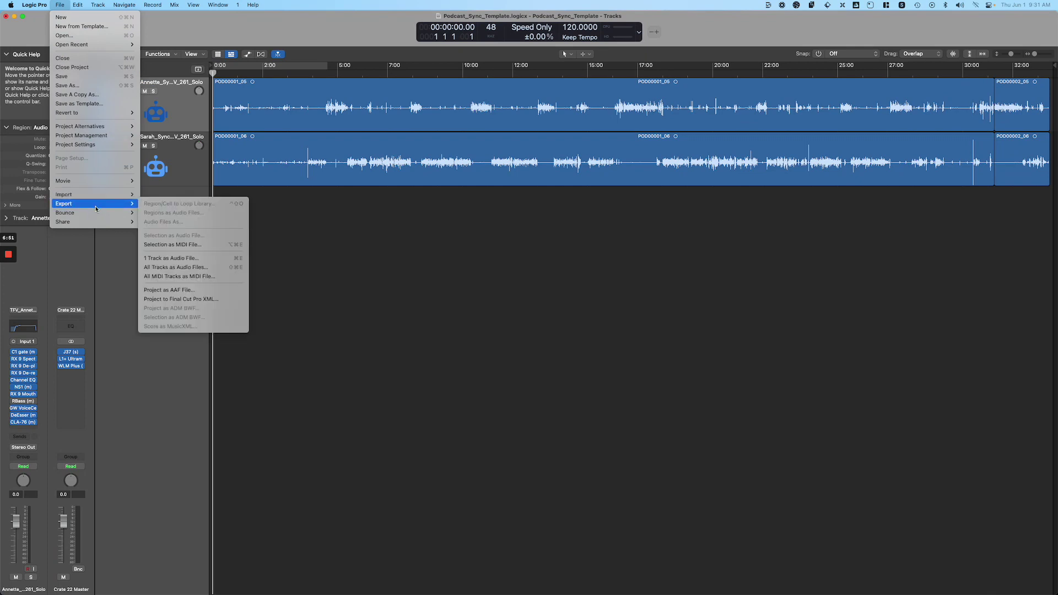
left_click(223, 269)
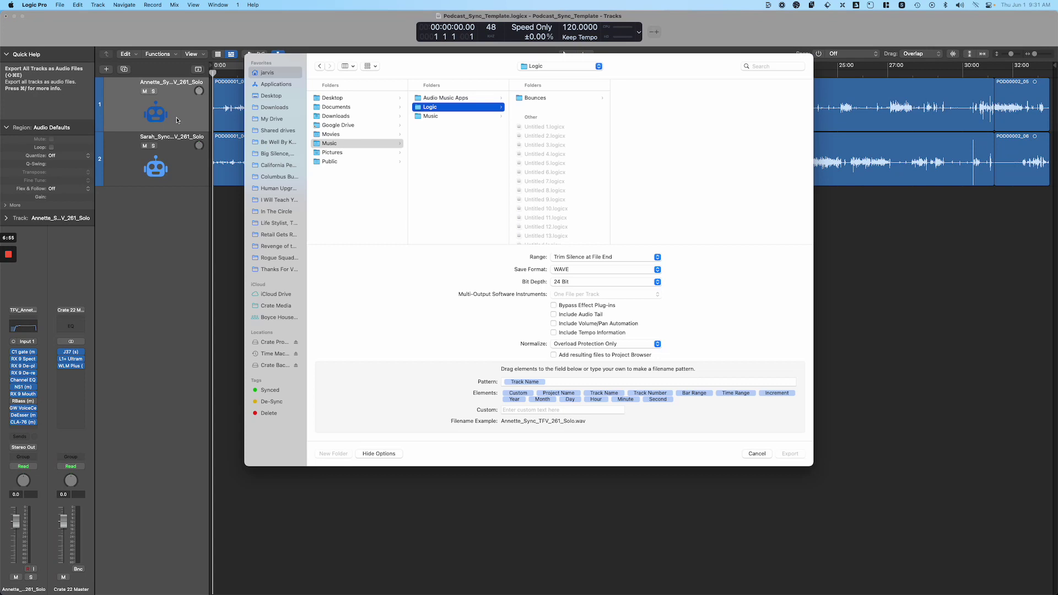
left_click_drag(396, 96, 452, 200)
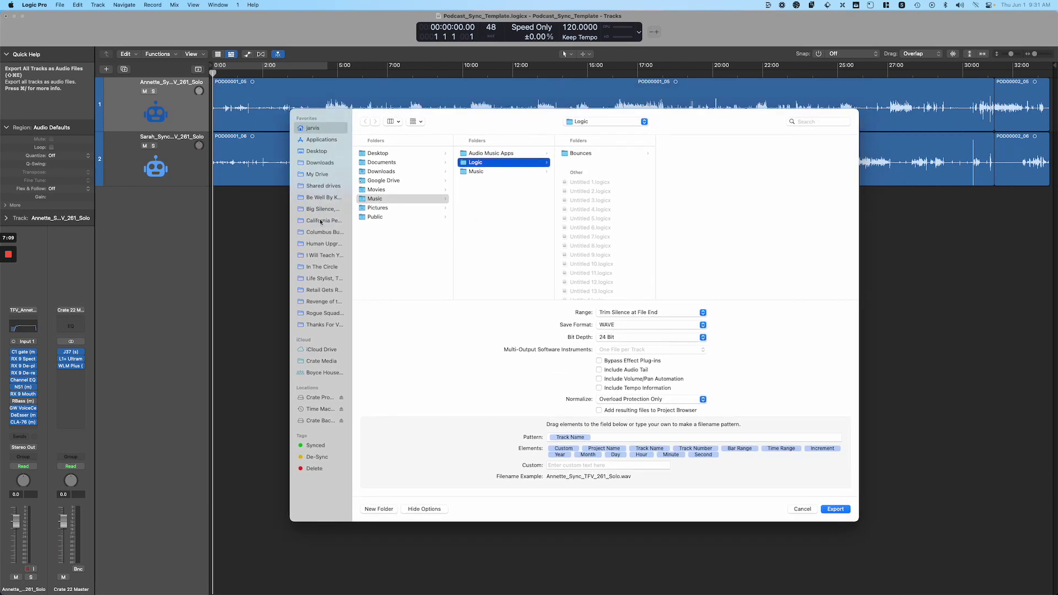
Set the export destination to Thanks For Visiting > Episodes > 261. Solo > Production > Syncs
left_click(324, 324)
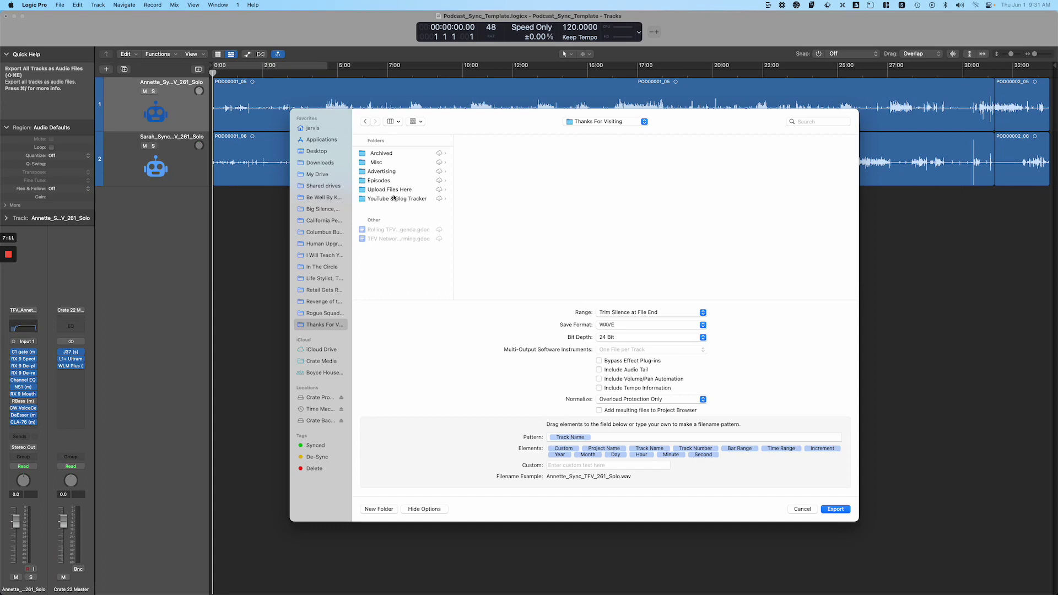
left_click(379, 180)
left_click(492, 271)
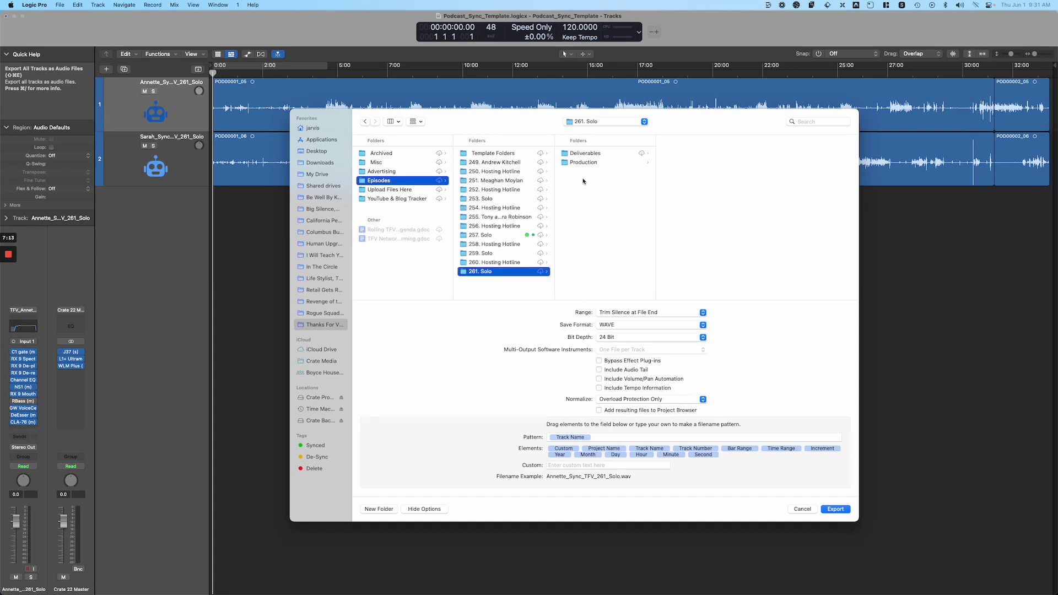
left_click(591, 163)
left_click(689, 180)
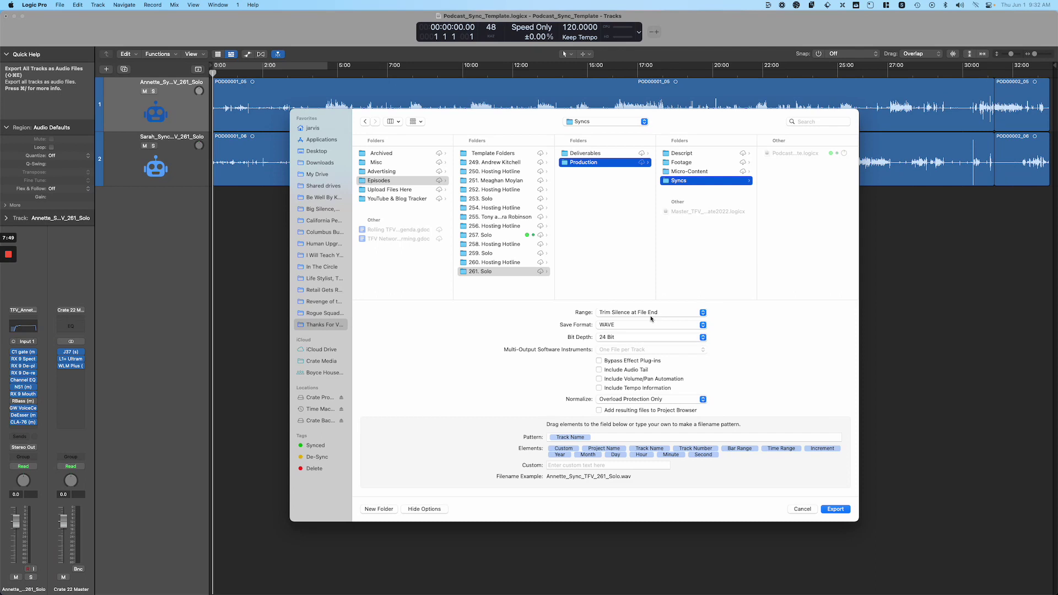
Set Range to Extend File Length to Project End and Normalize to Off, then focus the file name pattern
left_click(618, 317)
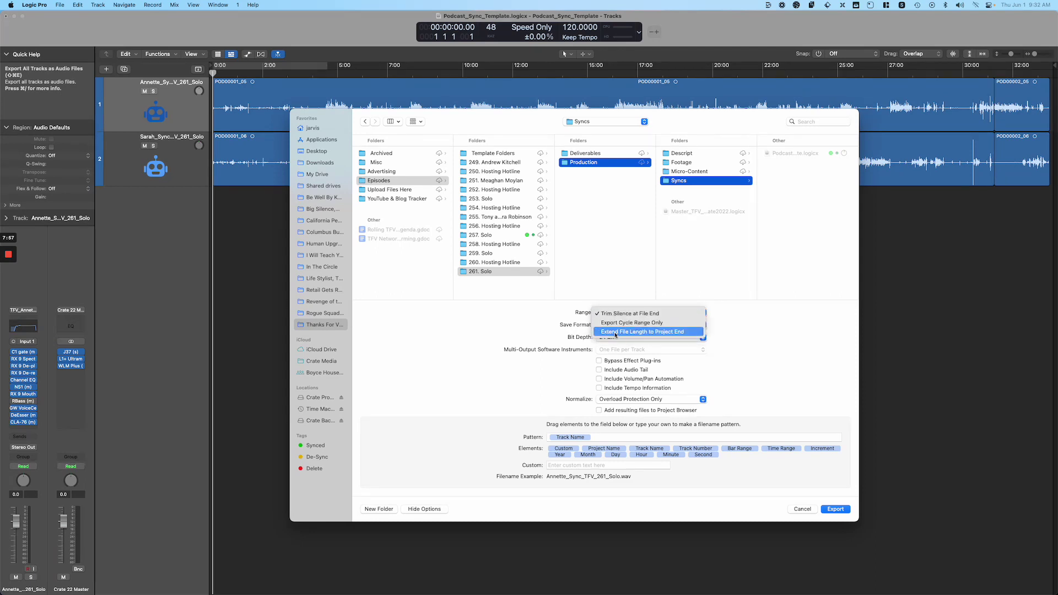
left_click(616, 333)
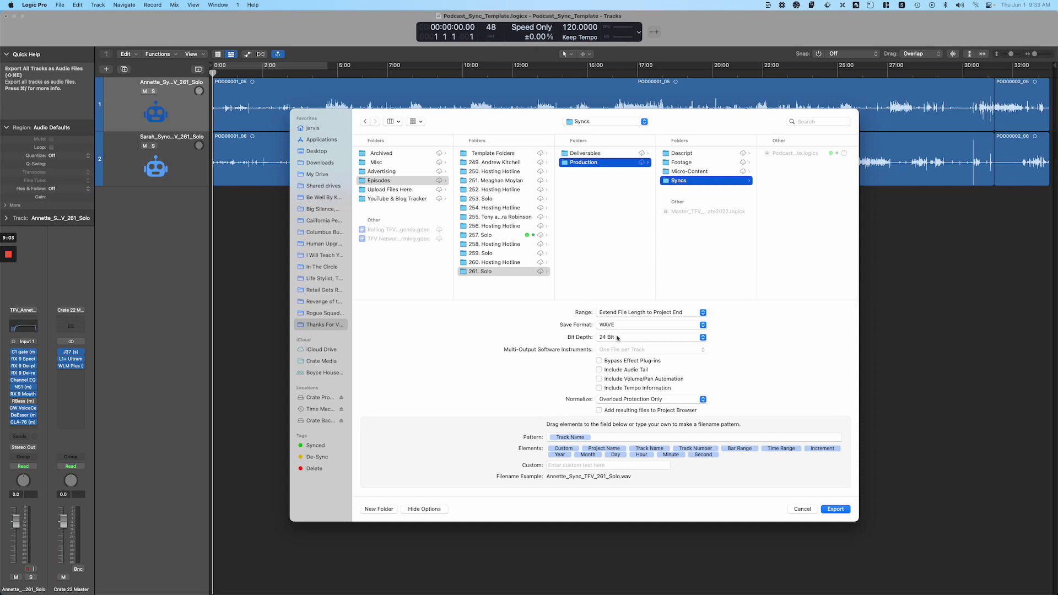
left_click(600, 400)
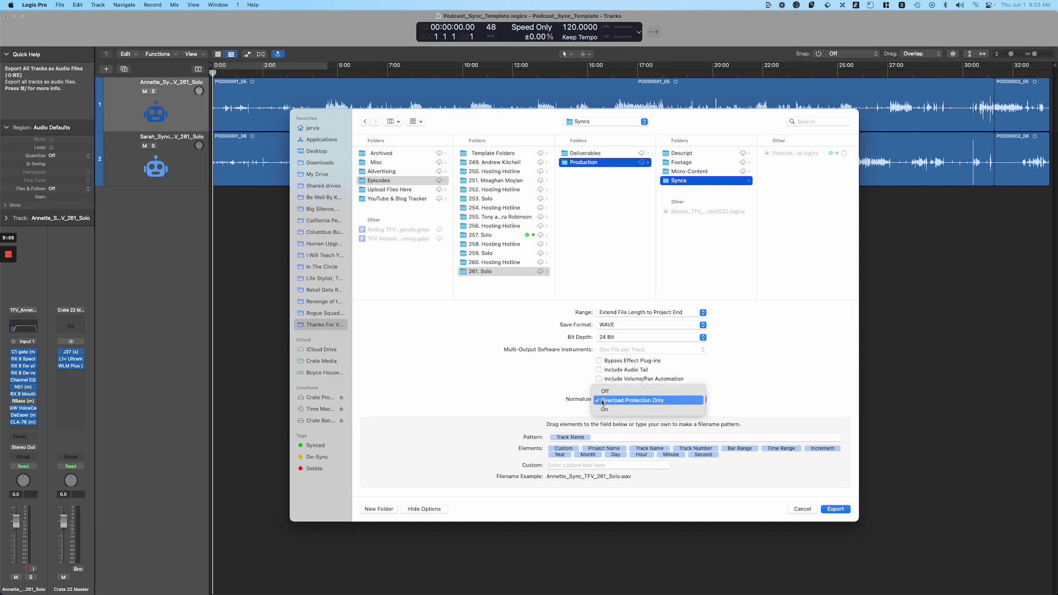
left_click(609, 391)
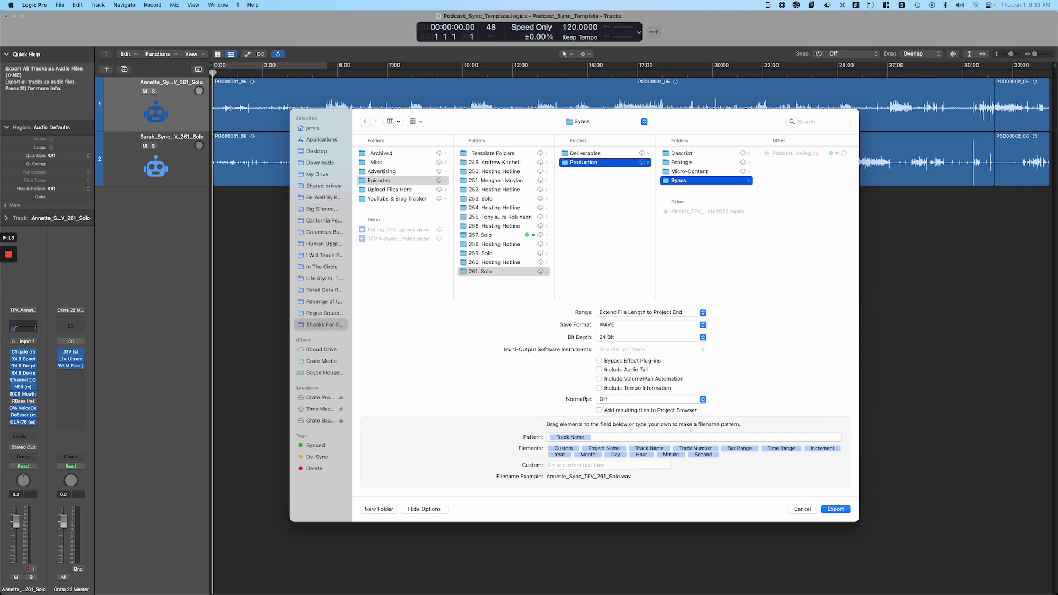
left_click(599, 437)
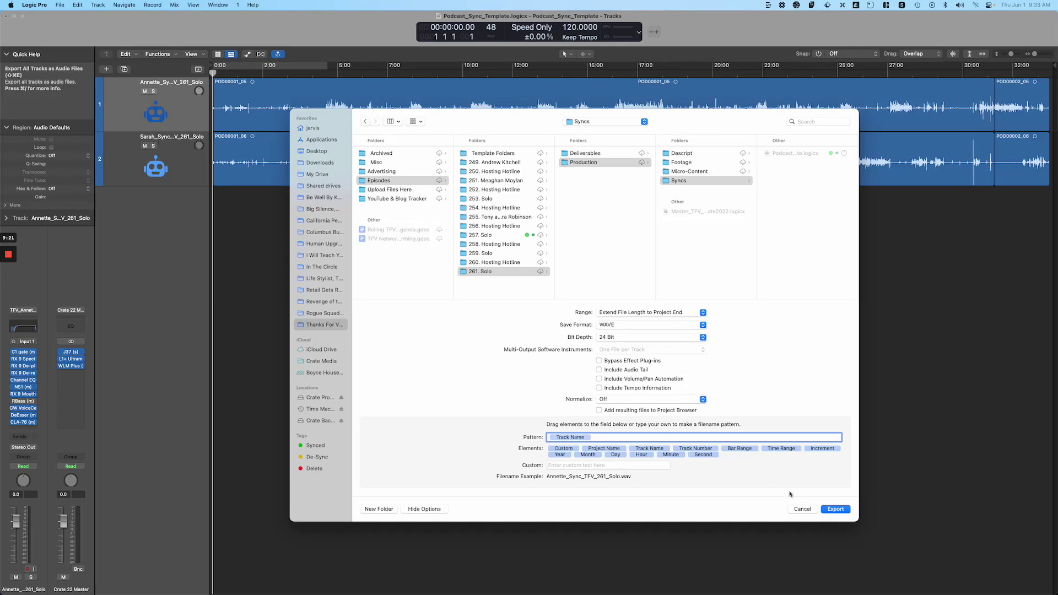
Export the tracks, then in Finder open episode 476's folder under Life Stylist, The
left_click(835, 509)
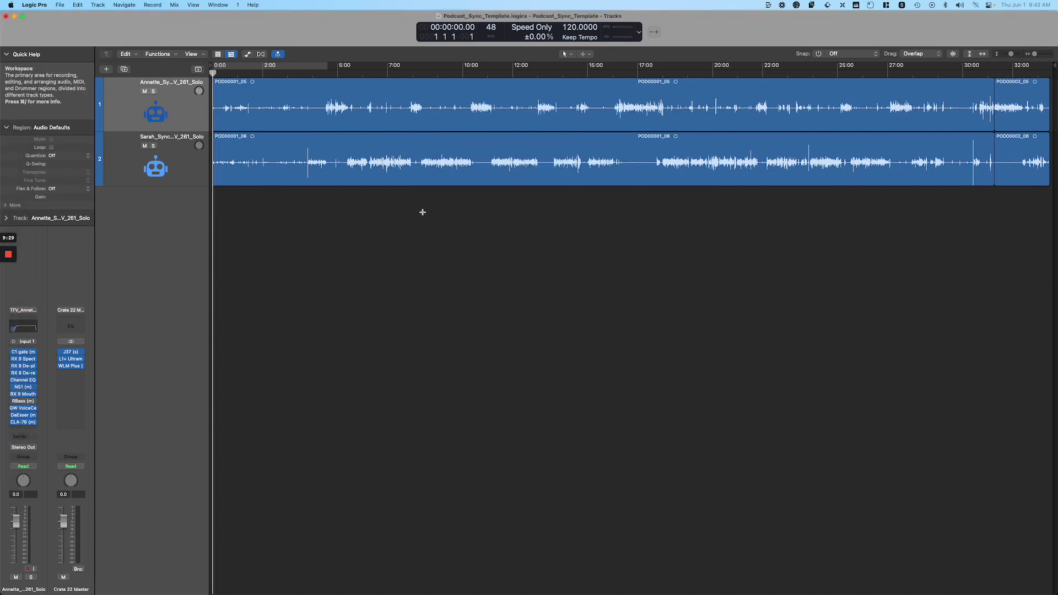
key("super+Tab")
key("super+Tab")
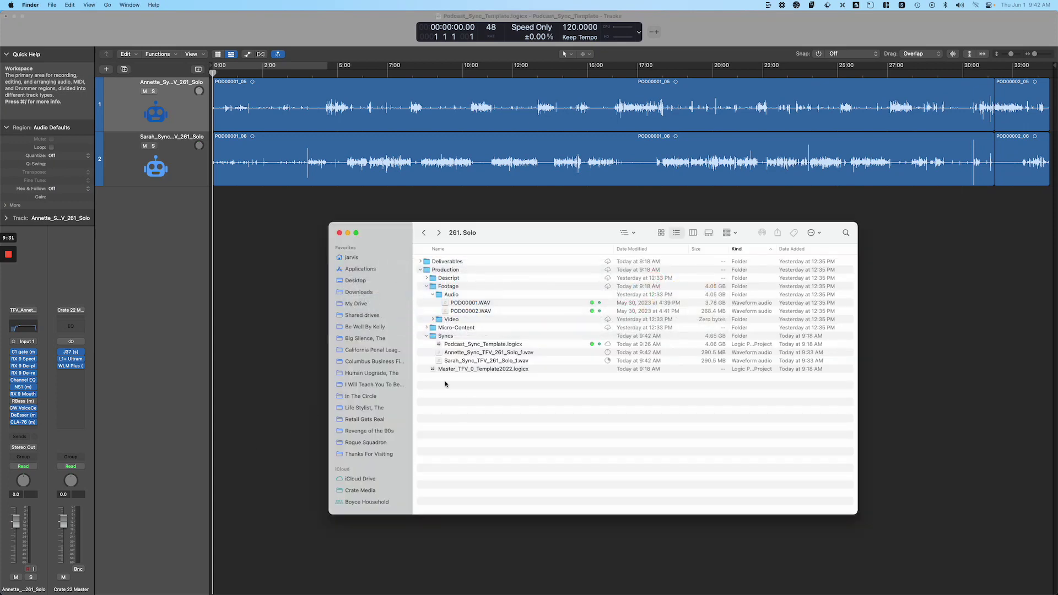
left_click(365, 408)
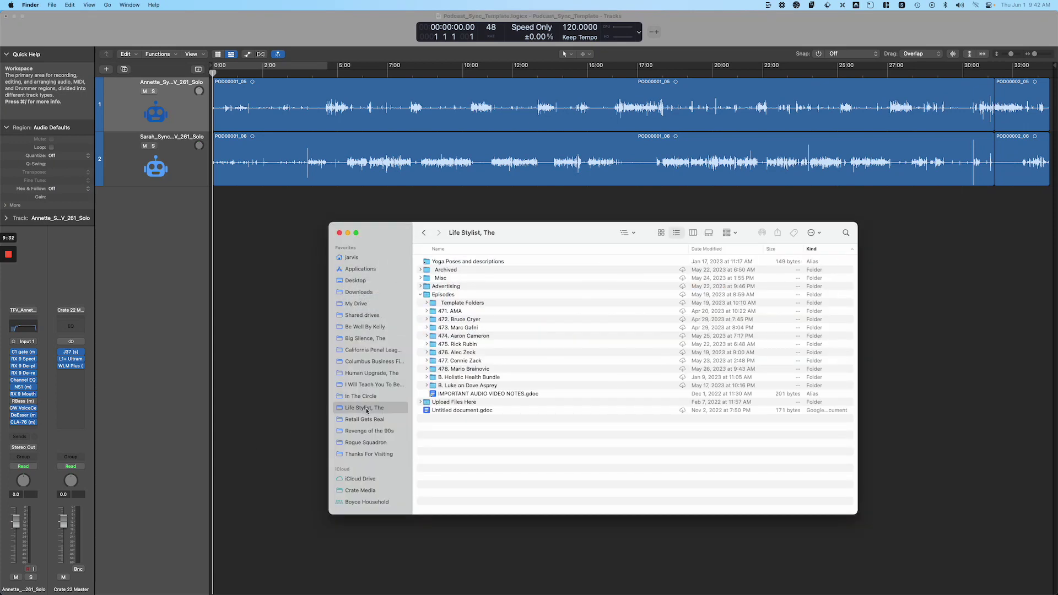
left_click(449, 353)
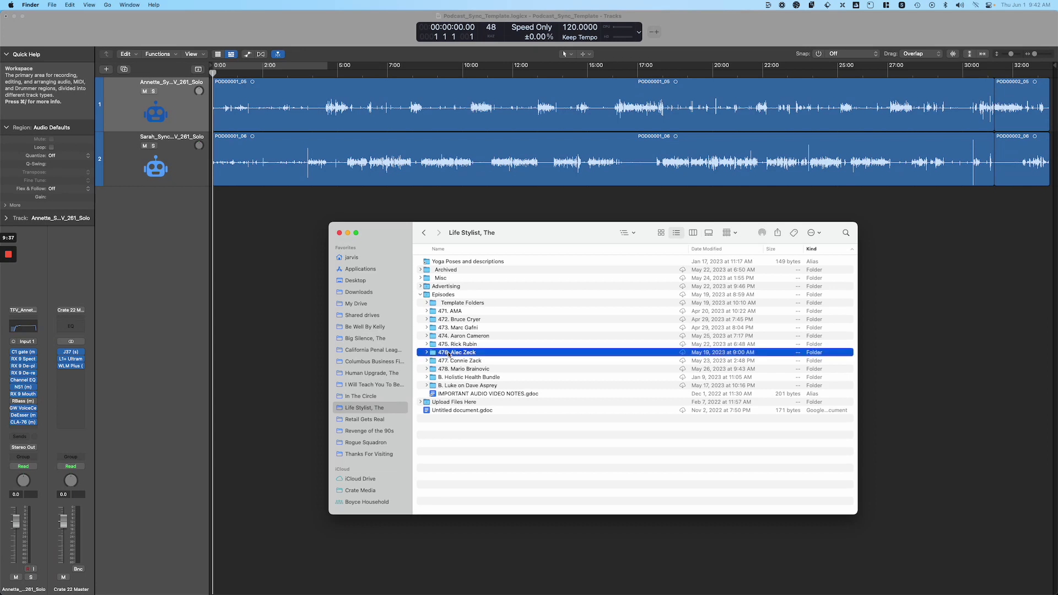
double_click(450, 353)
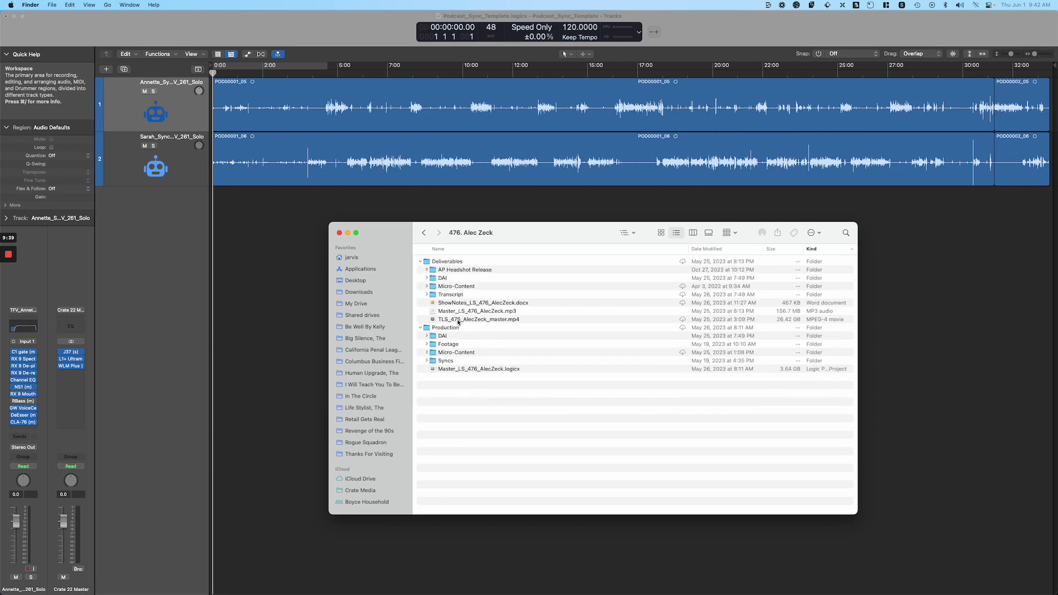
Expand Syncs > Studio Sound and open the Podcast_Sync_Template project
left_click(427, 361)
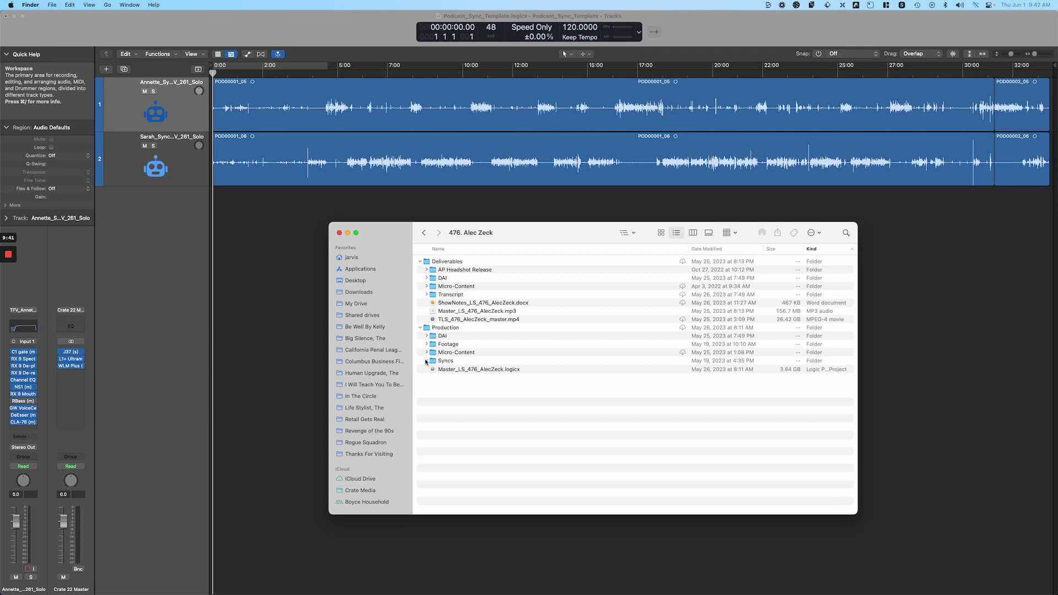
left_click(432, 377)
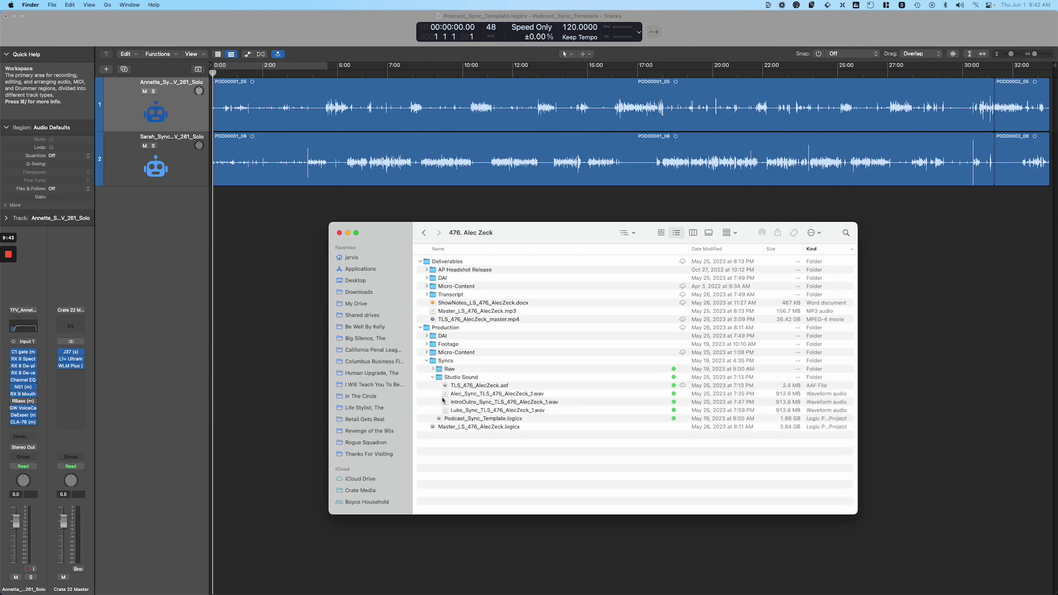
double_click(463, 420)
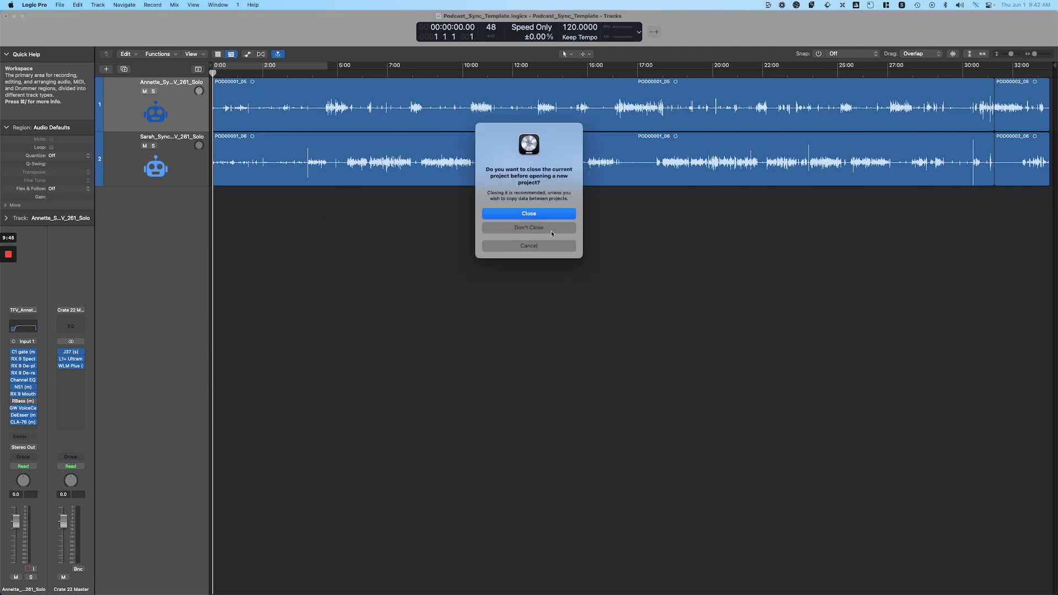
Open episode 478's Project.logicx from Finder while keeping the current project open
key("Return")
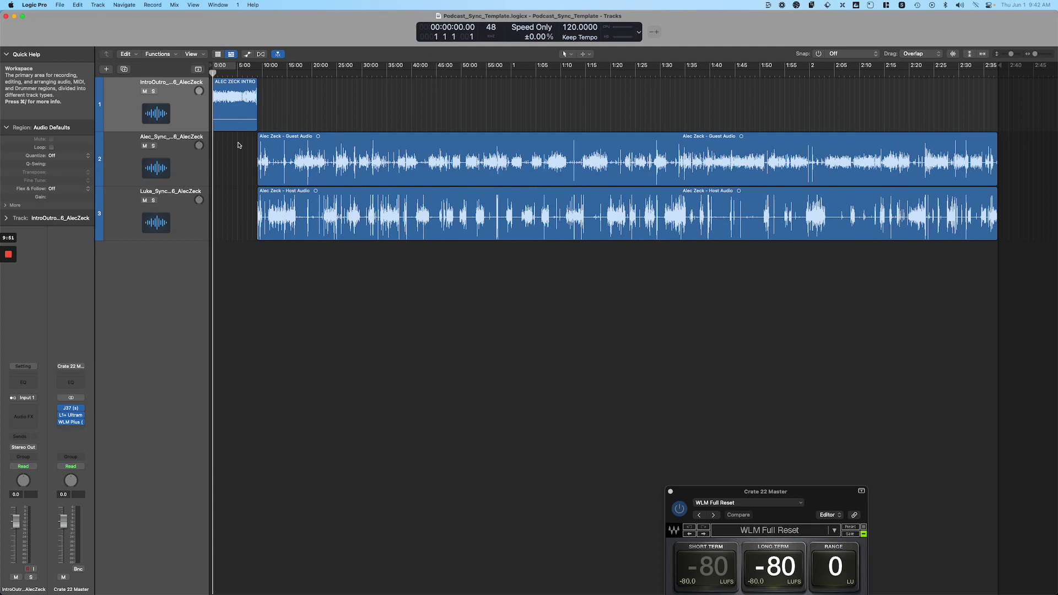
key("super+Tab")
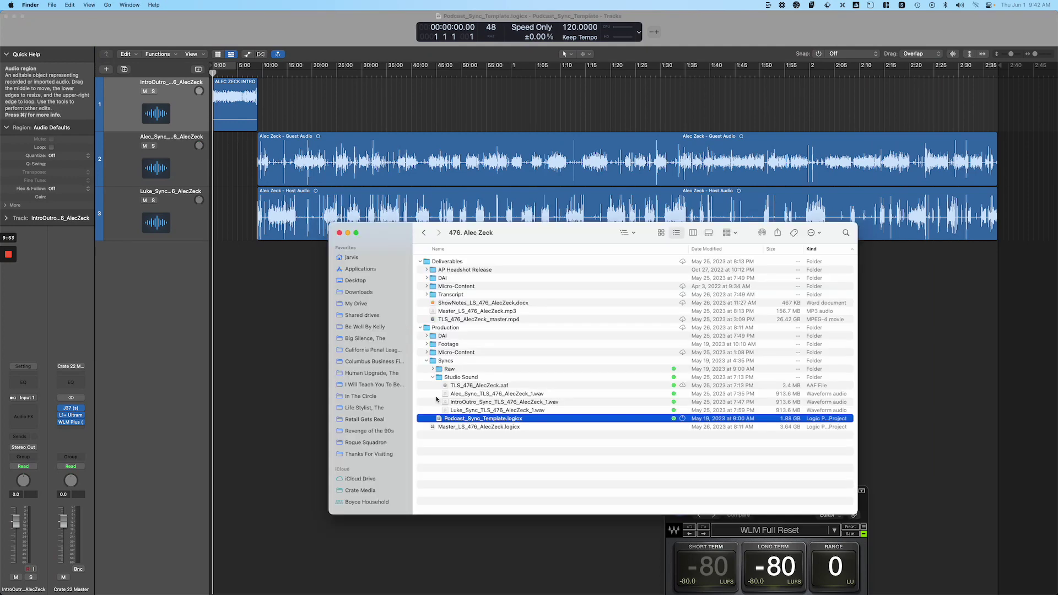
left_click(364, 408)
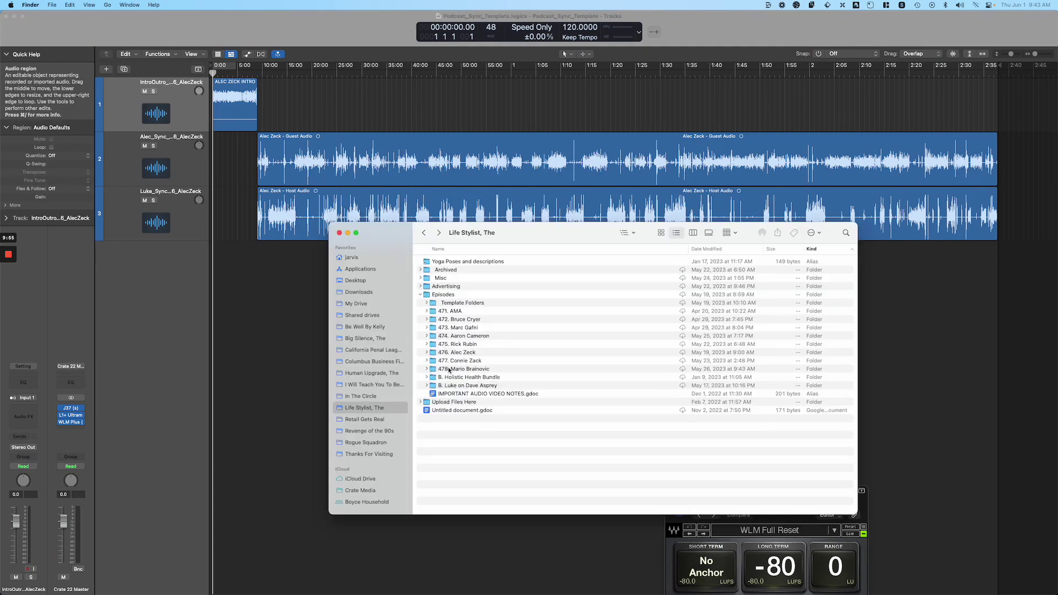
double_click(449, 370)
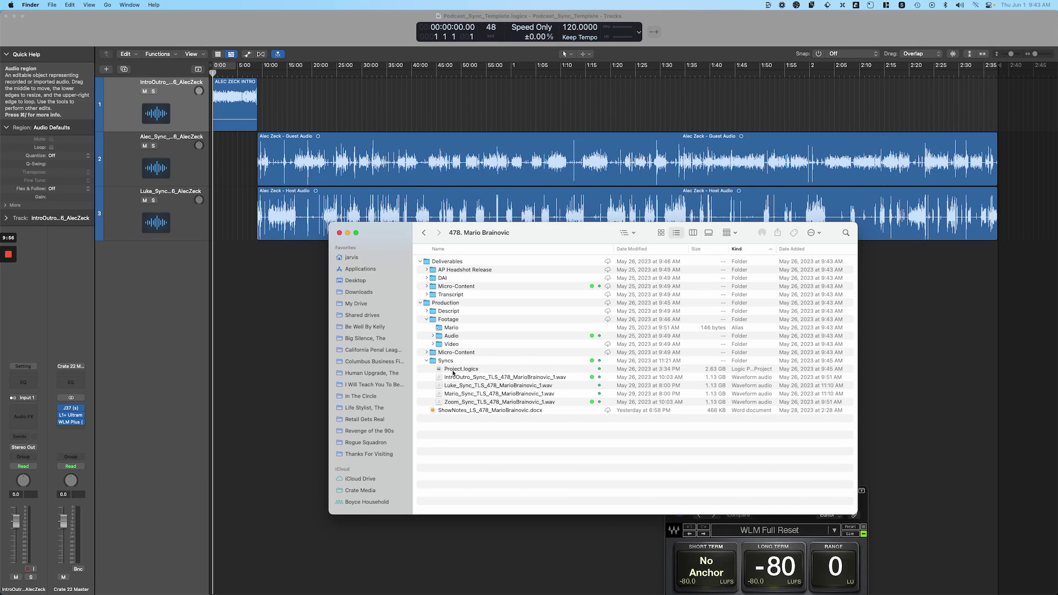
double_click(453, 370)
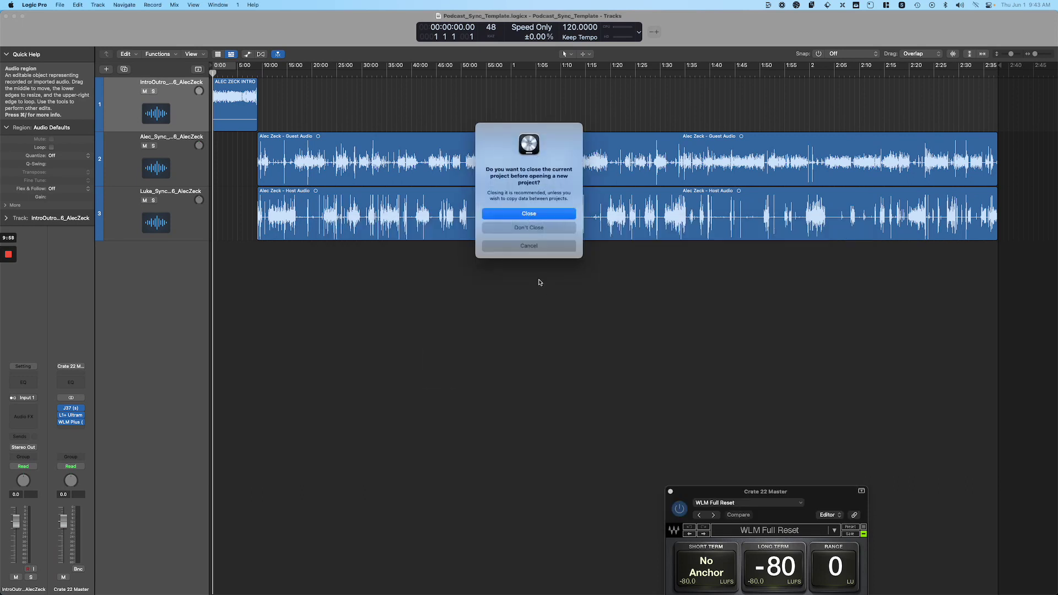
left_click(521, 228)
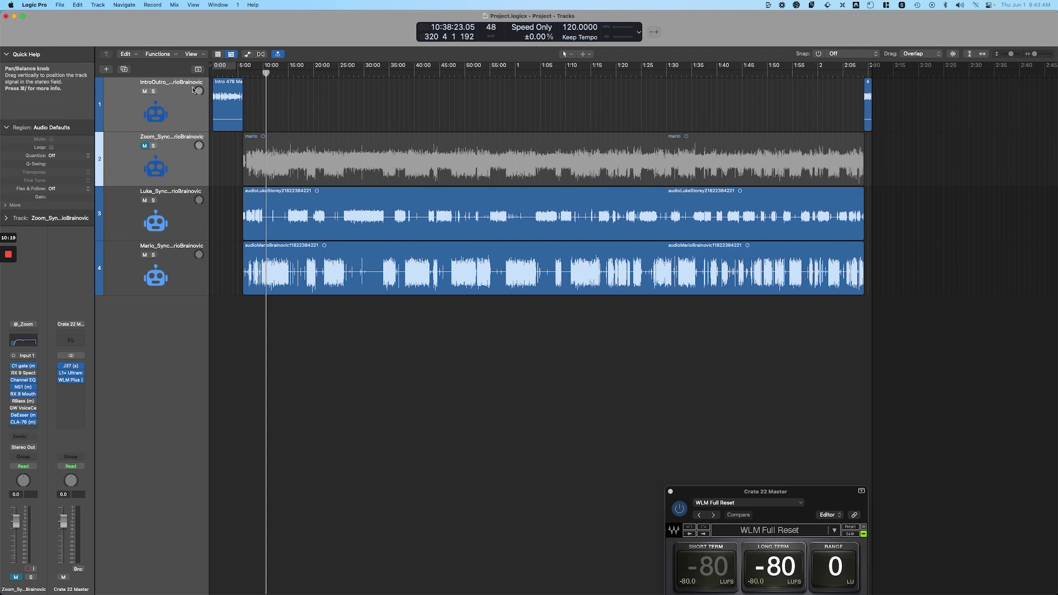
Check the intro and sync regions and move the playhead around 15:00 and just after 6:00
left_click(481, 126)
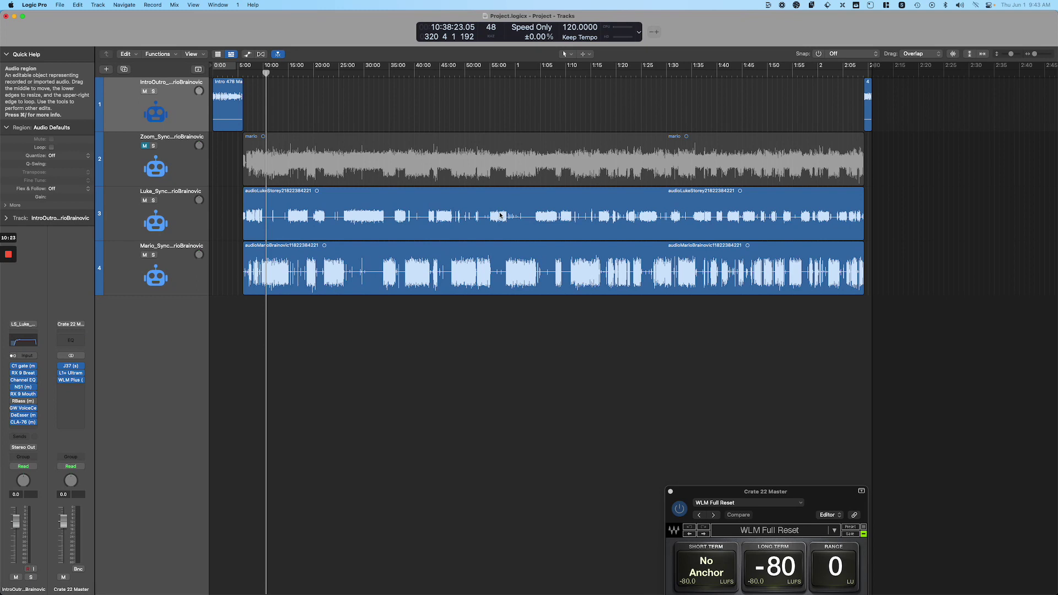
key("Right")
left_click_drag(906, 100, 838, 81)
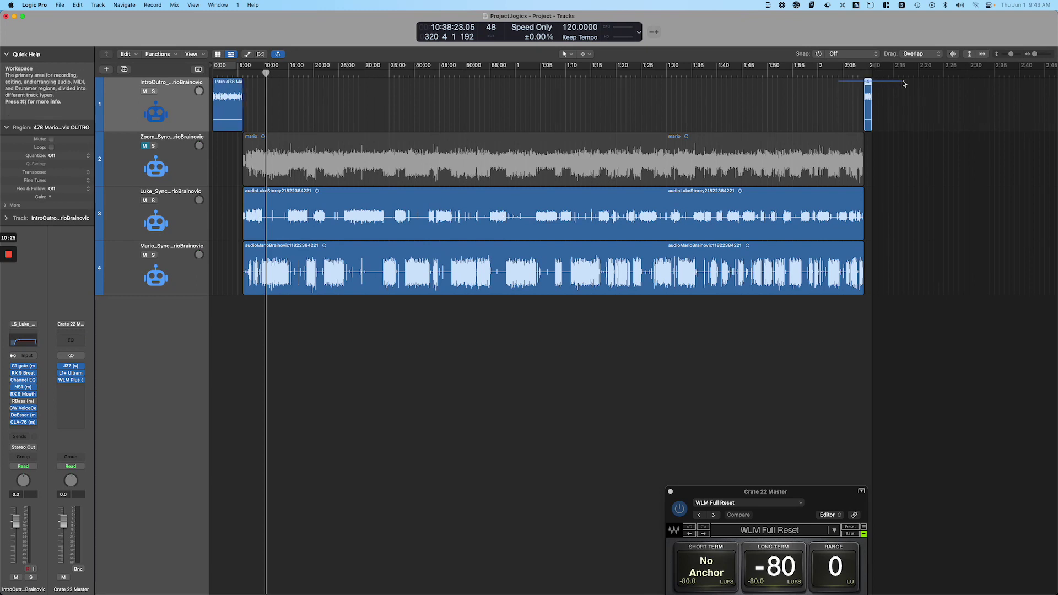
left_click(227, 202)
left_click_drag(227, 201, 298, 263)
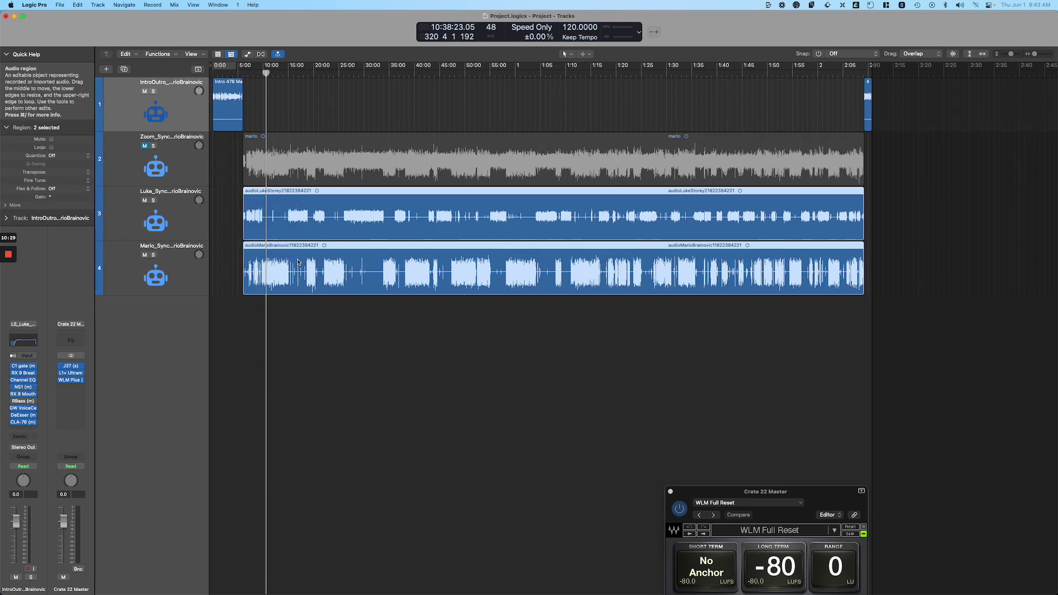
left_click(314, 297)
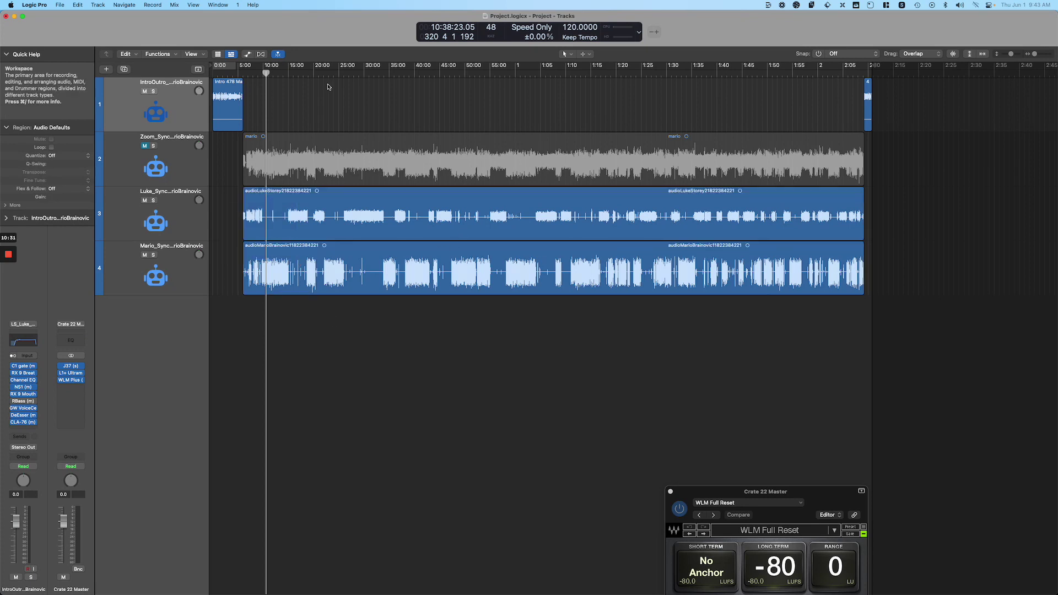
left_click(290, 73)
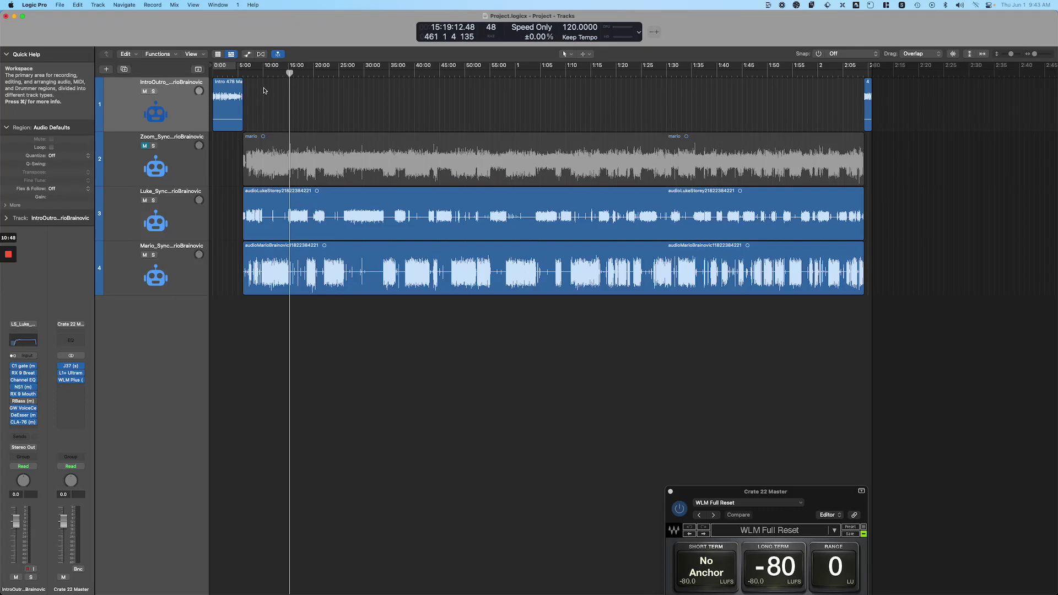
key("Return")
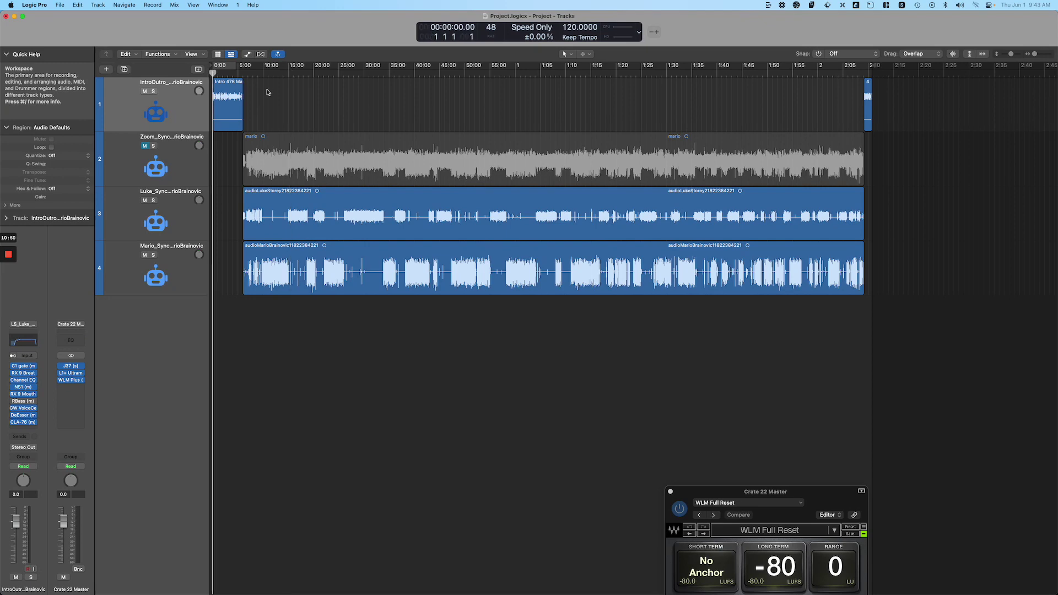
left_click(243, 73)
scroll(255, 130, "up", 5)
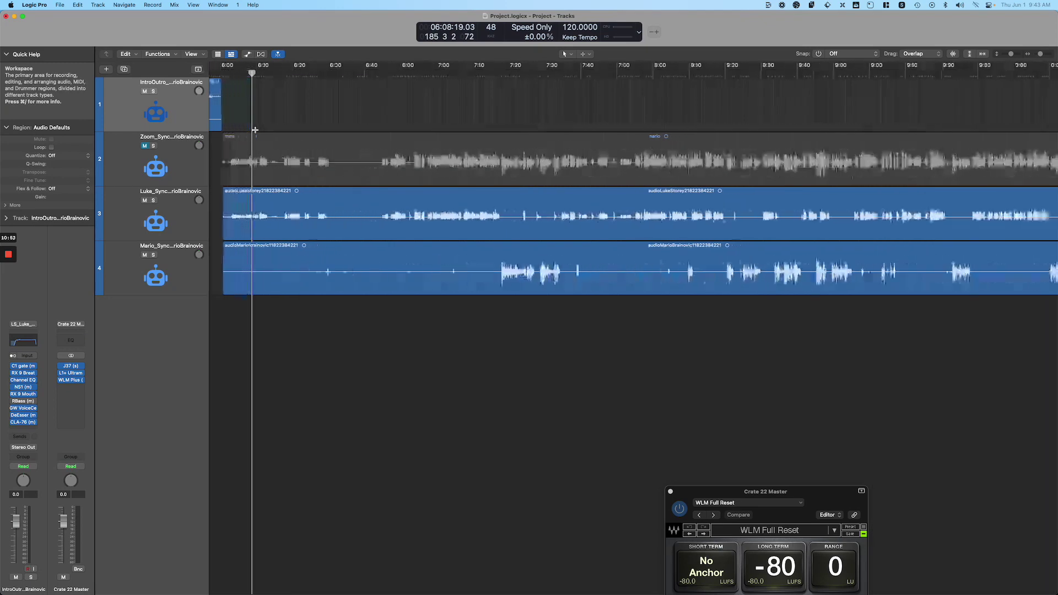
scroll(255, 130, "up", 8)
left_click(281, 72)
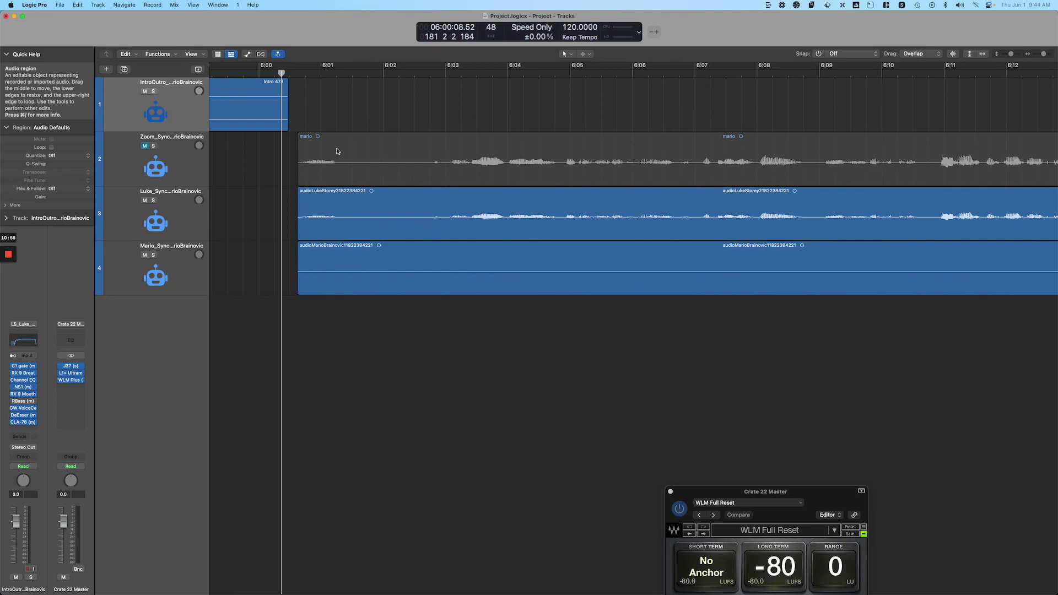
Zoom to fit the sync regions on tracks 2–4, then zoom in on the OUTRO region
left_click_drag(259, 144, 429, 271)
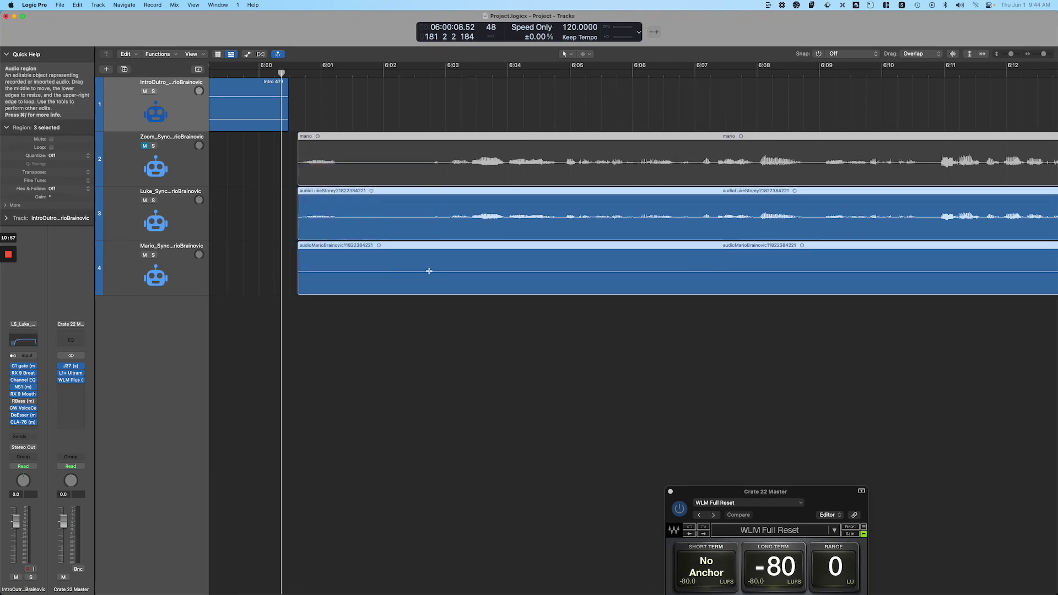
key("z")
left_click(1042, 73)
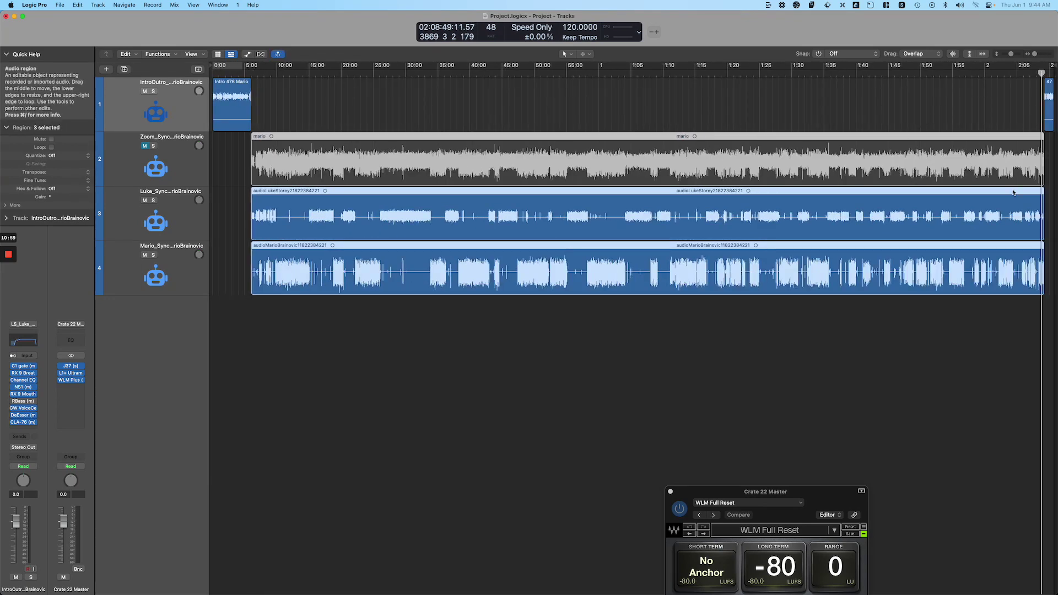
scroll(1013, 193, "up", 10)
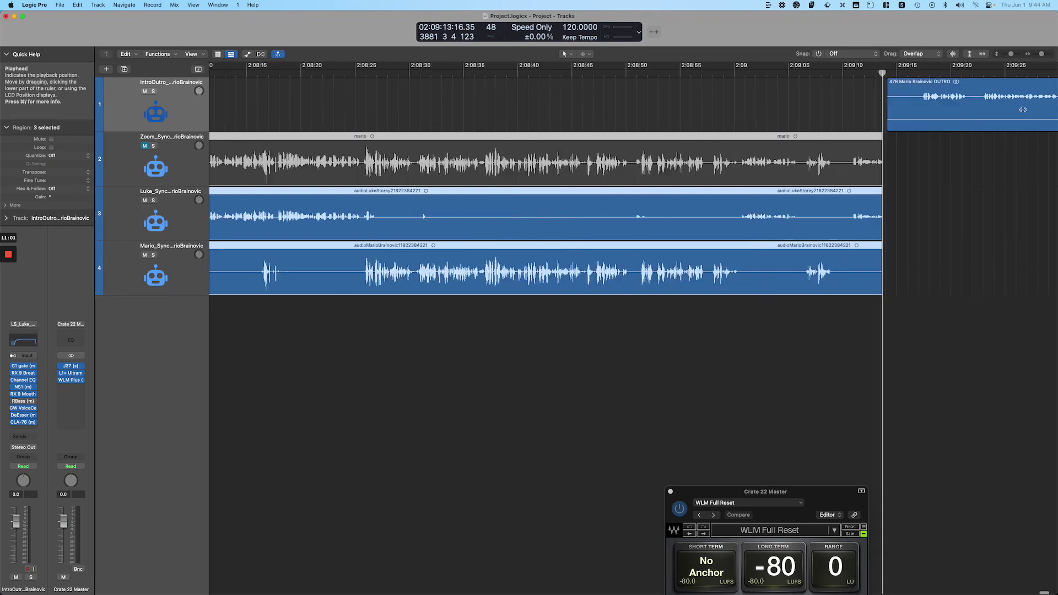
left_click(931, 188)
scroll(865, 142, "up", 5)
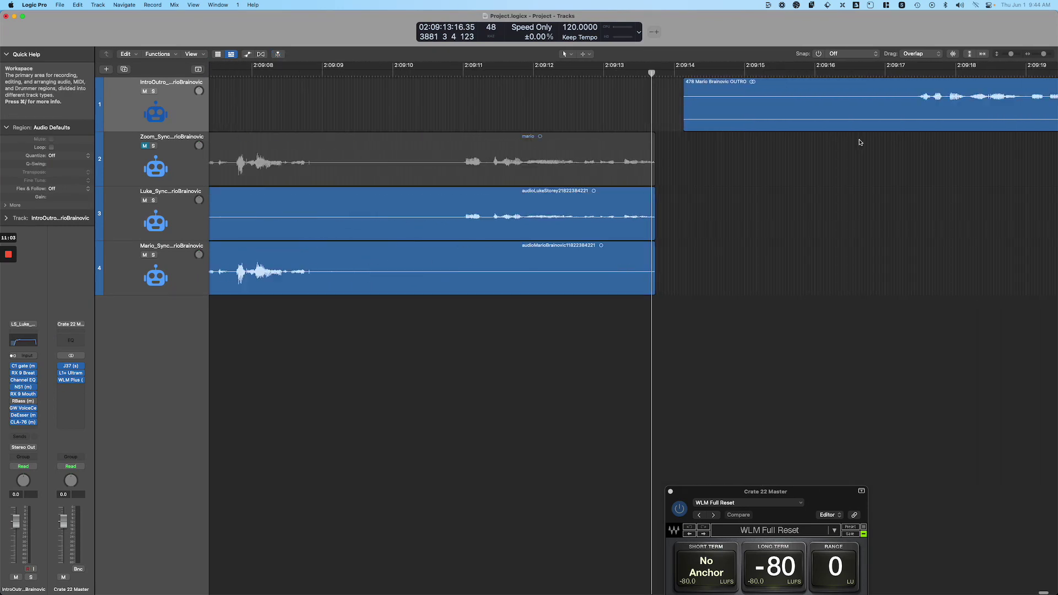
left_click(827, 124)
key("z")
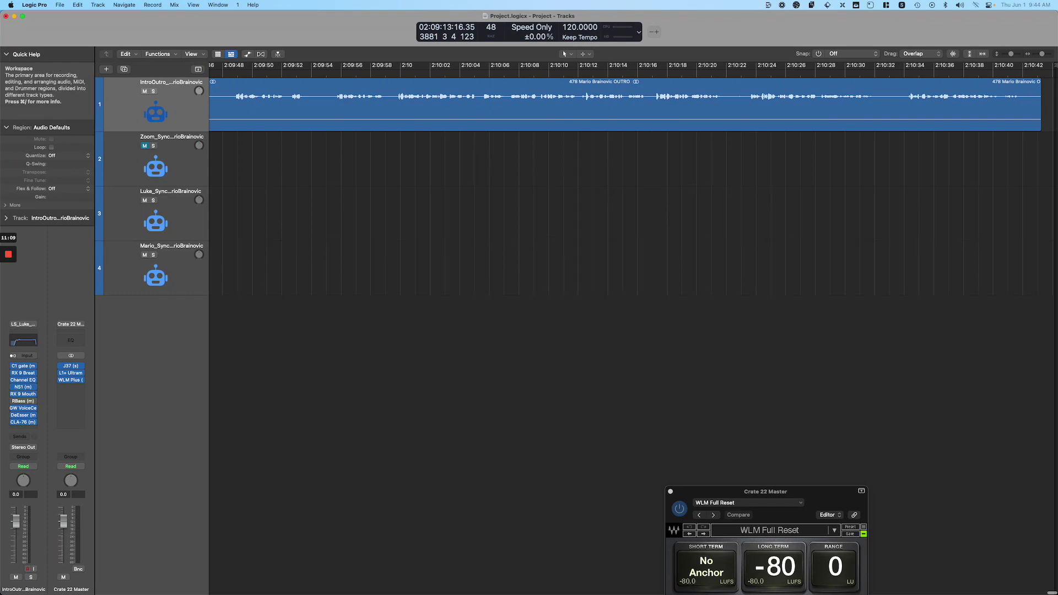
Zoom back out and start a new project beside the current one with a default audio track
key("z")
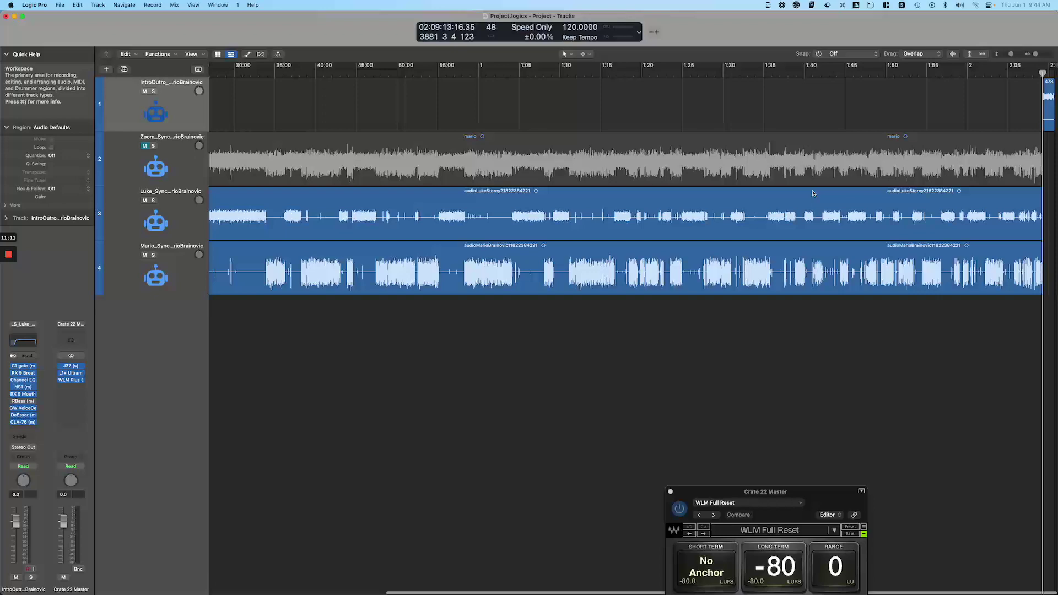
key("super+n")
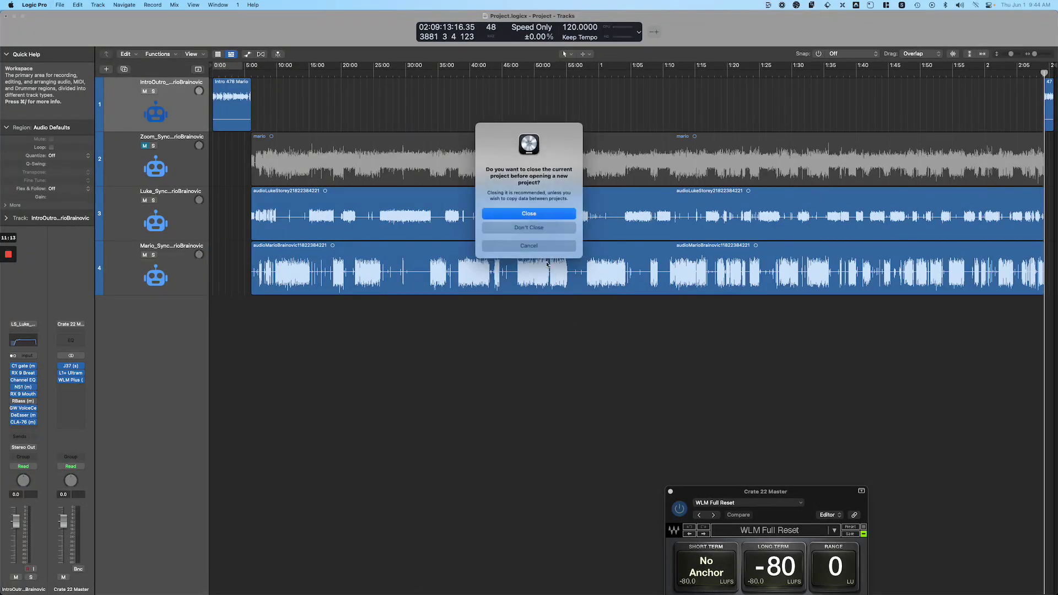
left_click(523, 227)
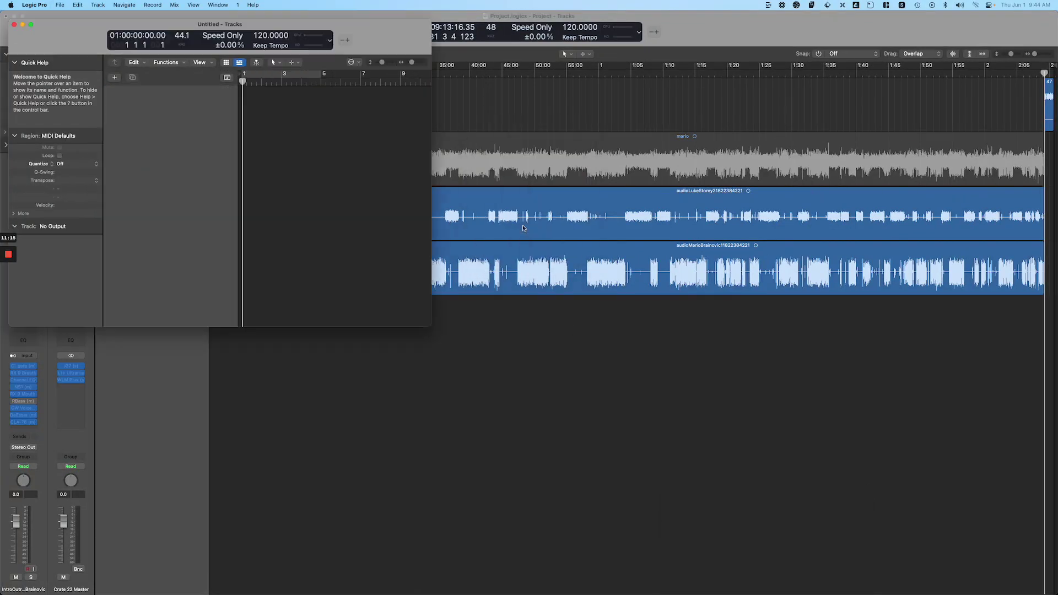
key("Return")
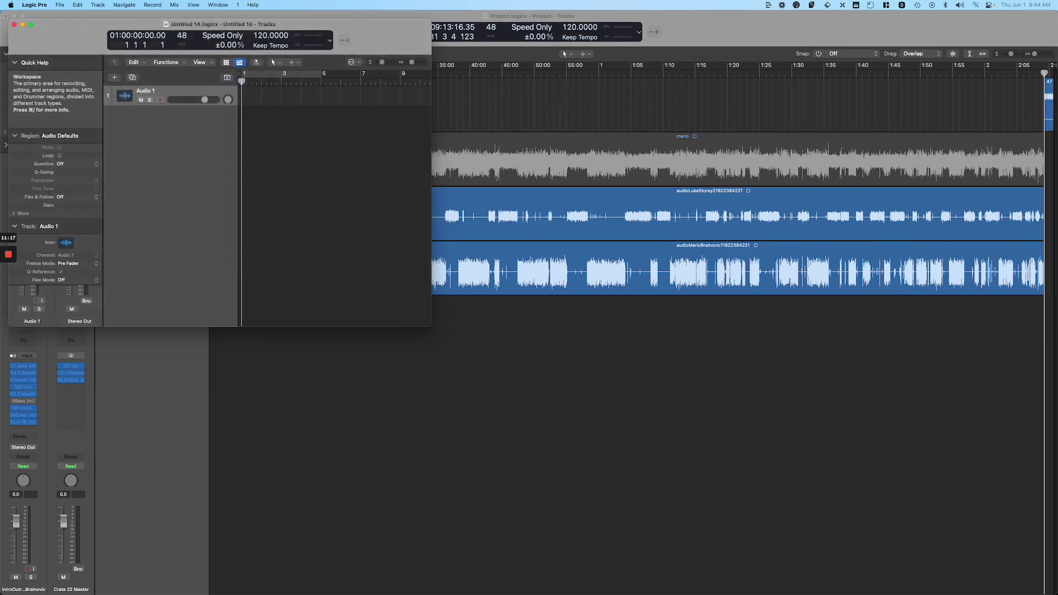
Drag episode 478's four sync WAVs from Finder onto existing tracks in the new project
key("super+Tab")
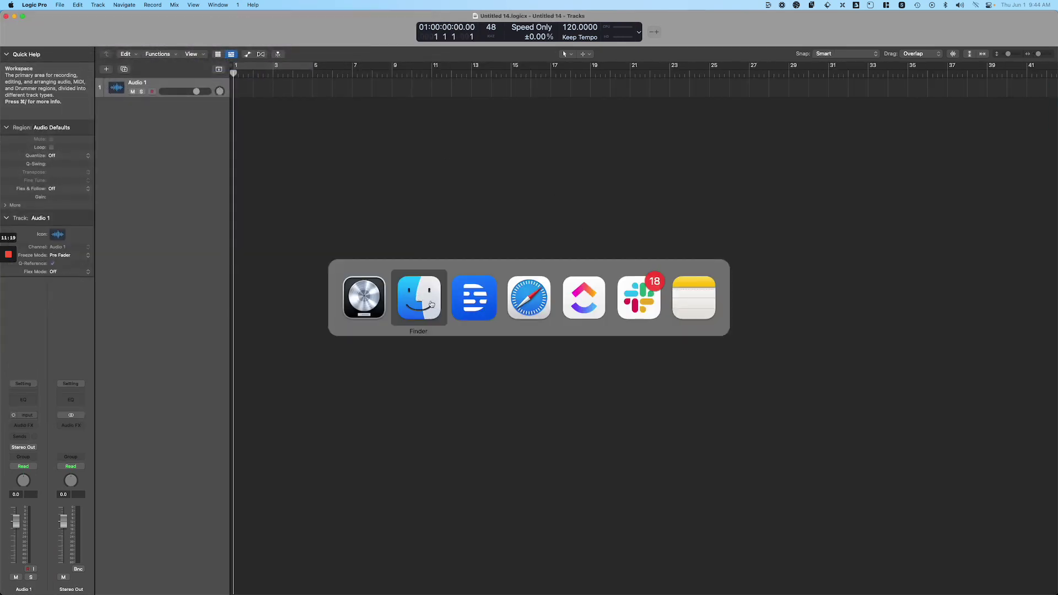
key("Down")
key("Down")
key("Down")
key("Down")
left_click(460, 380, "shift")
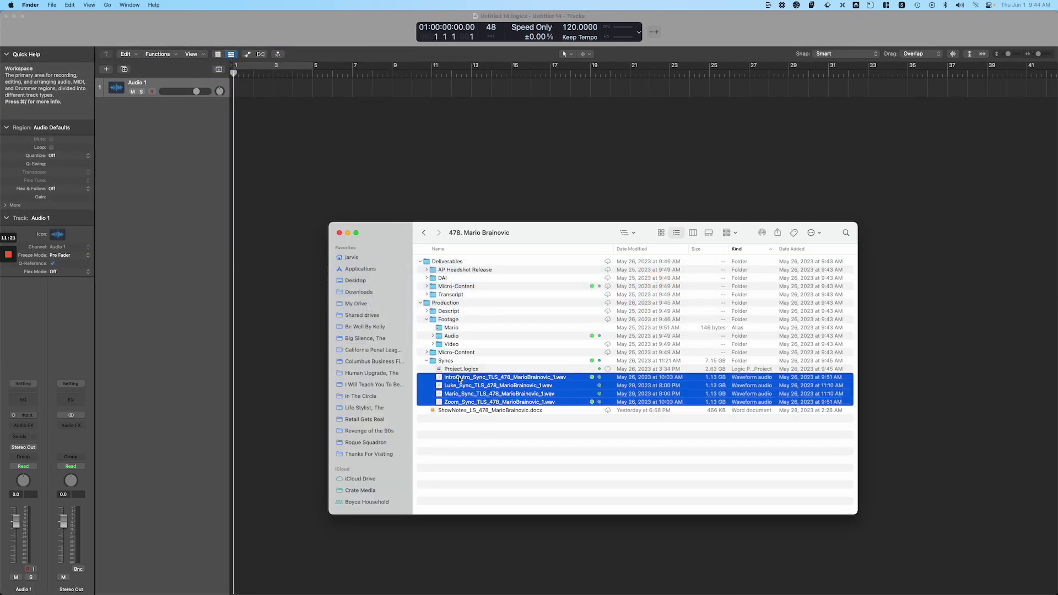
left_click(455, 403, "super")
left_click(453, 402, "super")
left_click_drag(451, 380, 234, 85)
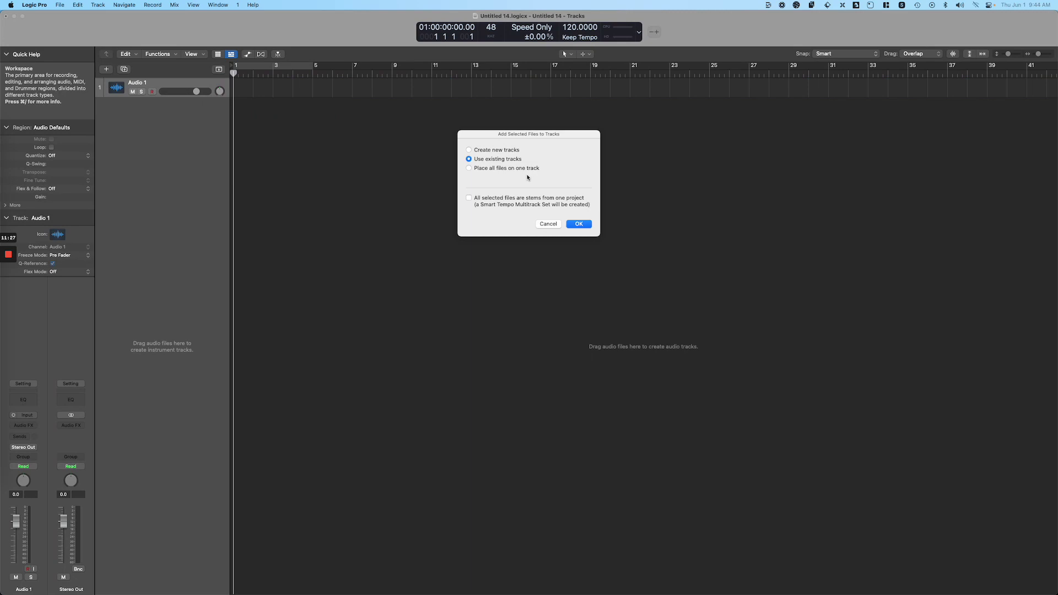
key("Return")
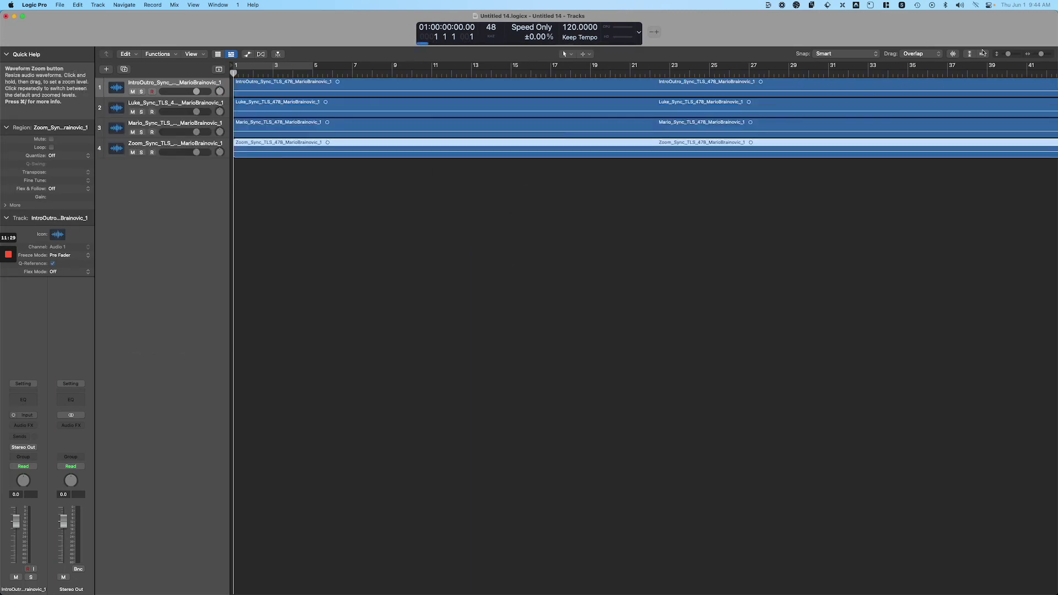
Make the tracks taller and zoom out to show the stems' full waveforms
left_click_drag(1015, 54, 1018, 56)
left_click(544, 470)
key("z")
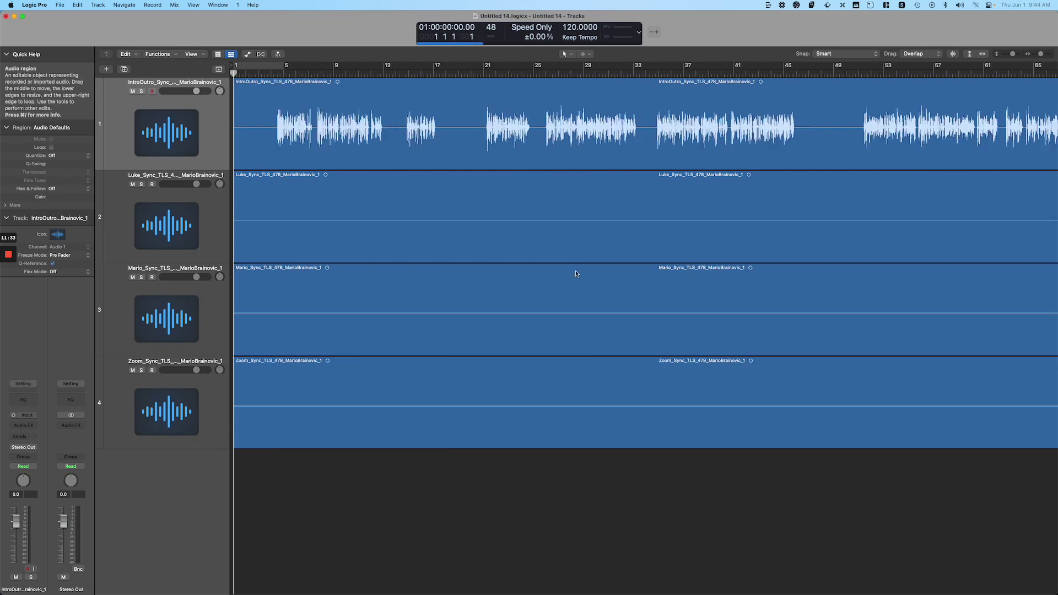
key("super+Left")
key("super+Left")
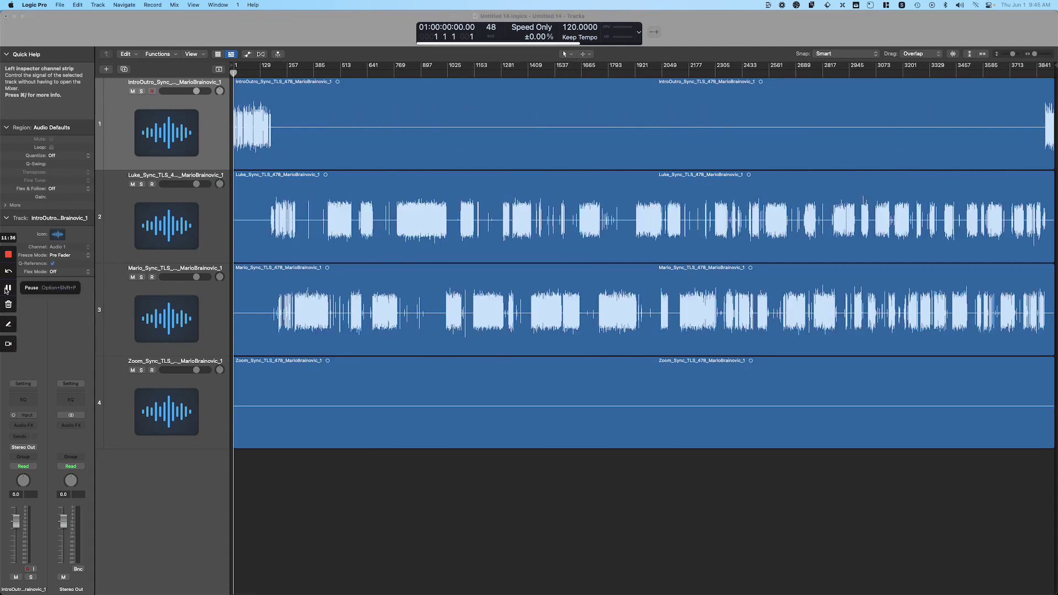
left_click(361, 289)
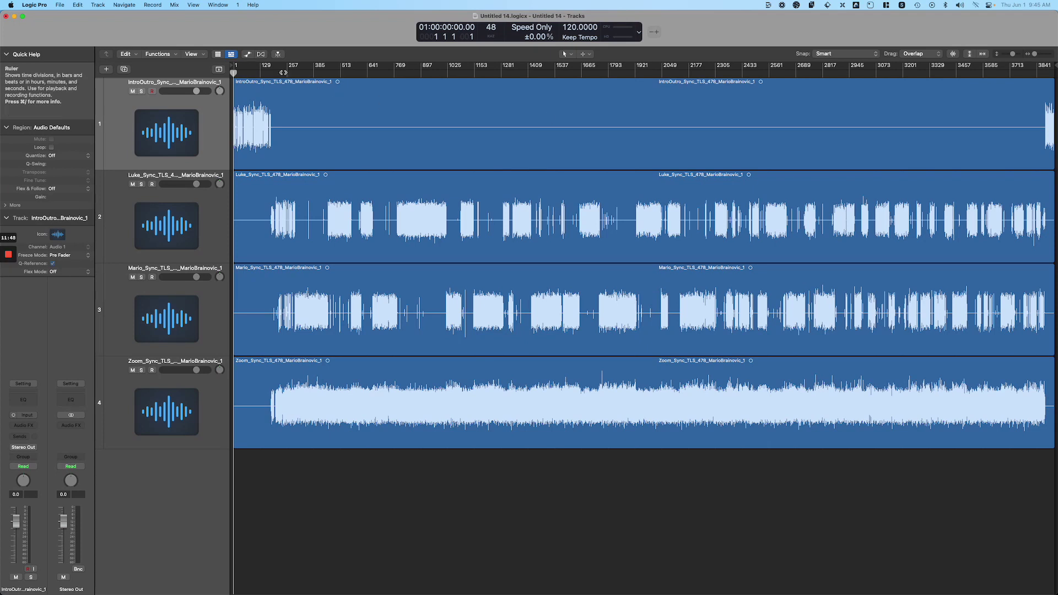
Scrub the playhead to around bars 177 and 97, return to start, then hide Logic
left_click_drag(234, 72, 1054, 146)
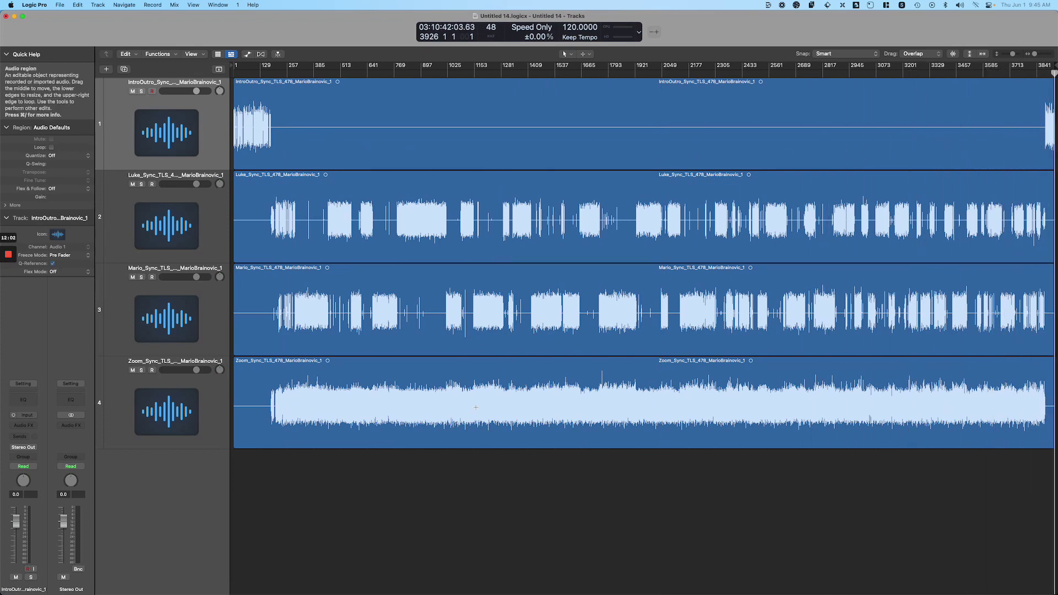
key("Return")
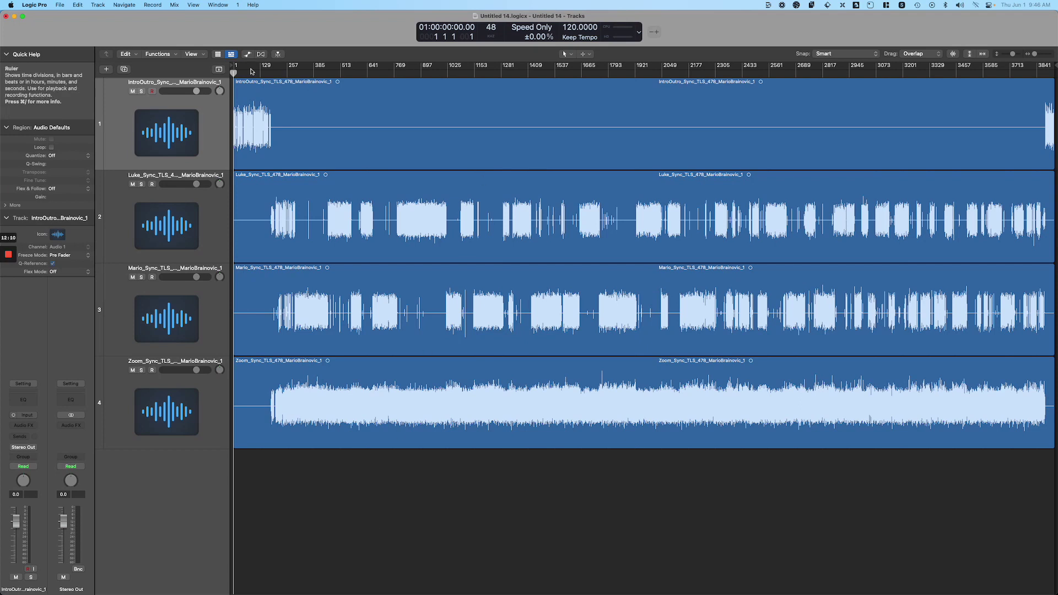
left_click(252, 72)
left_click_drag(253, 72, 253, 72)
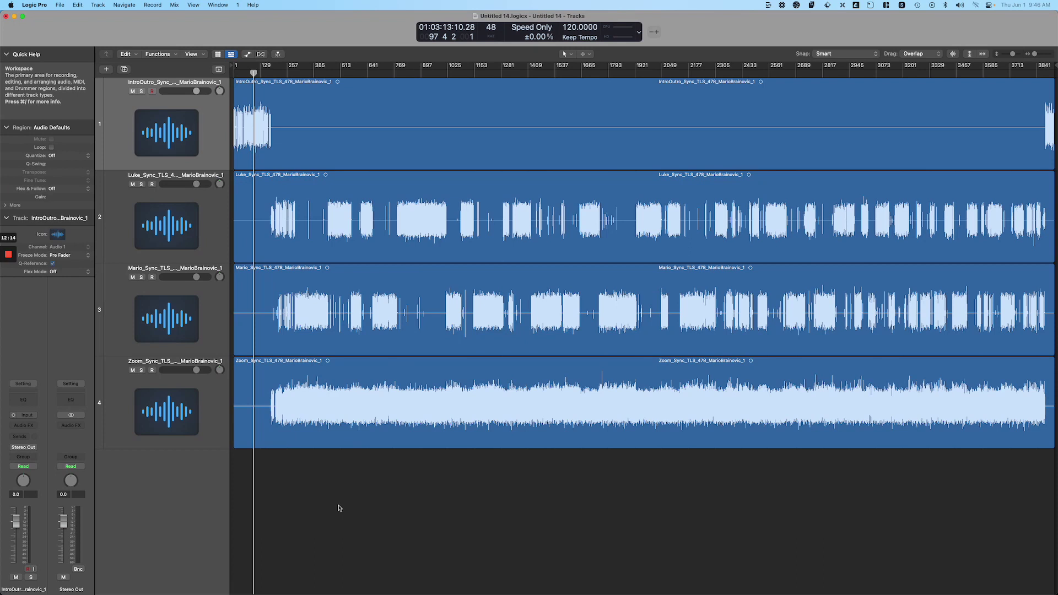
key("Return")
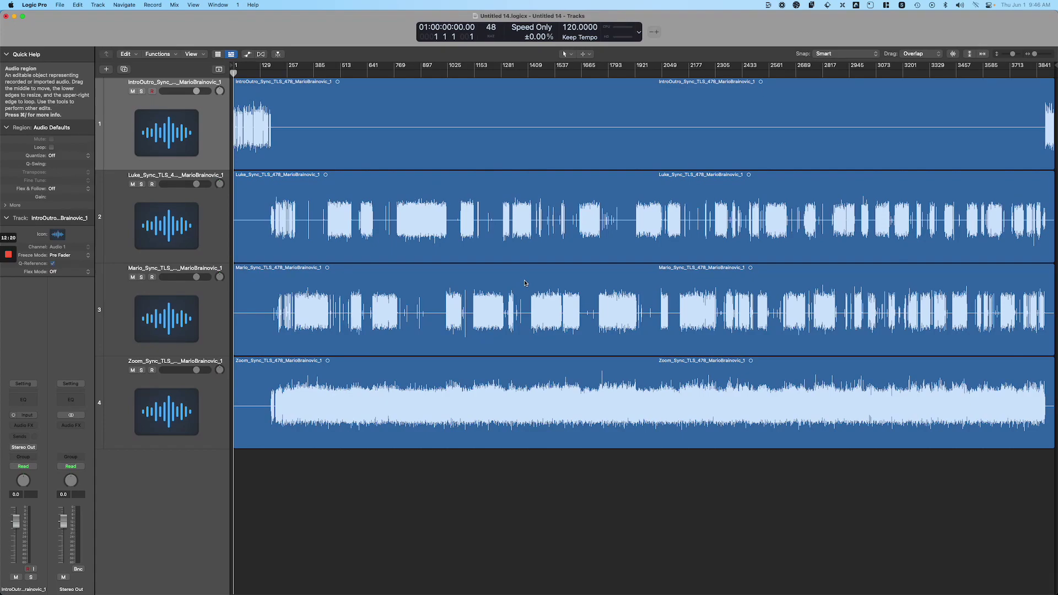
key("super+h")
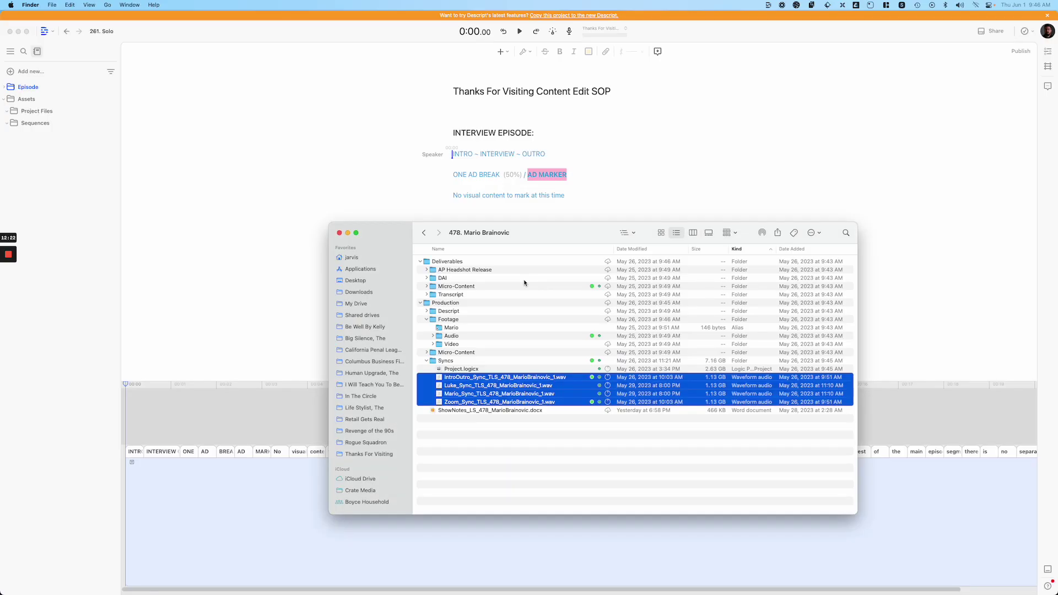
Add a new composition in Descript named TFV_261_Solo
left_click(146, 151)
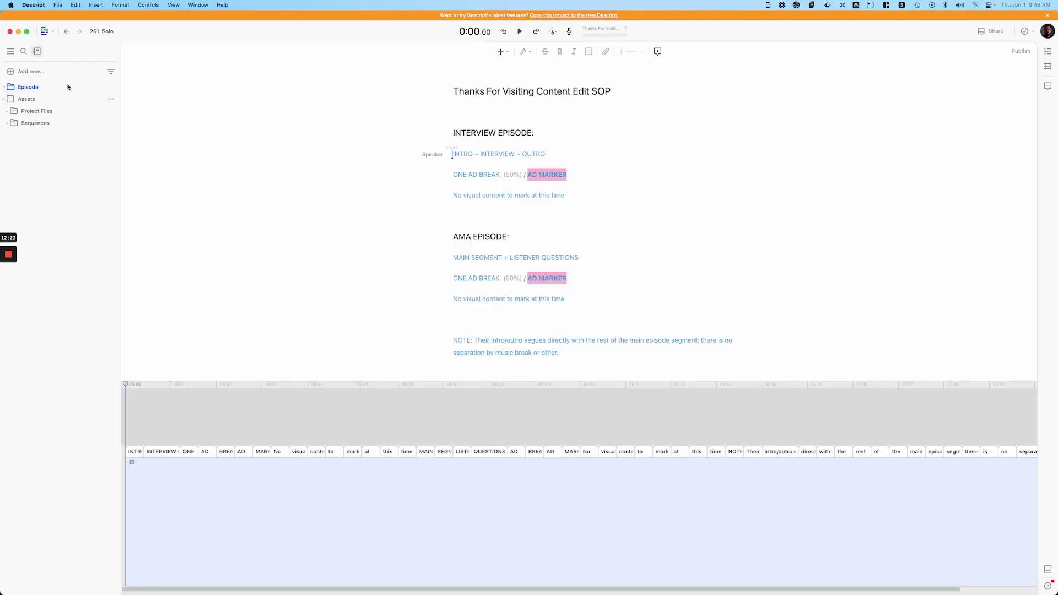
left_click(27, 71)
left_click(40, 104)
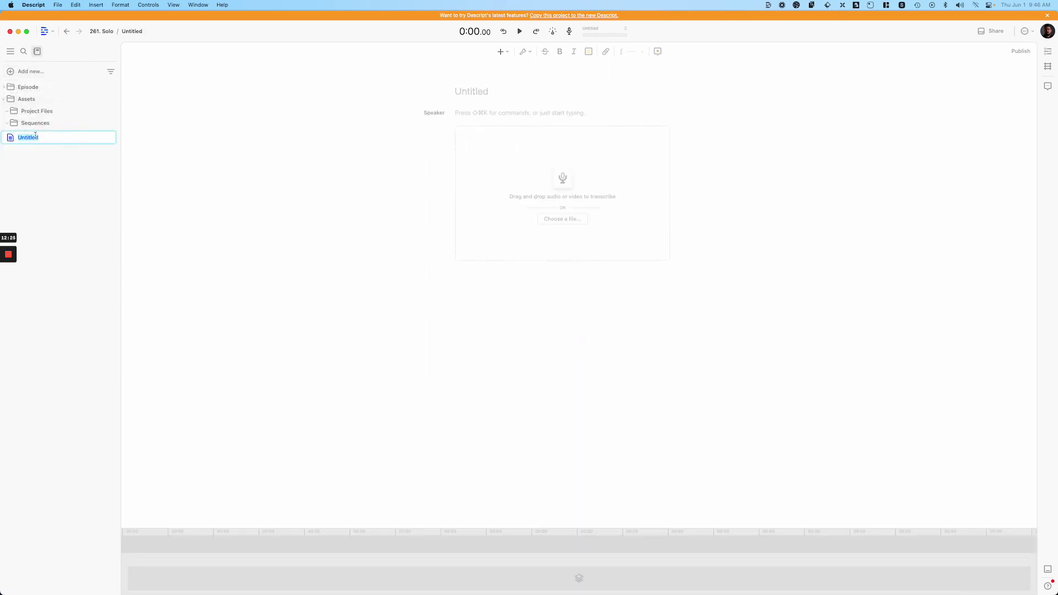
type("TFV_261_Solo")
key("Return")
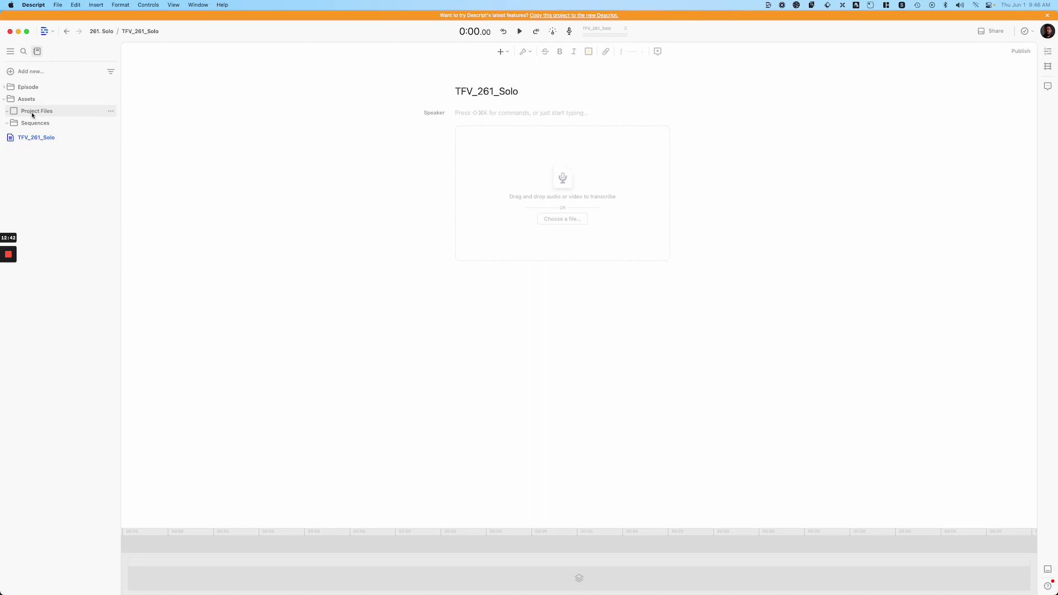
Open and dismiss the Project Files options menu, then switch to Finder
left_click(110, 111)
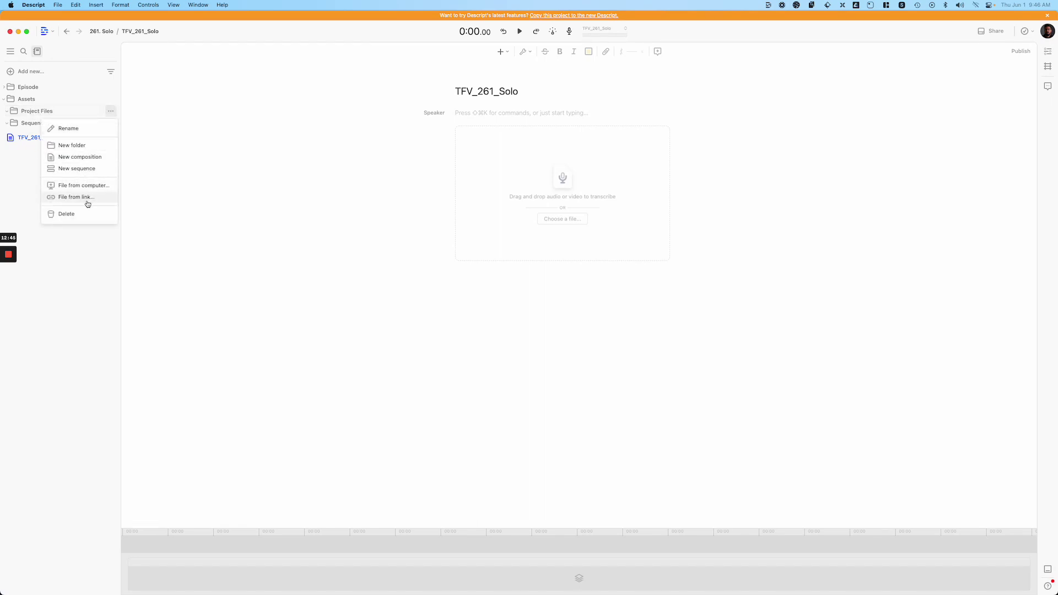
left_click(29, 172)
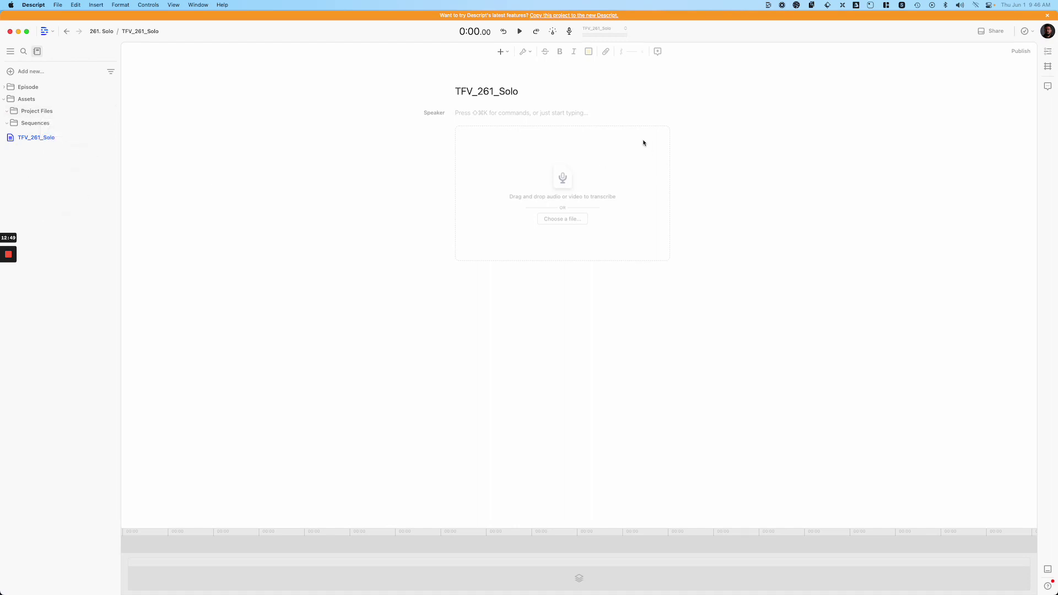
key("super+Tab")
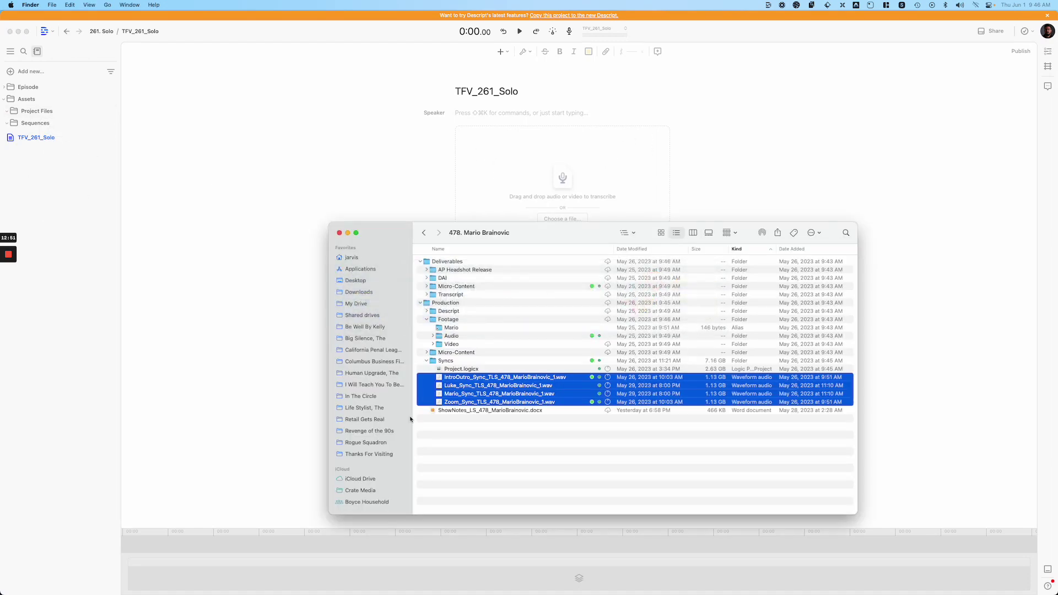
Clear the four-file selection in Finder, leaving a single sync WAV selected
left_click(488, 413)
left_click(479, 427)
left_click(477, 385)
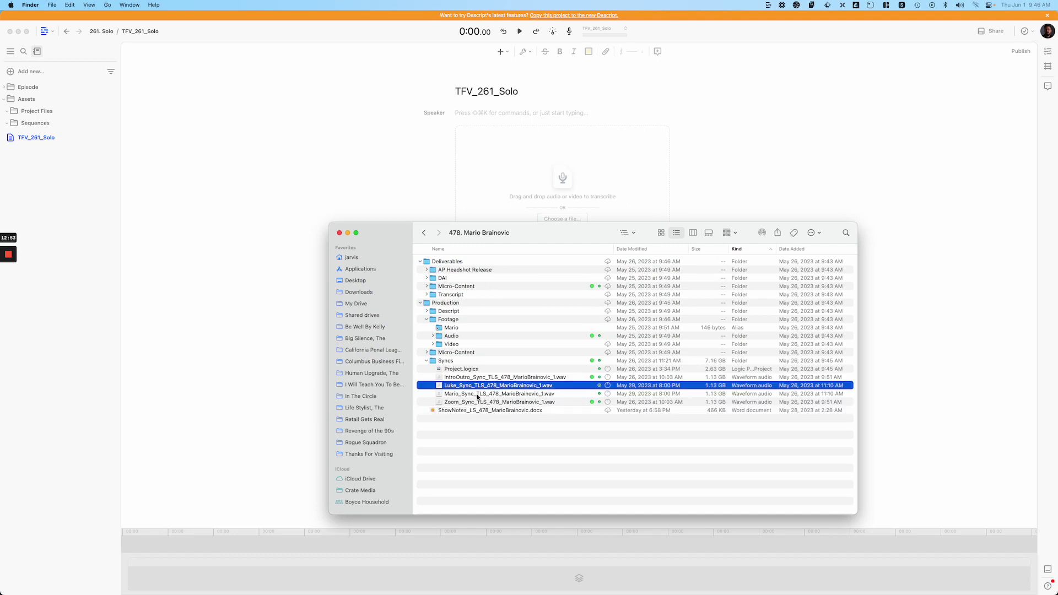
Open the 261. Solo folder, select both solo sync WAVs, move the window, then deselect them
left_click(364, 408)
double_click(506, 398)
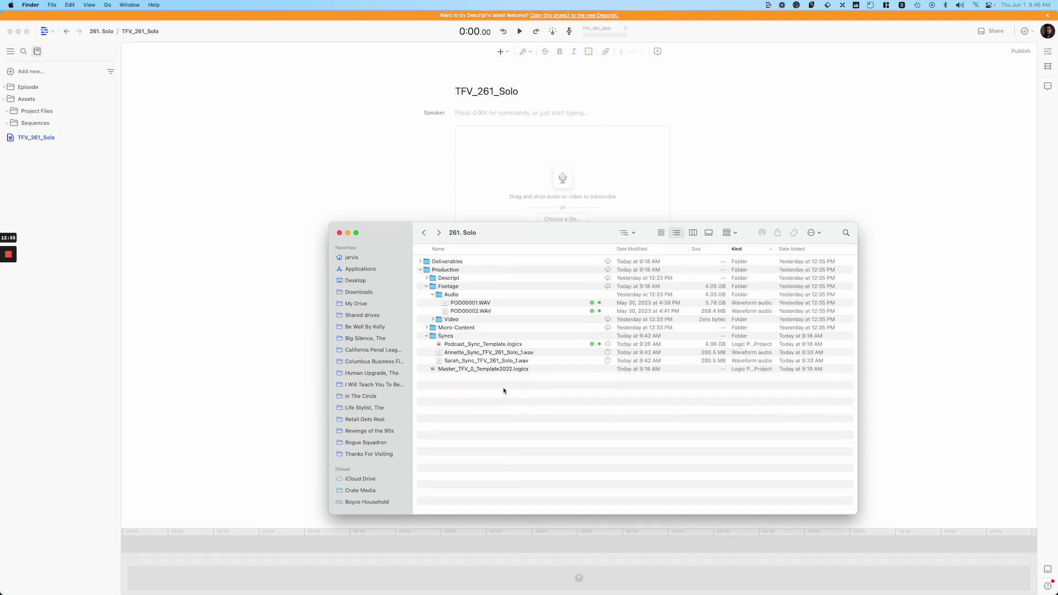
left_click(458, 361)
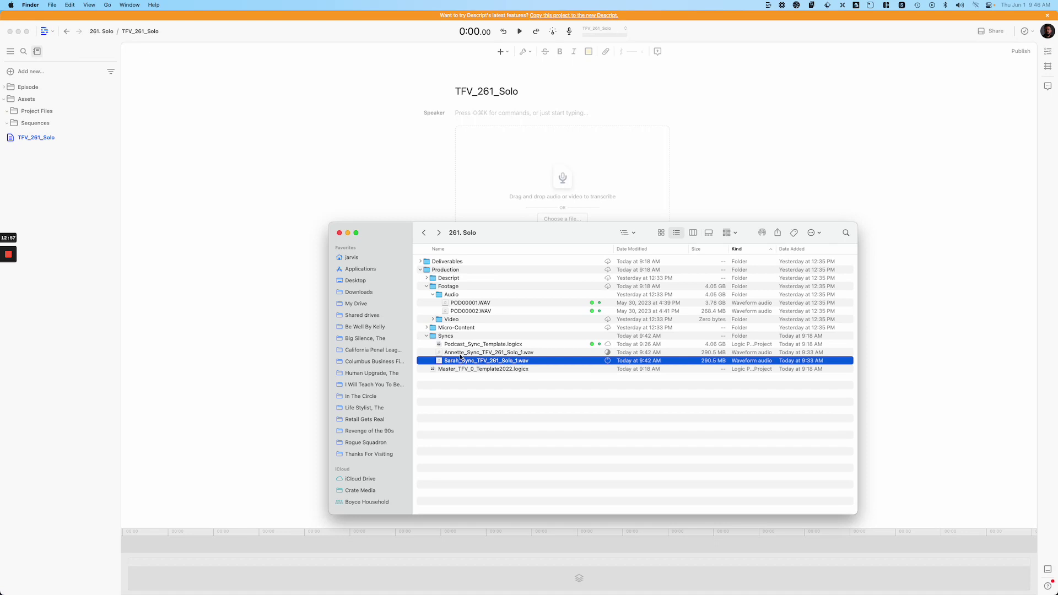
left_click(460, 355, "shift")
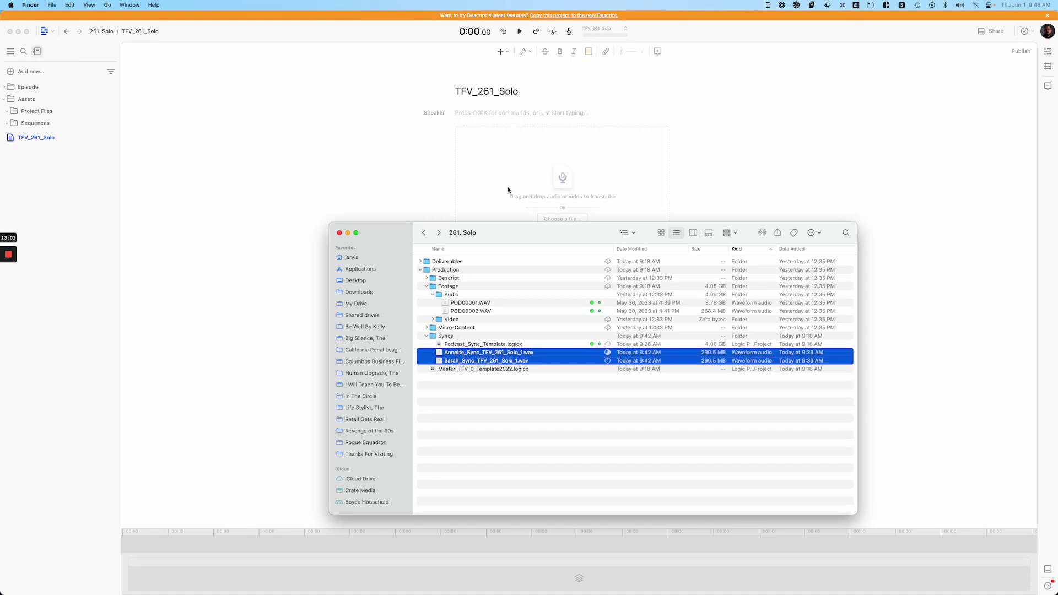
left_click_drag(384, 237, 371, 287)
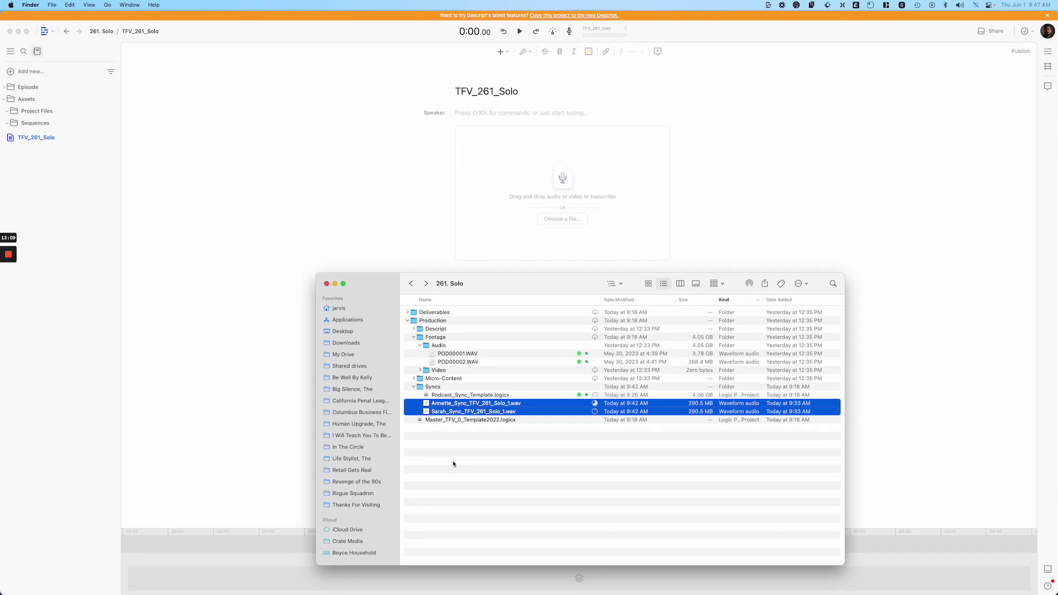
left_click(459, 474)
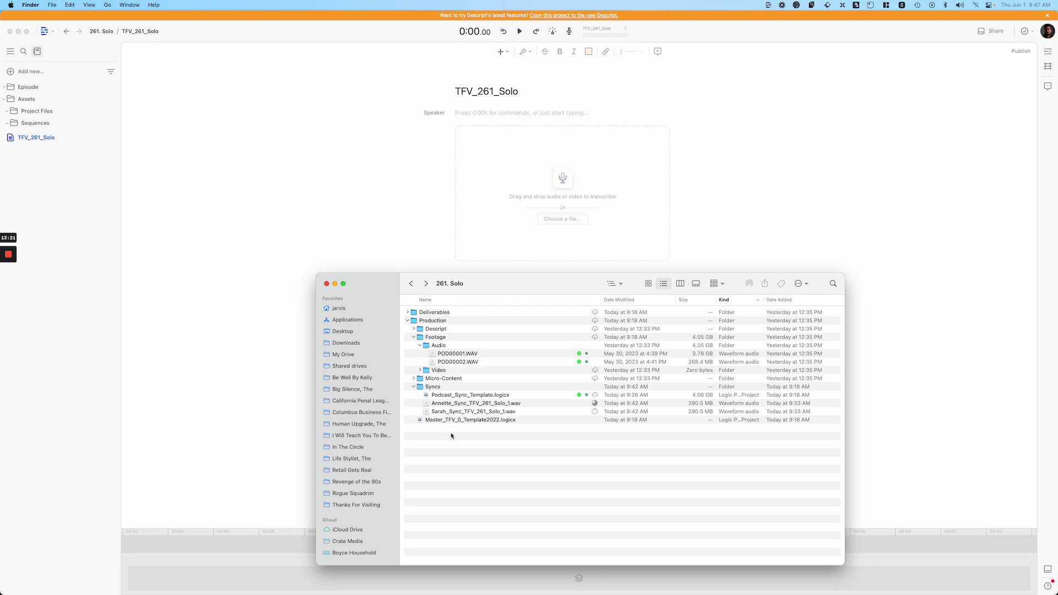
Start a Project Files import from the computer and browse to Thanks For Visiting > Episodes > 261. Solo
left_click(207, 224)
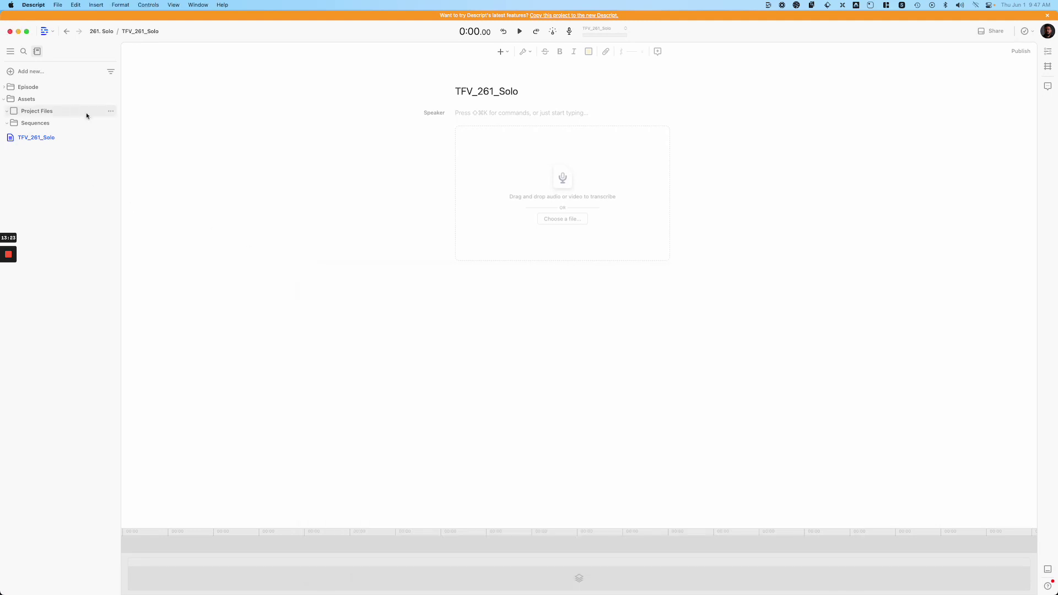
left_click(110, 113)
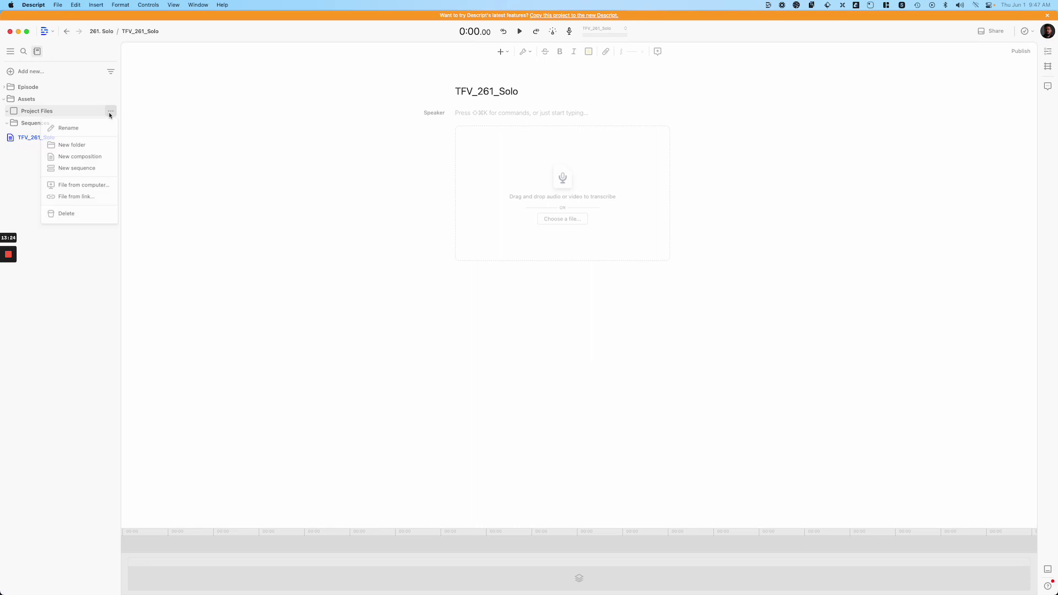
left_click(86, 184)
scroll(393, 331, "down", 3)
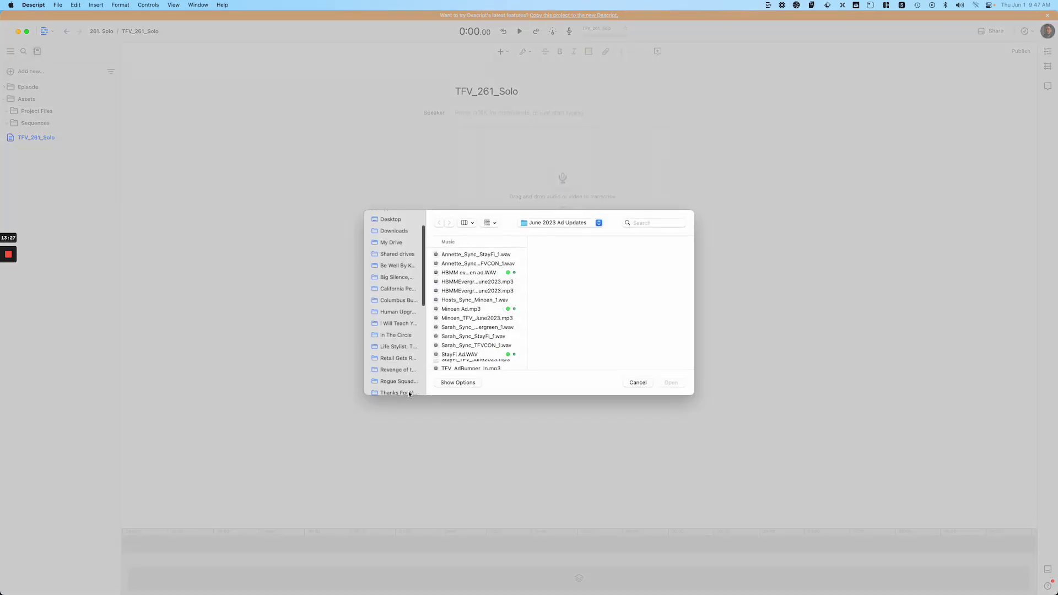
left_click(397, 349)
left_click(479, 281)
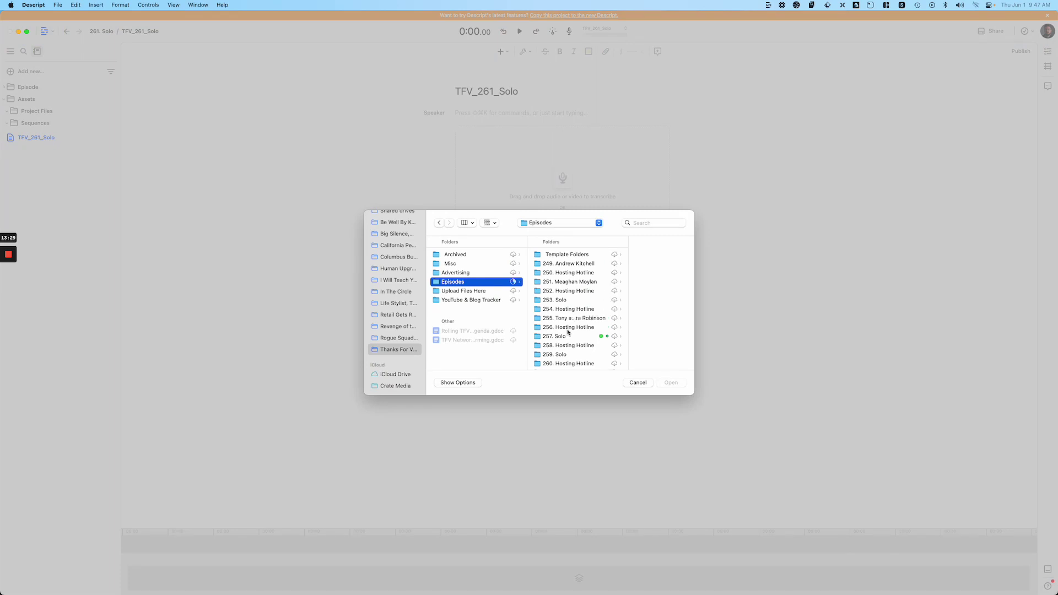
scroll(560, 341, "down", 2)
left_click(557, 361)
In Production > Syncs, select both TFV_261_Solo sync WAVs and import them
left_click(623, 263)
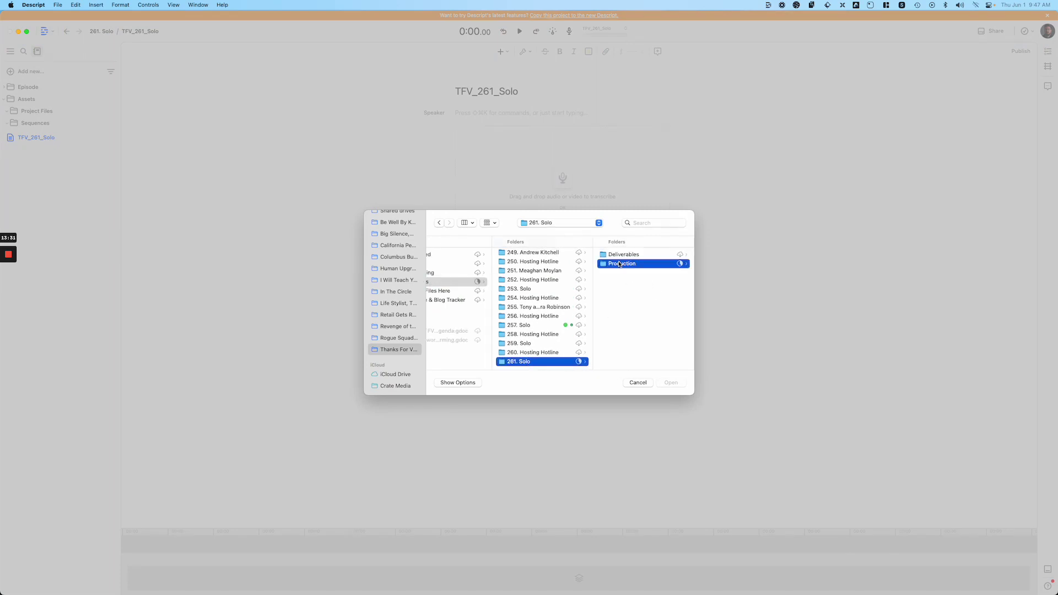
left_click(621, 281)
left_click(627, 255)
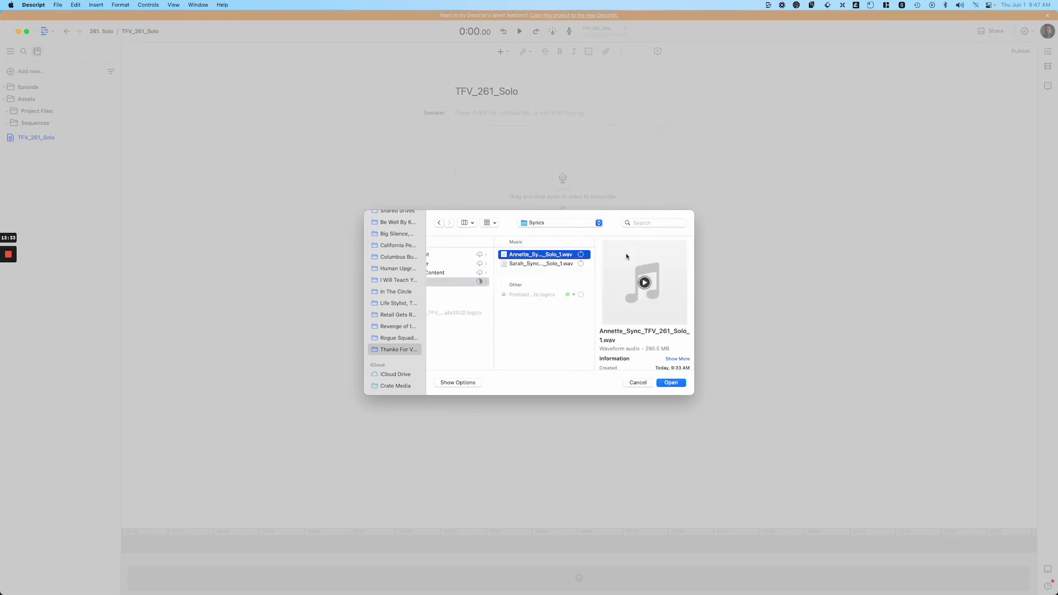
left_click(545, 263, "shift")
key("Return")
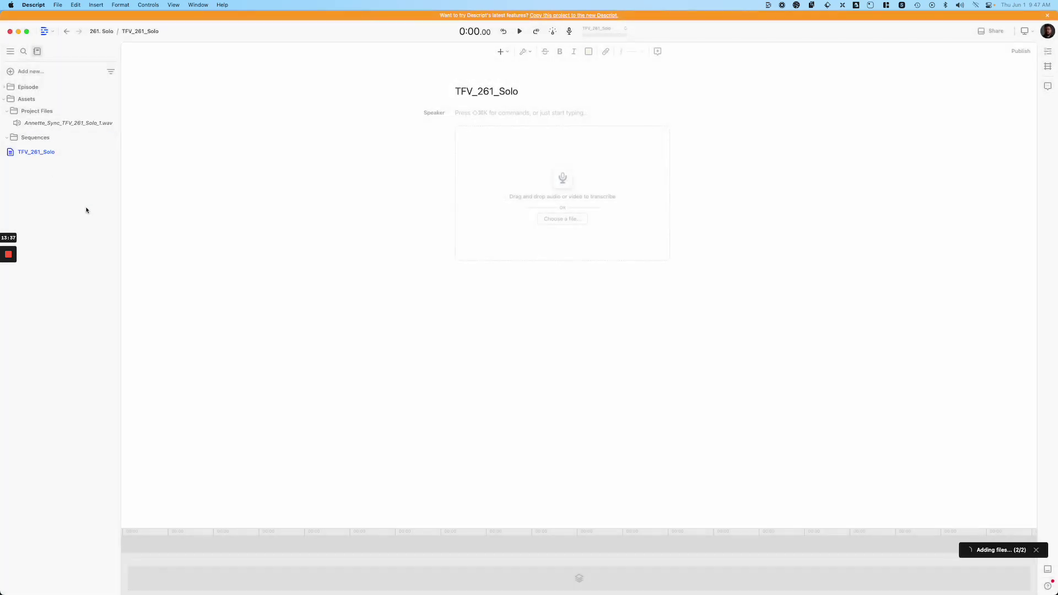
Create a multitrack sequence from the first sync WAV alone, then delete that sequence
left_click(17, 135)
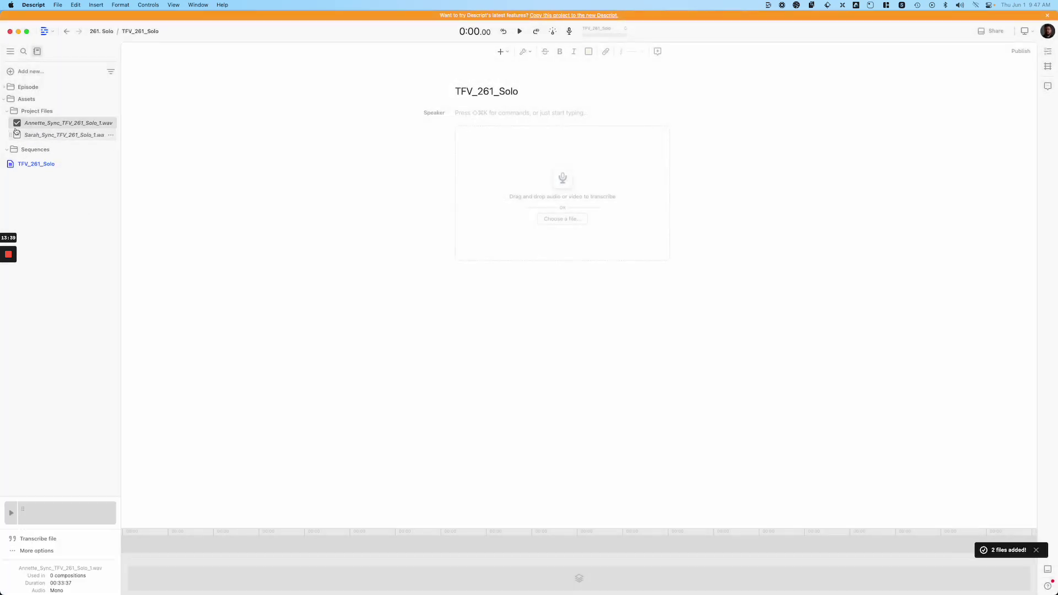
left_click(16, 122)
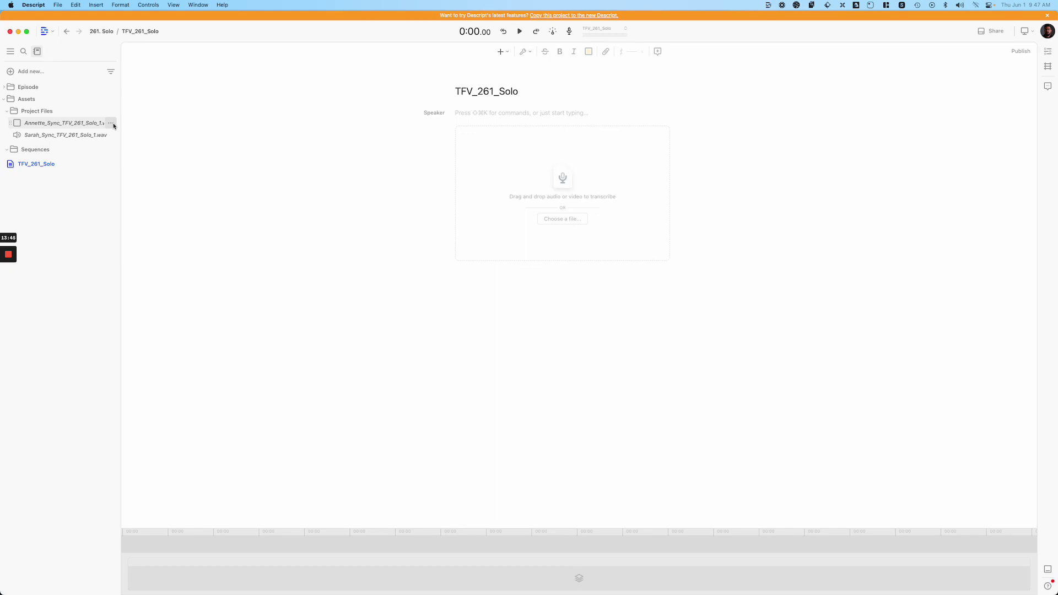
left_click(111, 123)
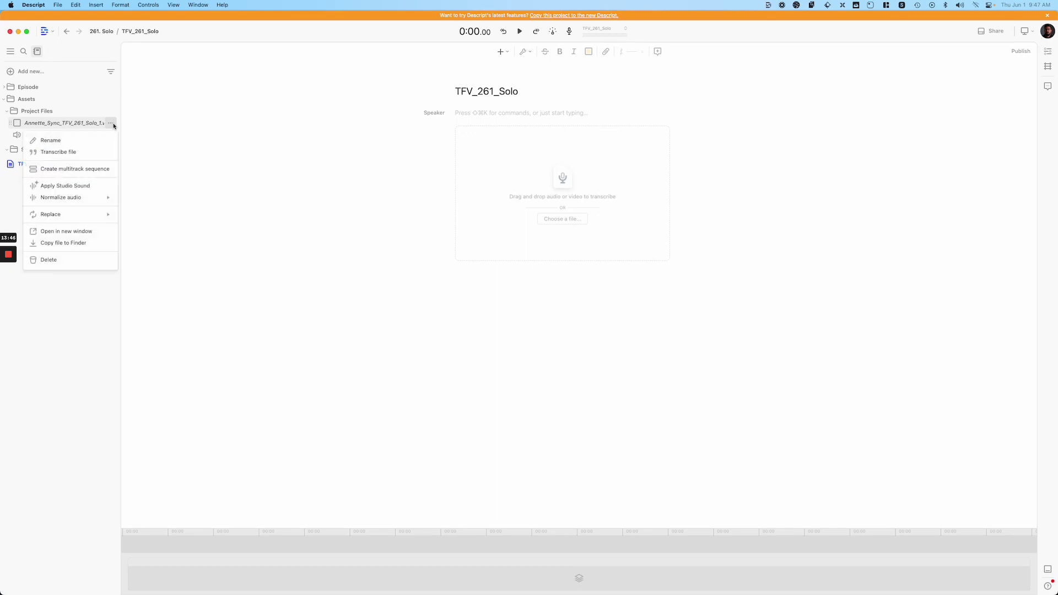
left_click(86, 169)
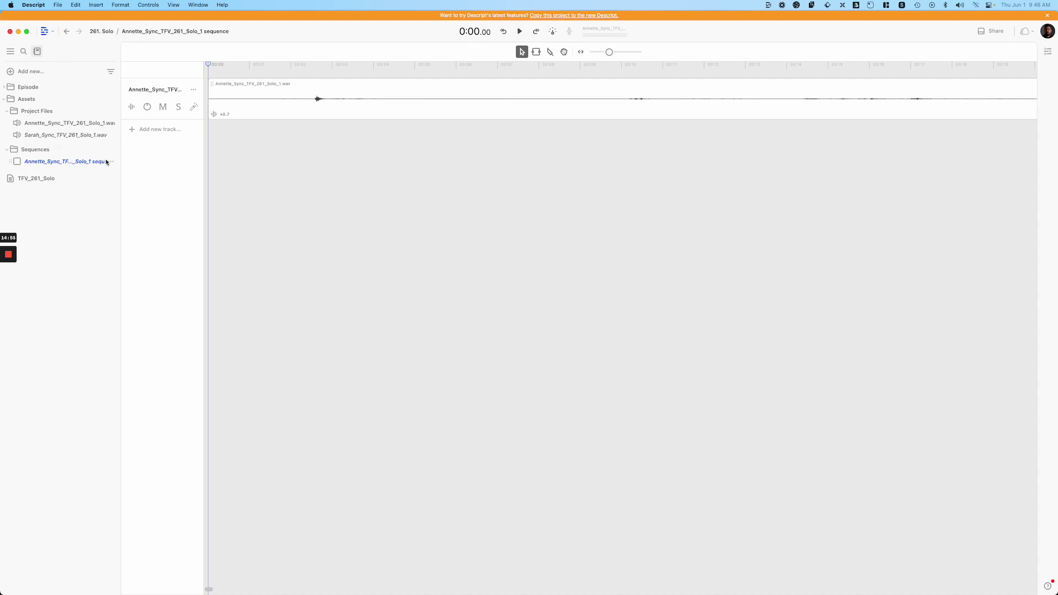
left_click(111, 161)
left_click(74, 246)
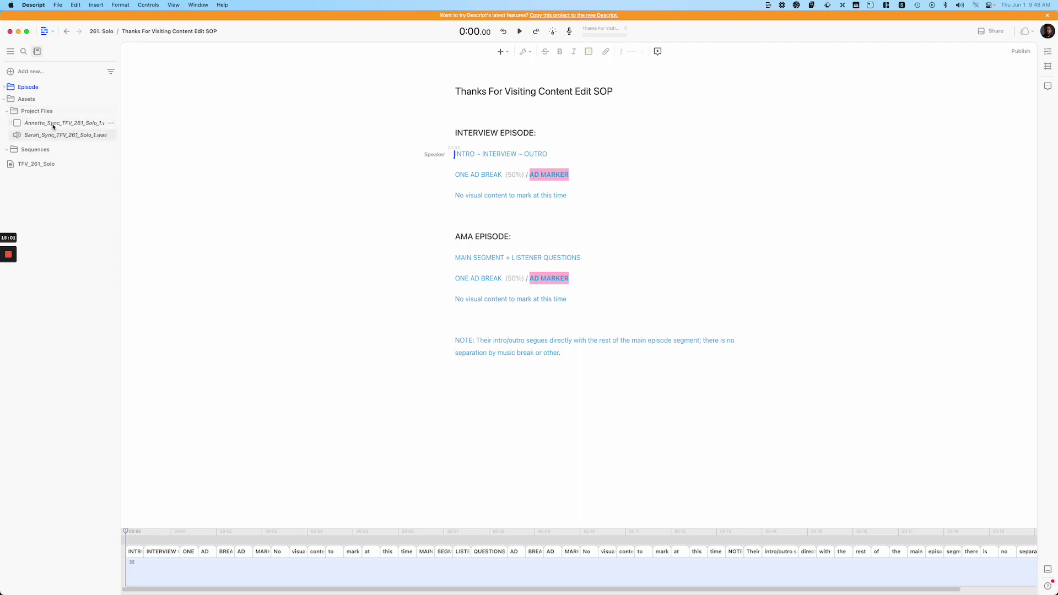
Select both sync WAVs and transcribe them in English
left_click(18, 123)
left_click(16, 135)
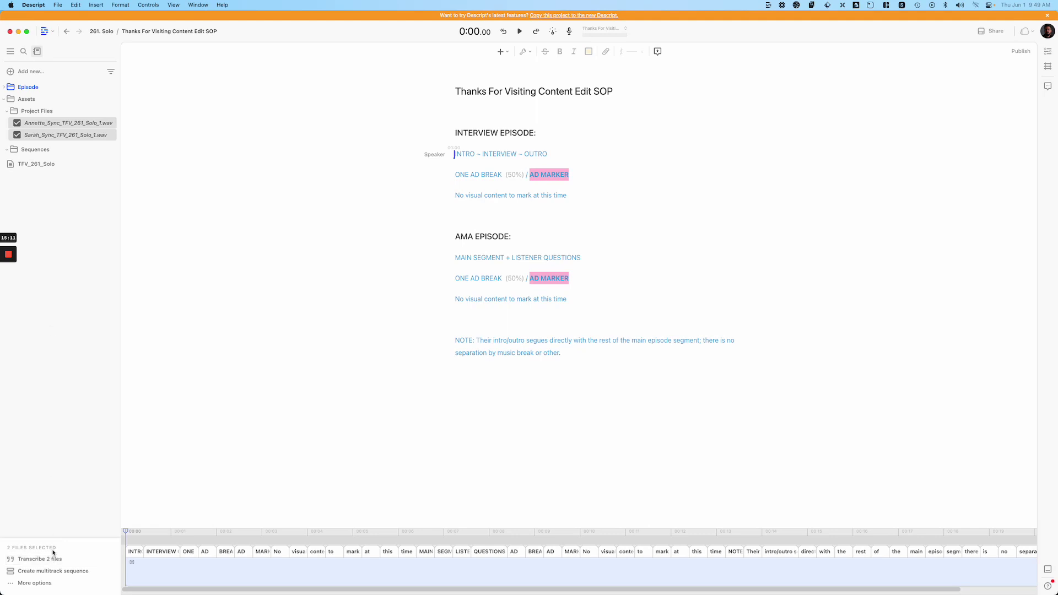
left_click(52, 559)
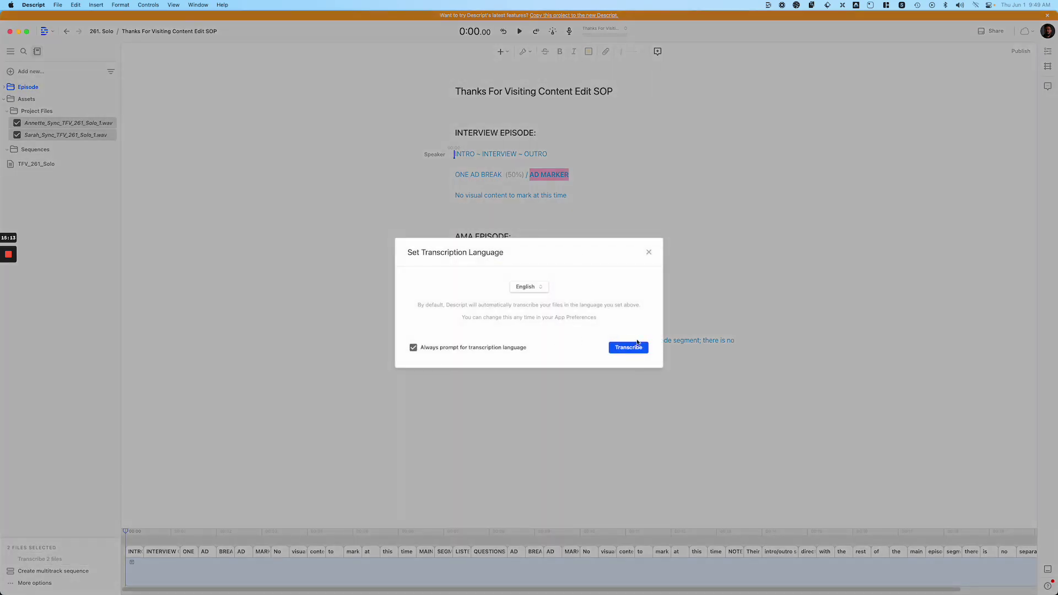
left_click(637, 345)
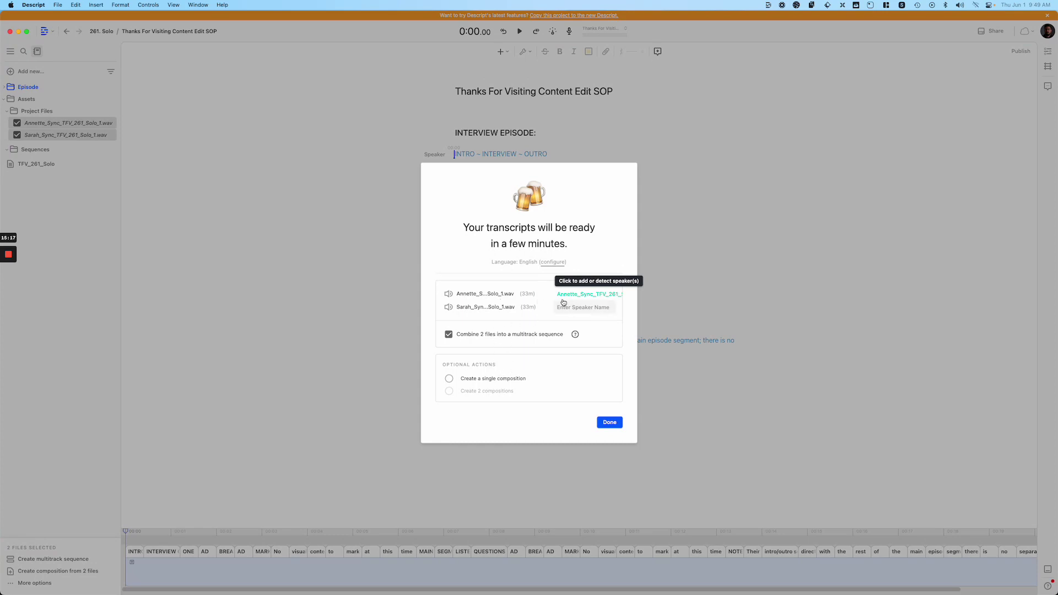
Assign each file its speaker and combine both into one multitrack sequence and composition
left_click(578, 296)
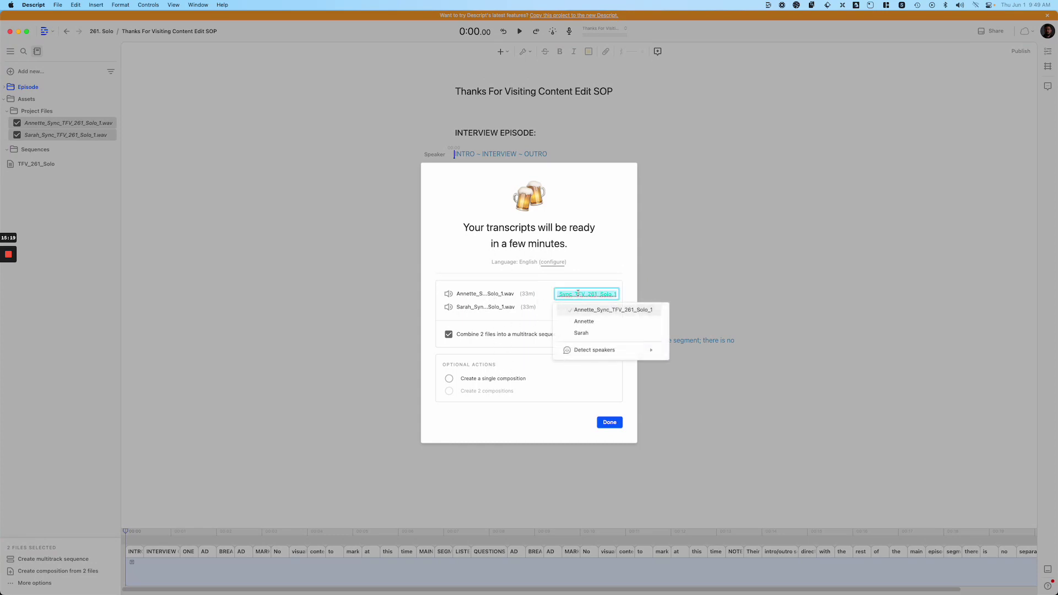
left_click(582, 318)
left_click(578, 311)
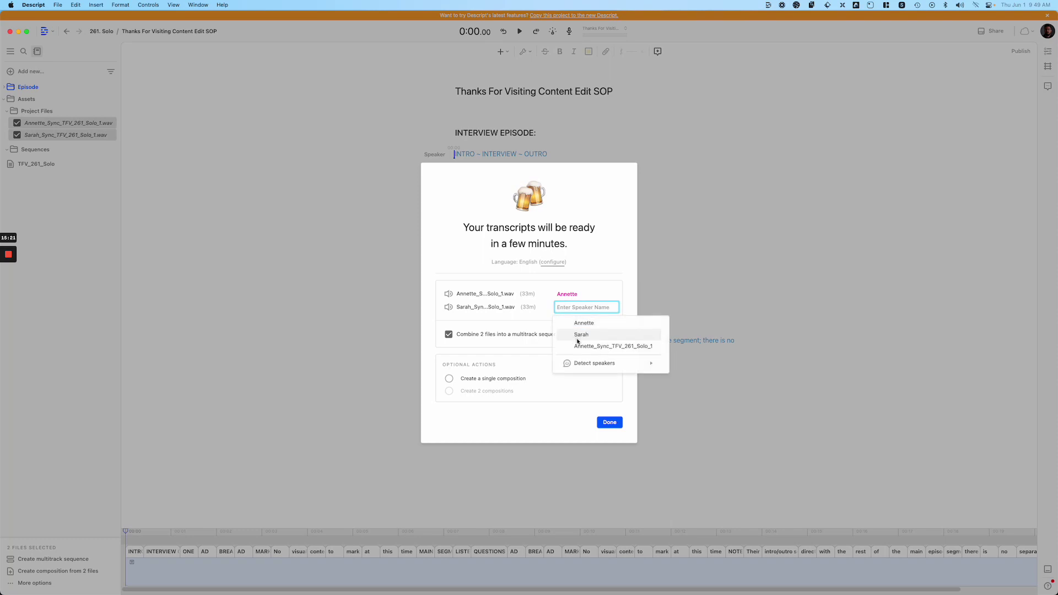
left_click(577, 337)
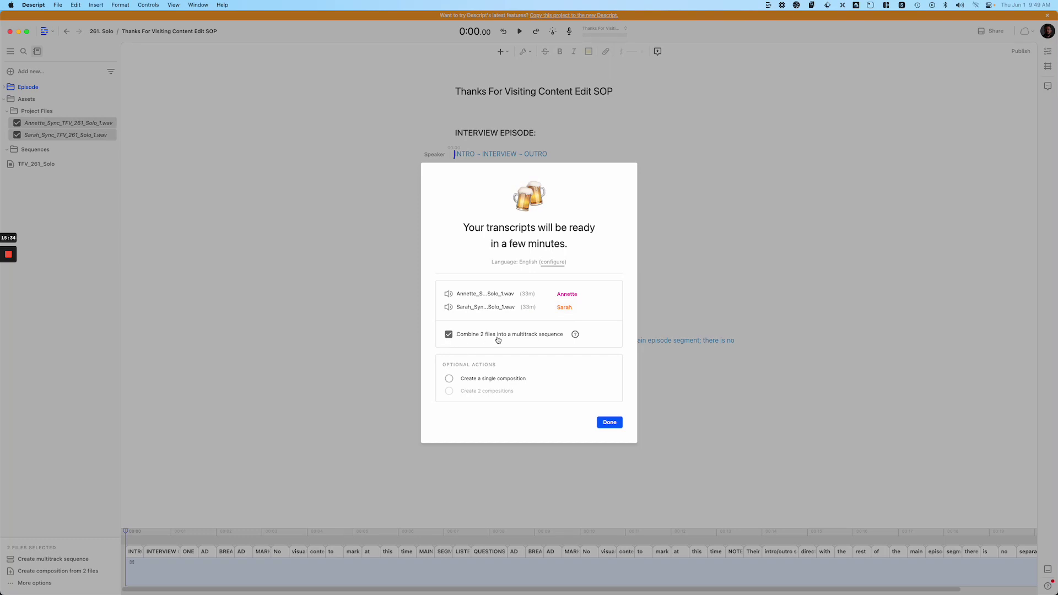
left_click(473, 381)
left_click(448, 335)
left_click(449, 392)
left_click(466, 337)
Finish the transcription setup and delete the old empty TFV_261_Solo composition
left_click(602, 424)
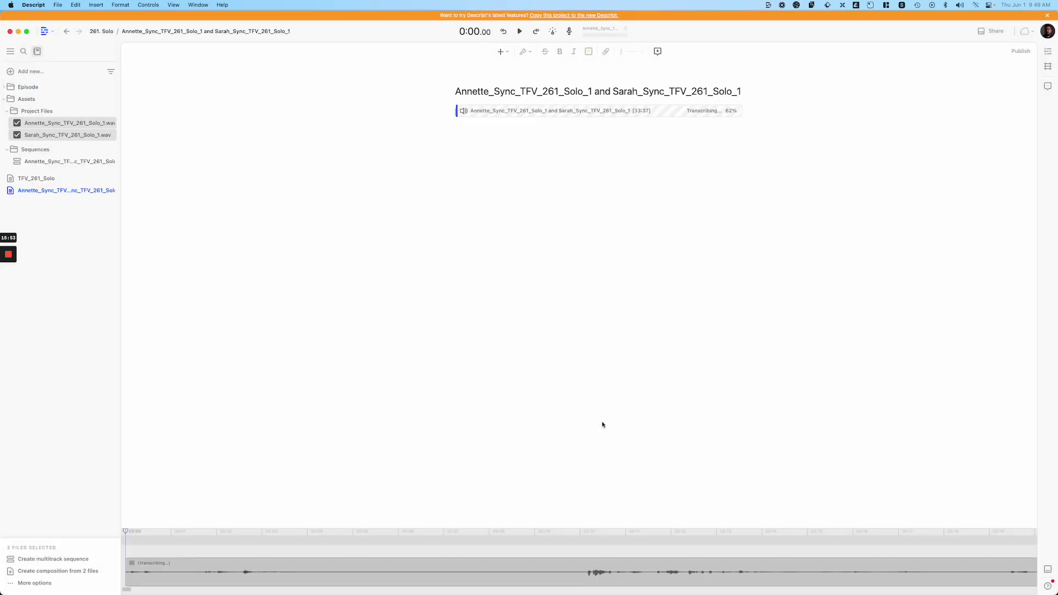
left_click(73, 226)
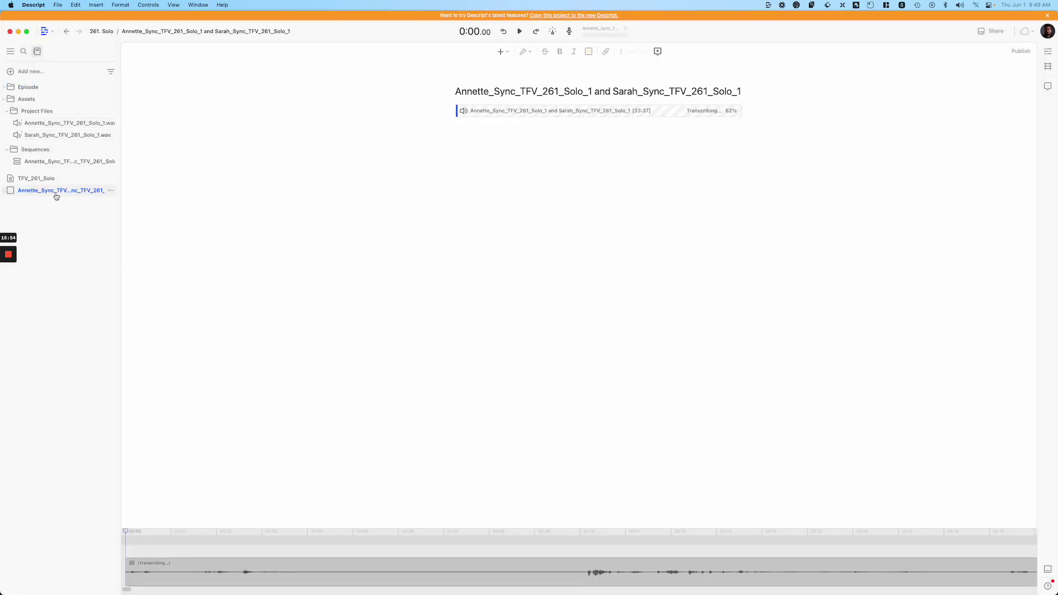
left_click(110, 179)
left_click(83, 302)
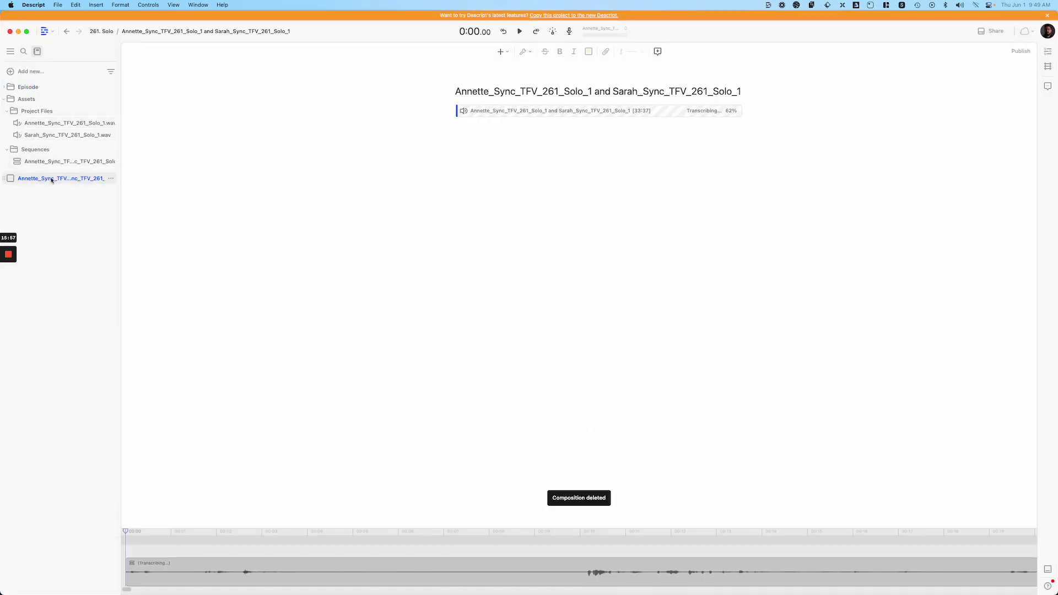
Rename the new two-speaker composition to TFV_261_Solo
double_click(51, 179)
type("TFV_261_Solo")
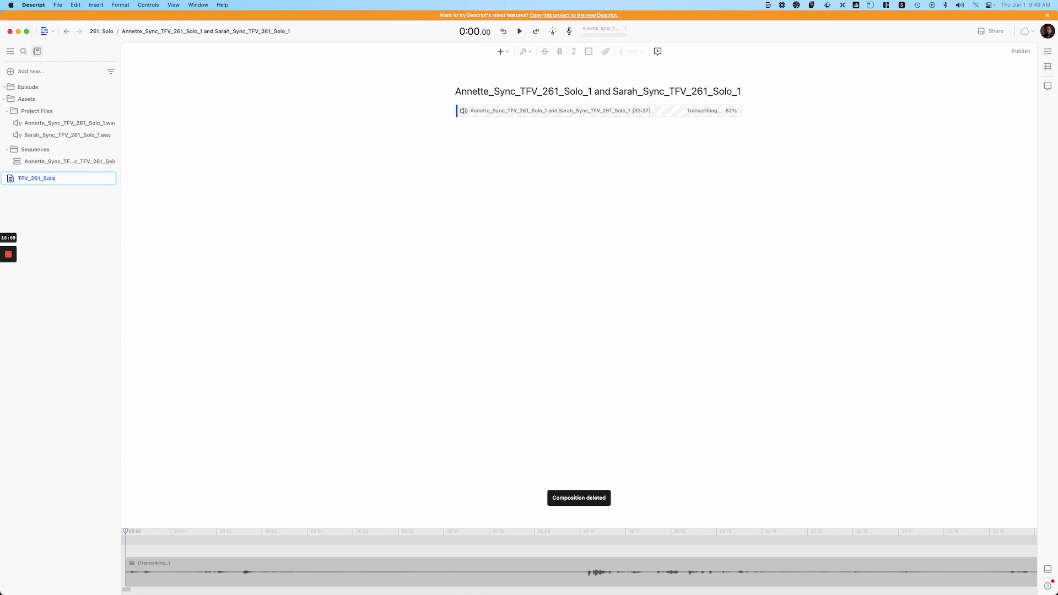
key("Return")
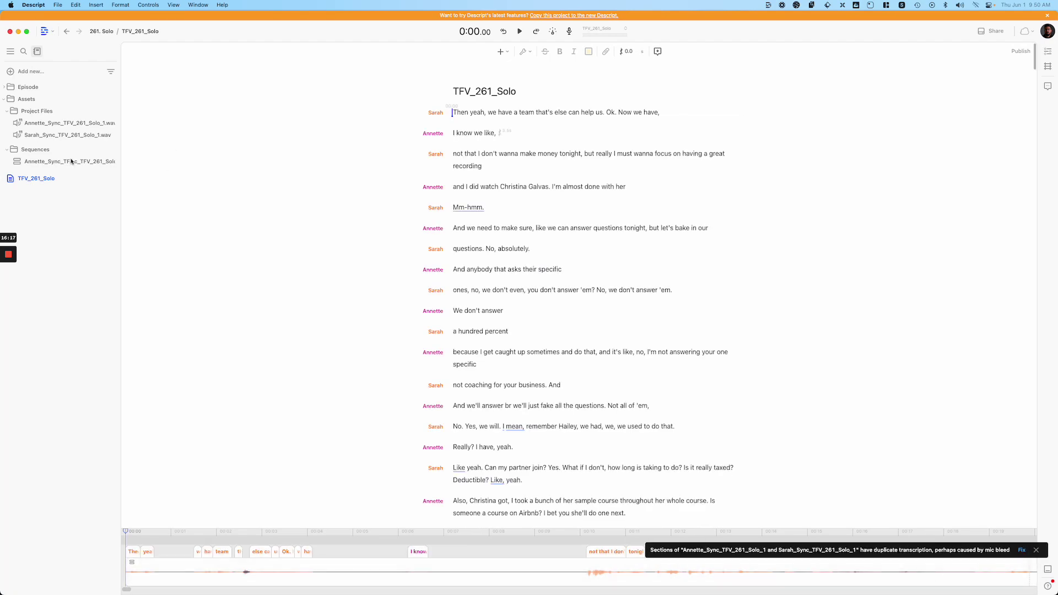
Make the timeline panel taller and dismiss the mic-bleed notification
scroll(550, 189, "down", 20)
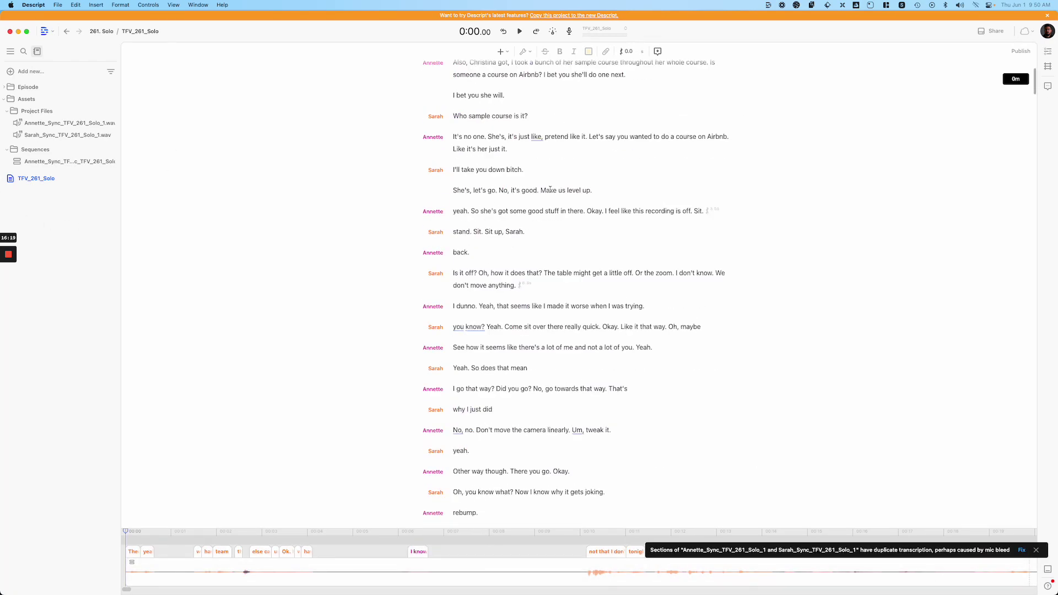
scroll(550, 189, "up", 20)
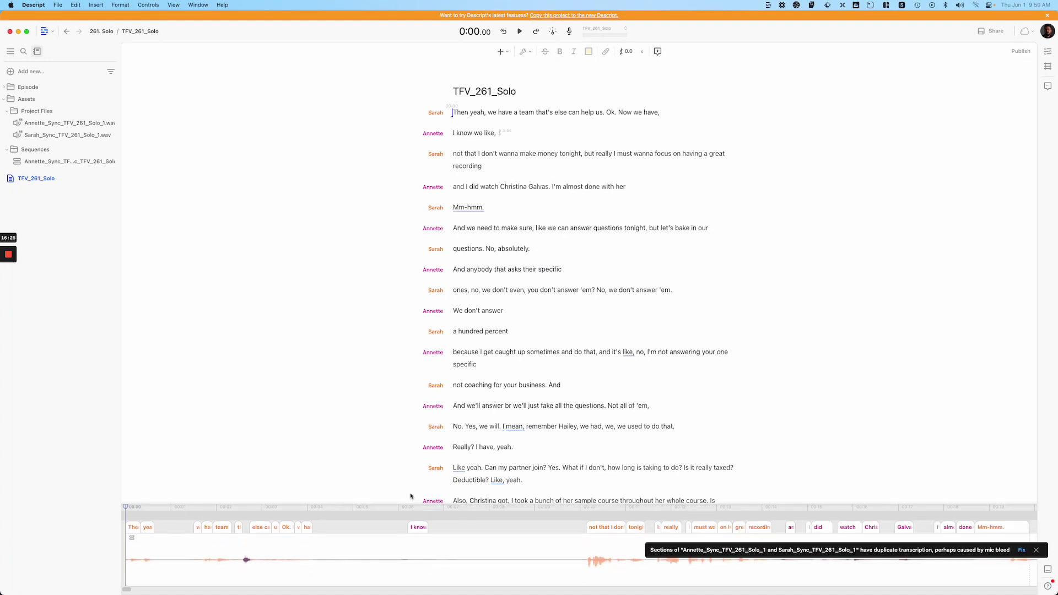
left_click_drag(408, 527, 409, 432)
scroll(514, 509, "down", 5)
scroll(514, 509, "down", 2)
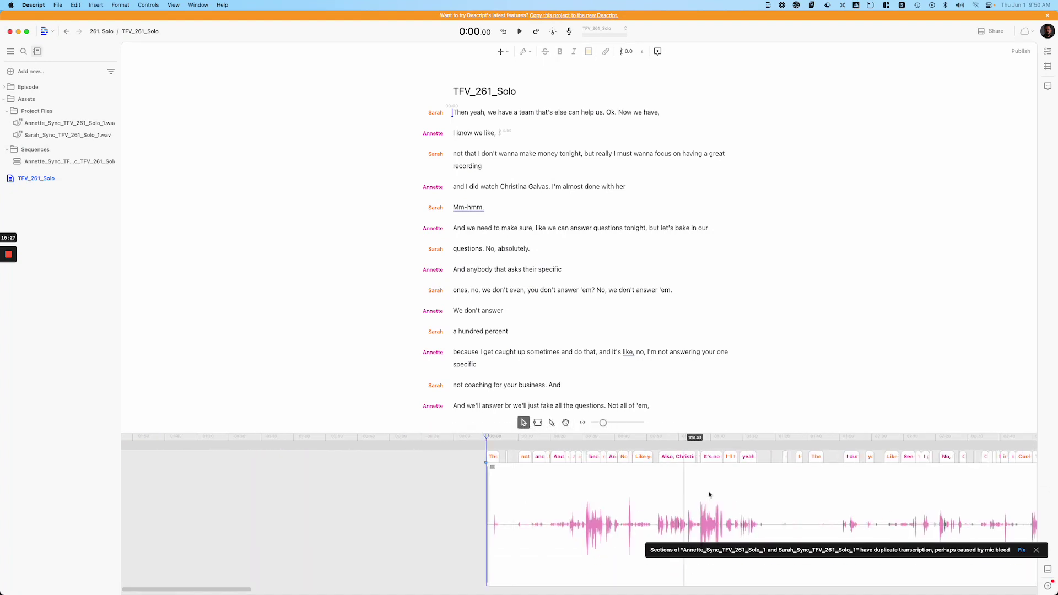
left_click(1035, 550)
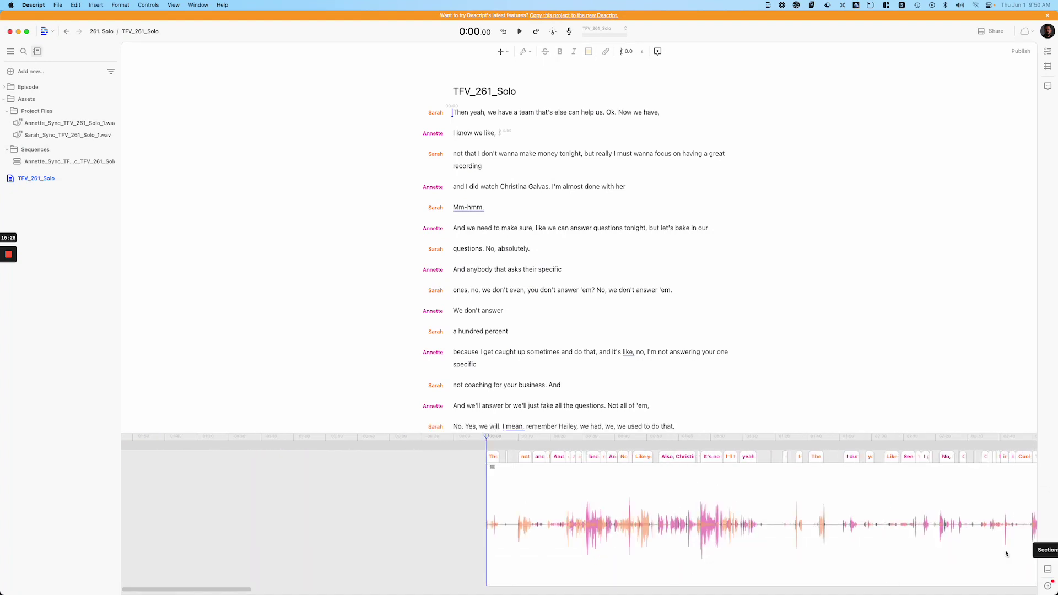
Scroll through both speakers' waveforms and jump playback to the fourth transcript paragraph
scroll(799, 527, "down", 3)
scroll(798, 527, "right", 10)
scroll(714, 526, "down", 3)
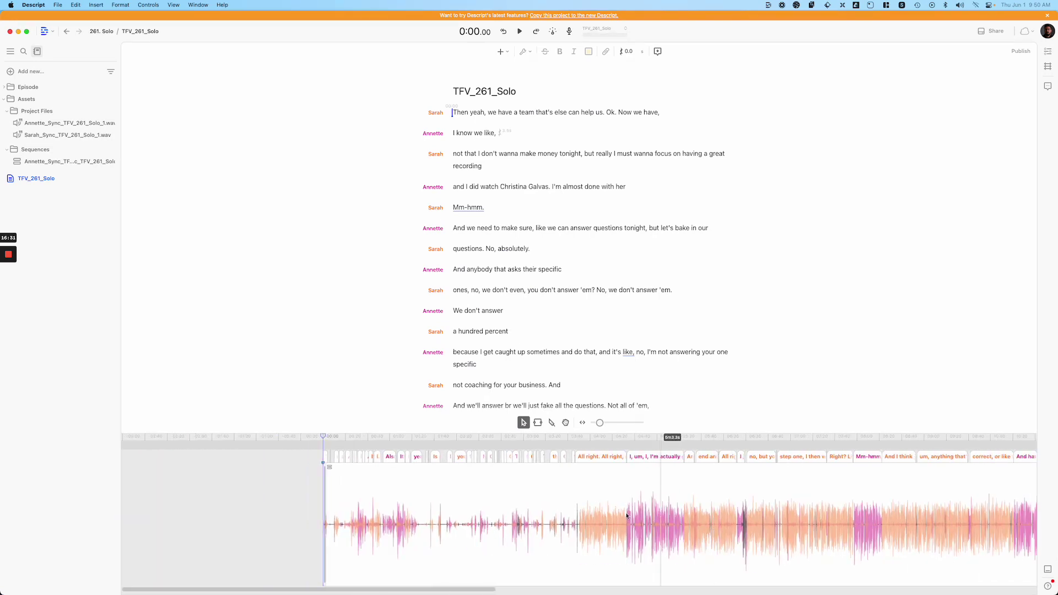
scroll(744, 523, "right", 10)
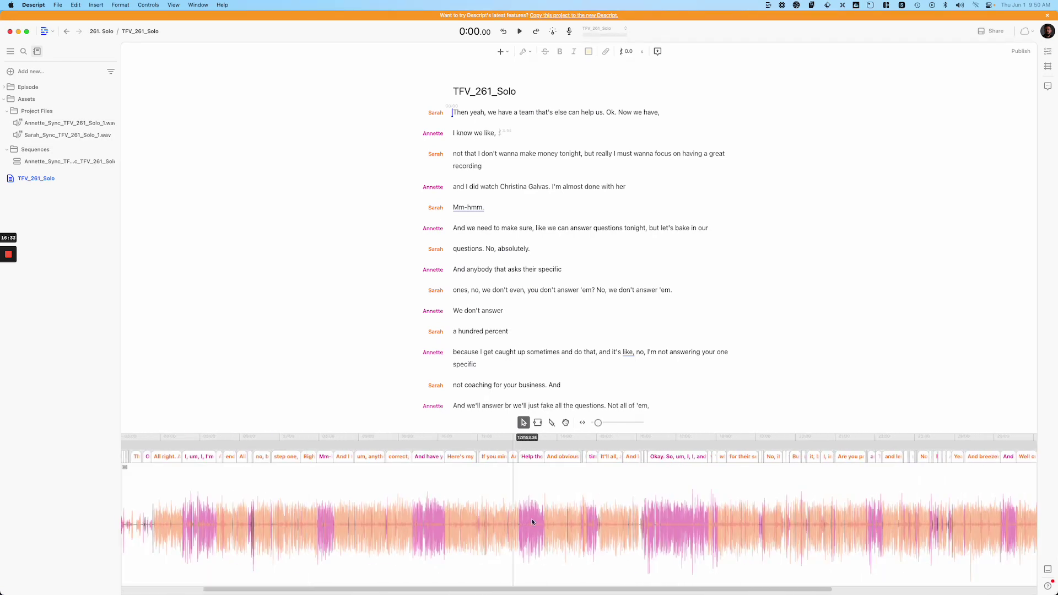
scroll(741, 518, "left", 15)
scroll(569, 527, "down", 2)
scroll(729, 514, "right", 2)
scroll(728, 515, "right", 2)
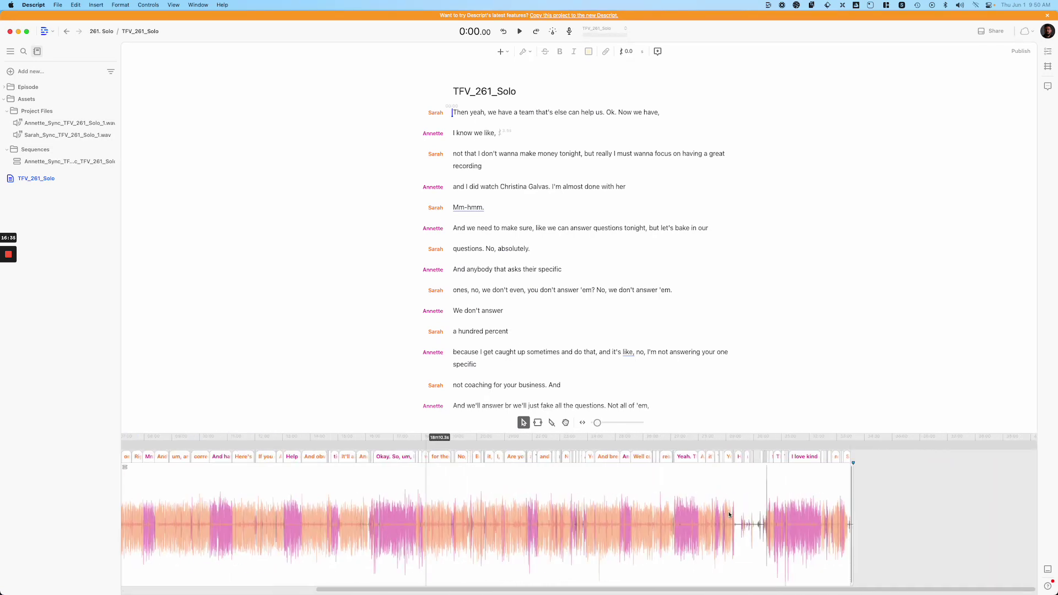
scroll(739, 513, "left", 4)
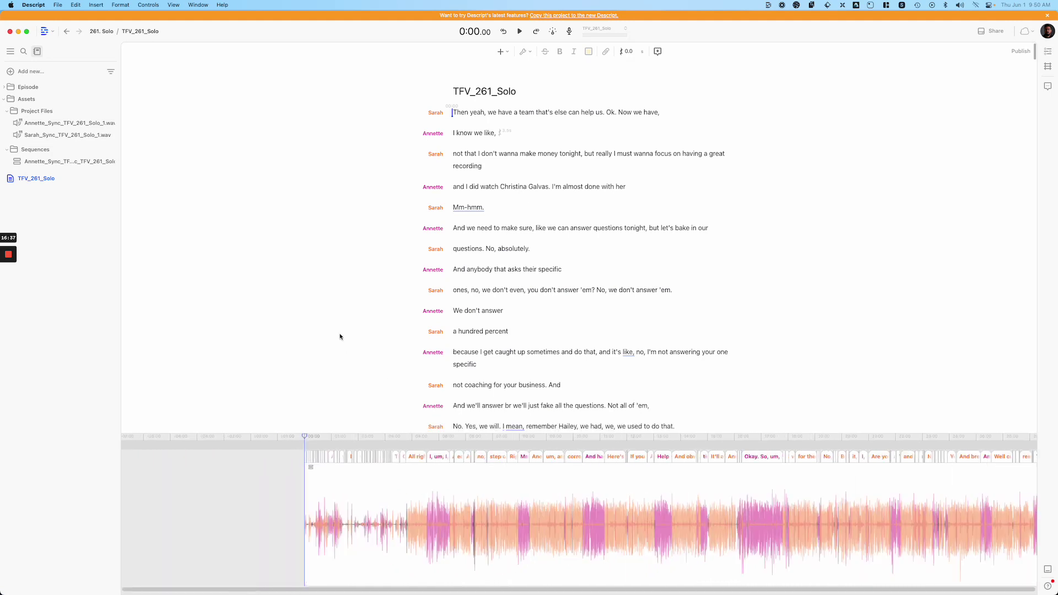
left_click(539, 173)
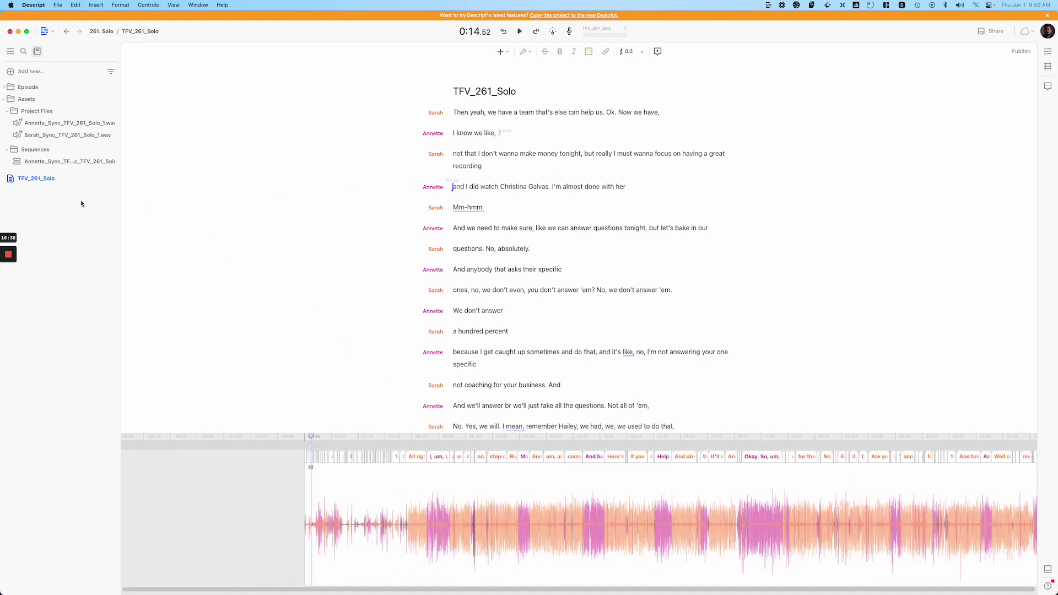
Open the two-speaker sequence from the Sequences list and add an empty Track 3
left_click(76, 161)
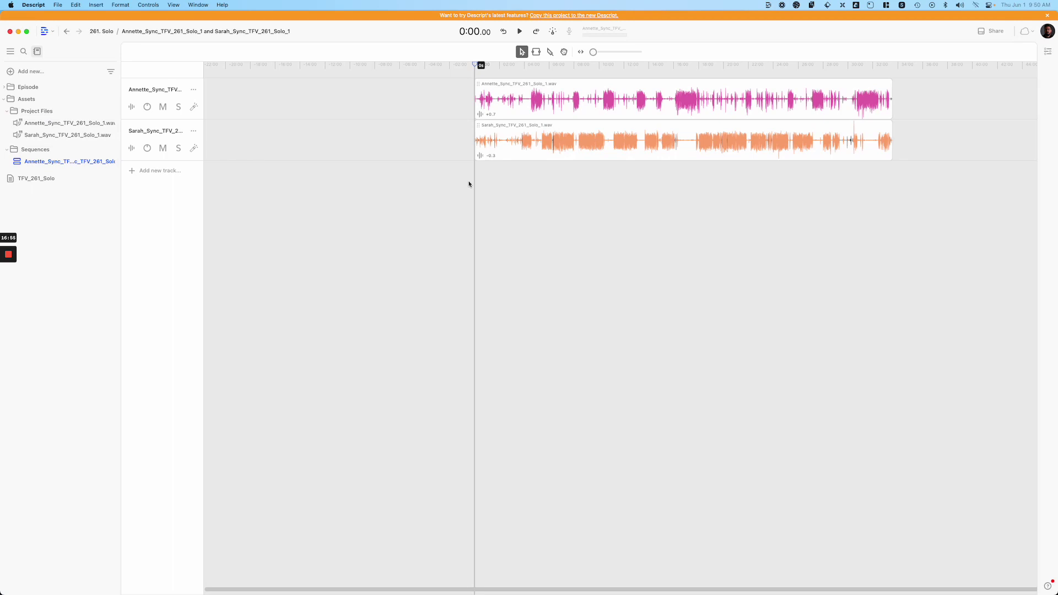
left_click(68, 180)
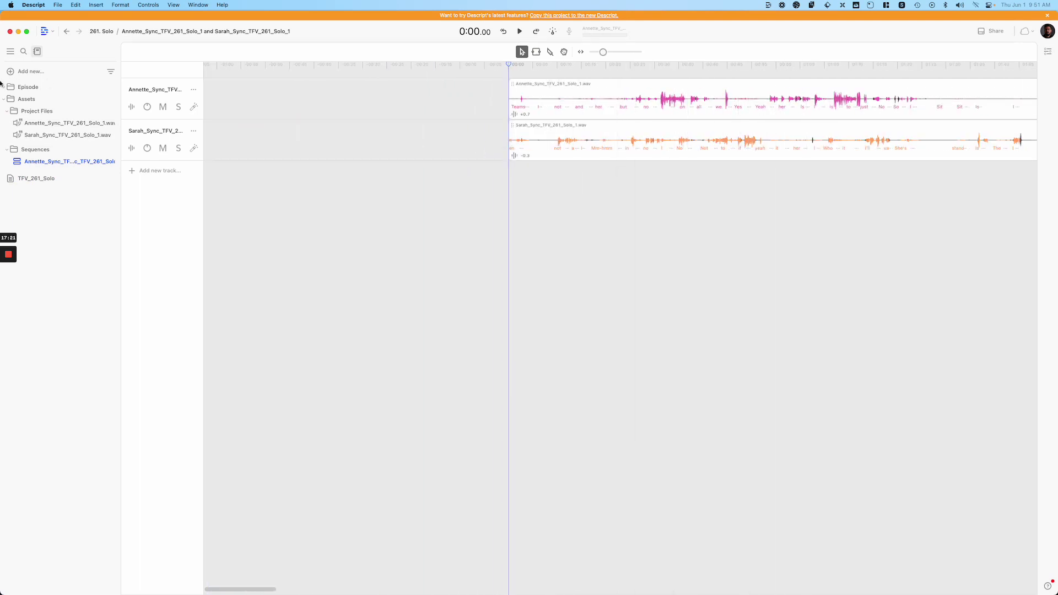
left_click(148, 173)
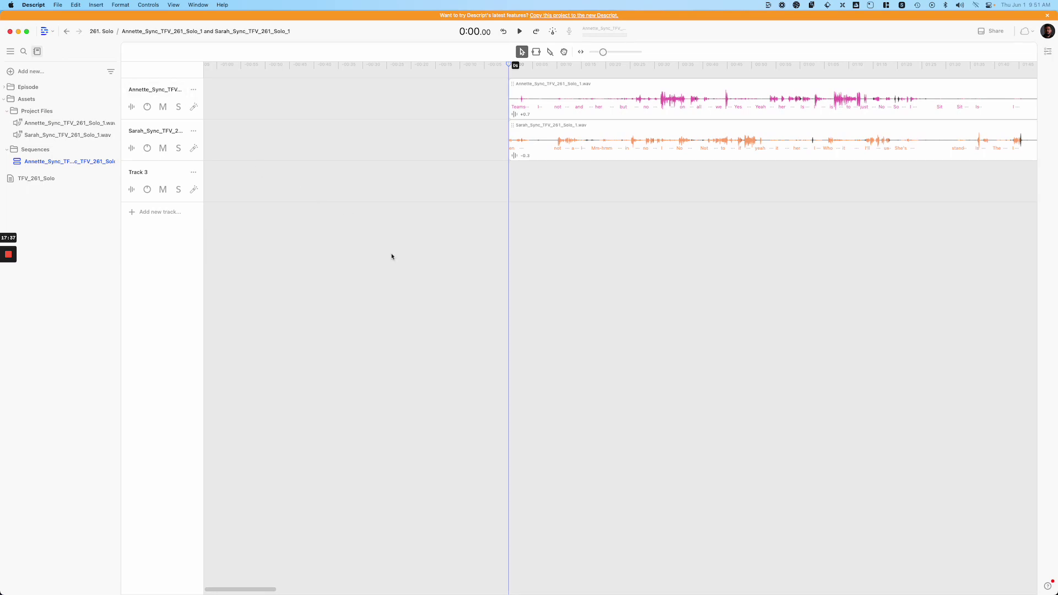
Open Podcast_Sync_Template.logicx from the 261. Solo folder in Finder
key("super+Tab")
key("ctrl+Up")
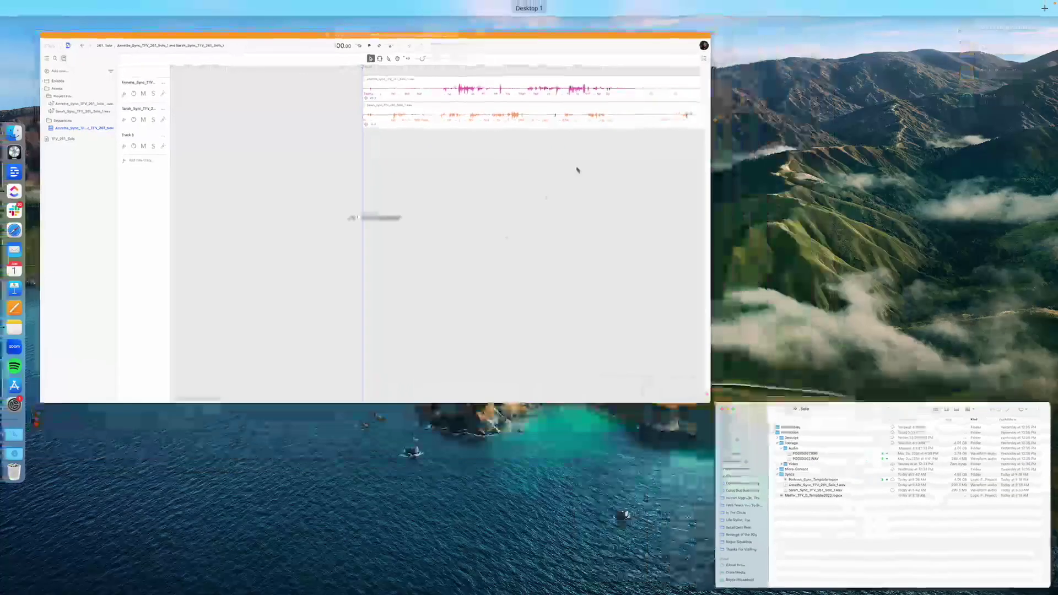
left_click(453, 405)
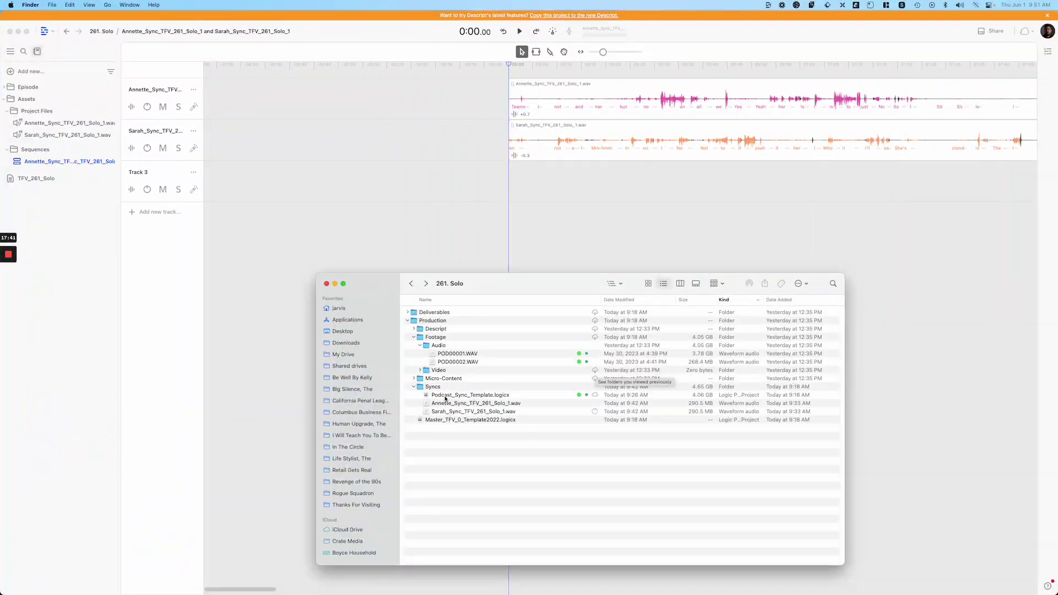
double_click(445, 395)
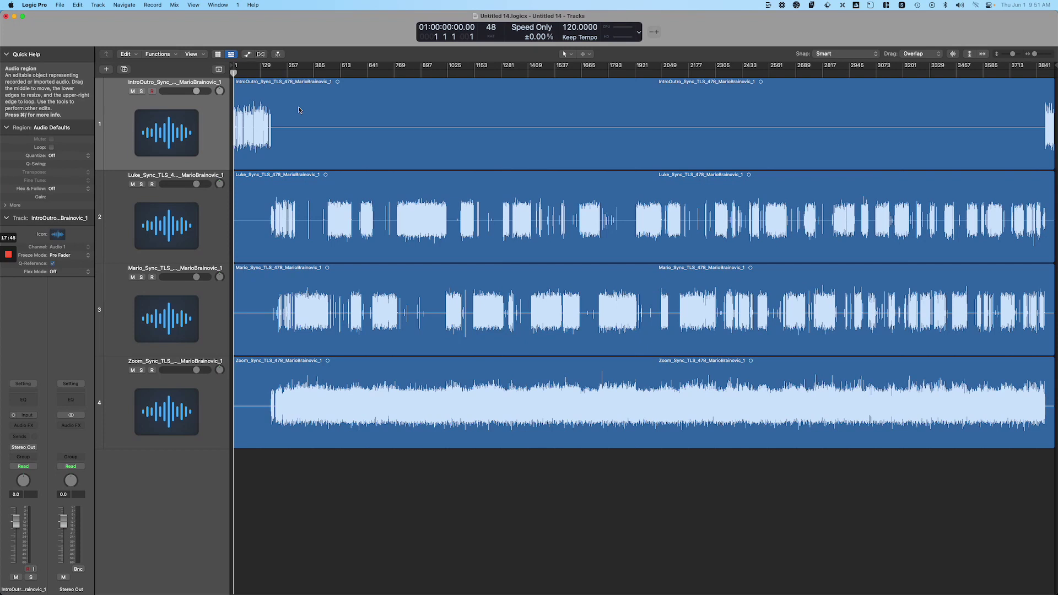
Close Untitled 14 without saving and close Project.logicx, then return to Descript
left_click(6, 16)
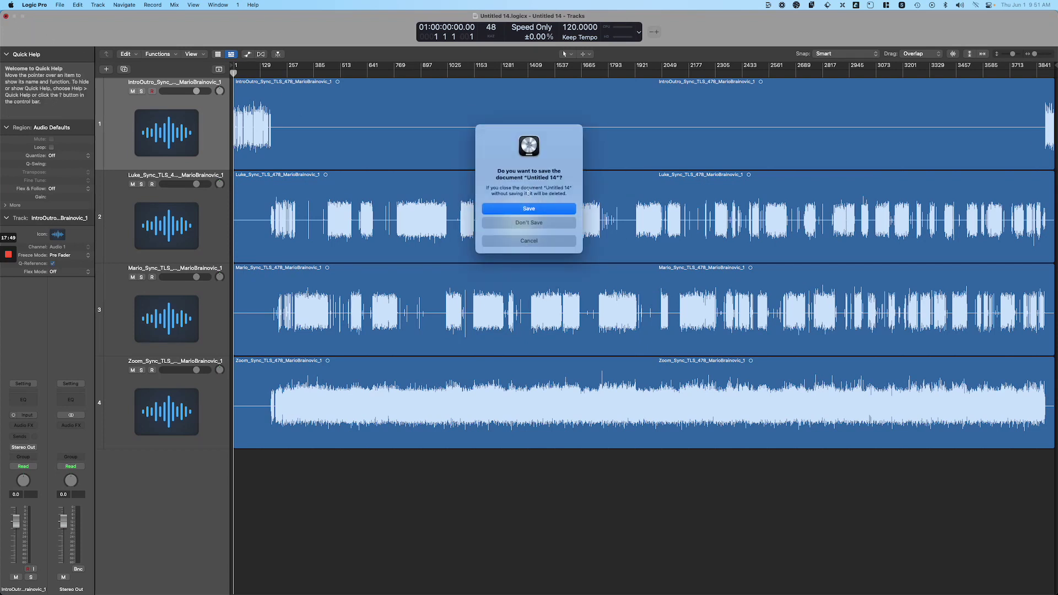
left_click(497, 223)
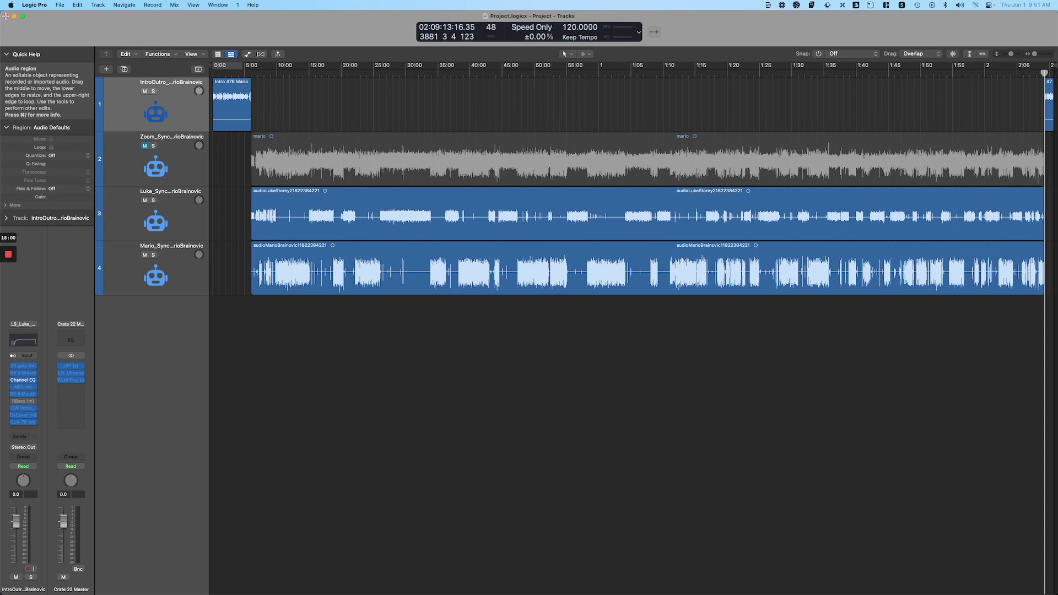
left_click(6, 16)
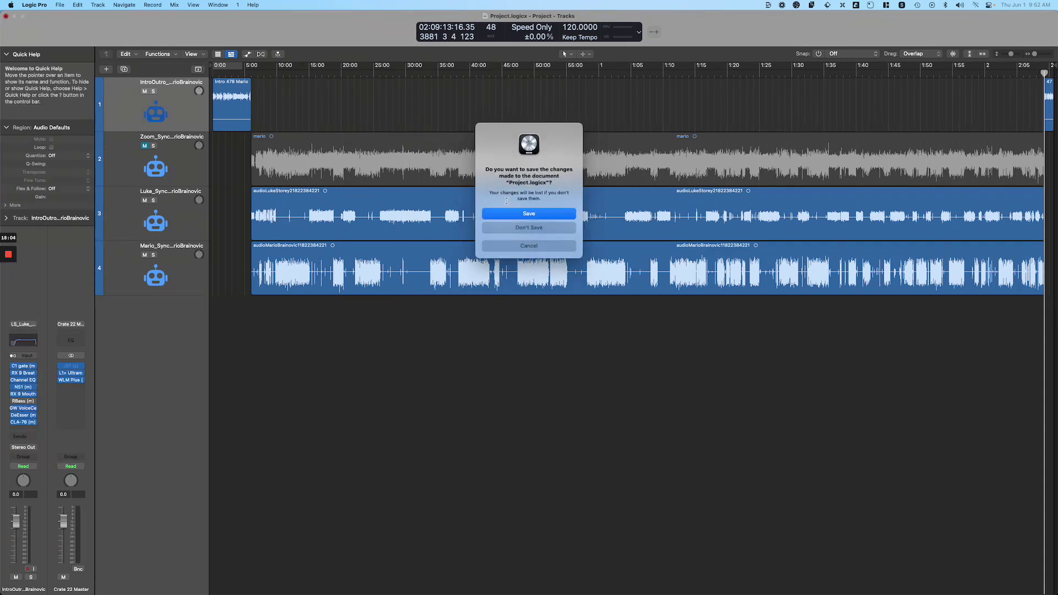
left_click(504, 228)
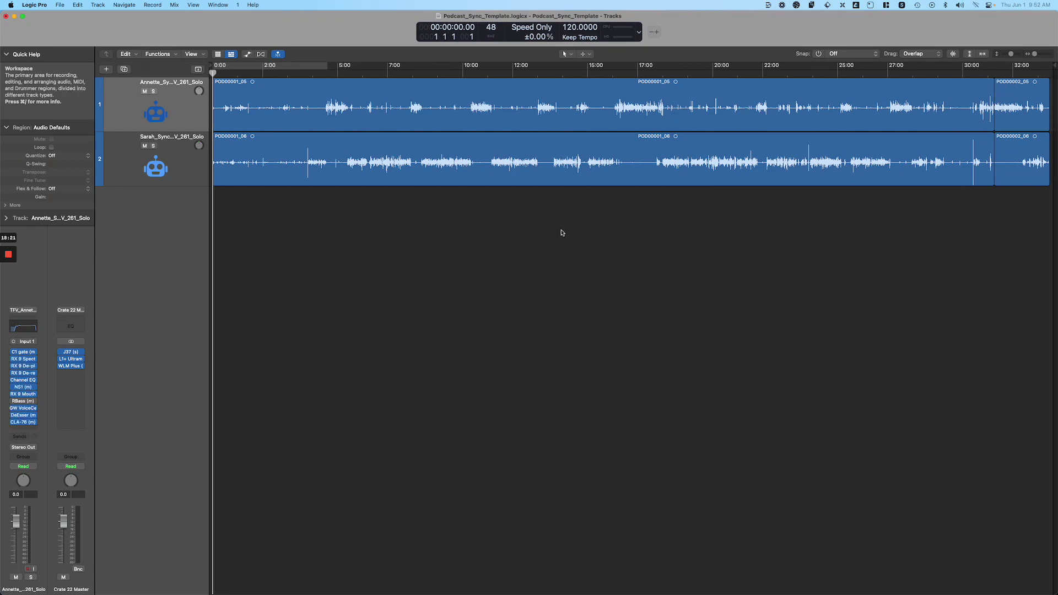
left_click(519, 193)
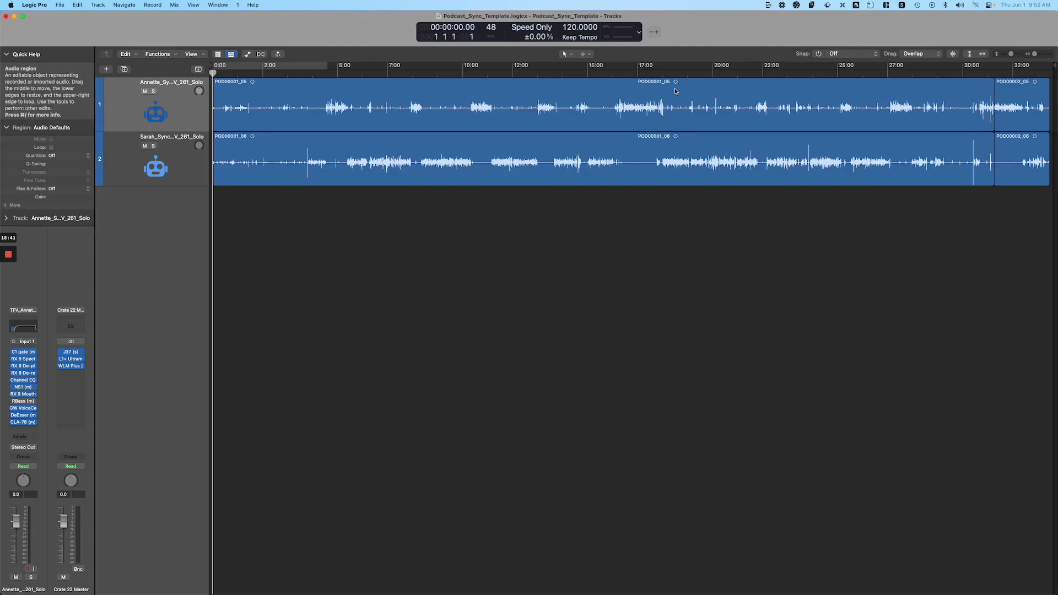
key("super+Tab")
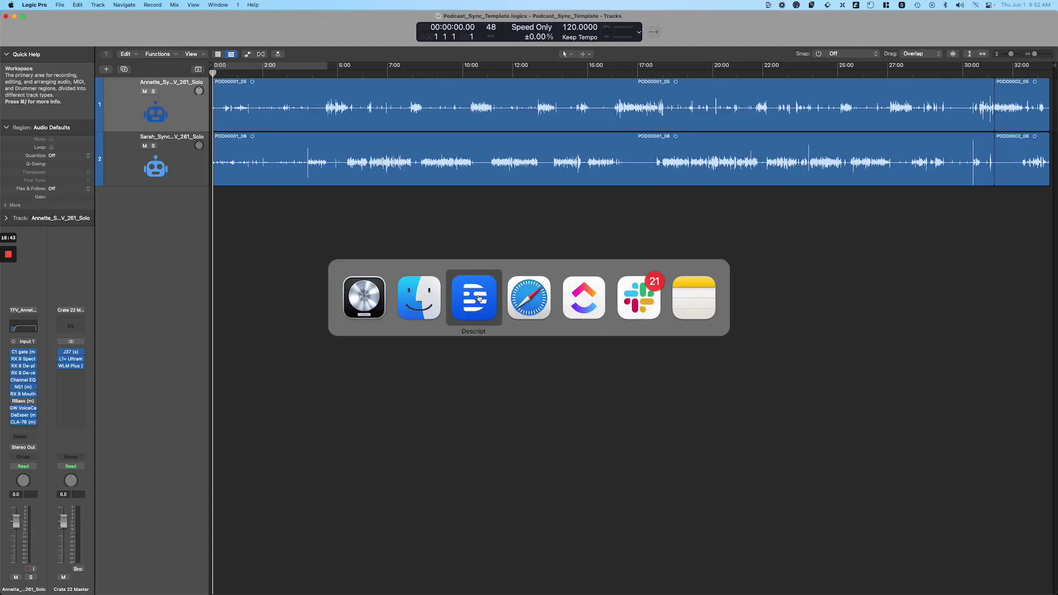
Bring up Replace file for the first speaker's WAV, then close it without replacing
left_click(479, 298)
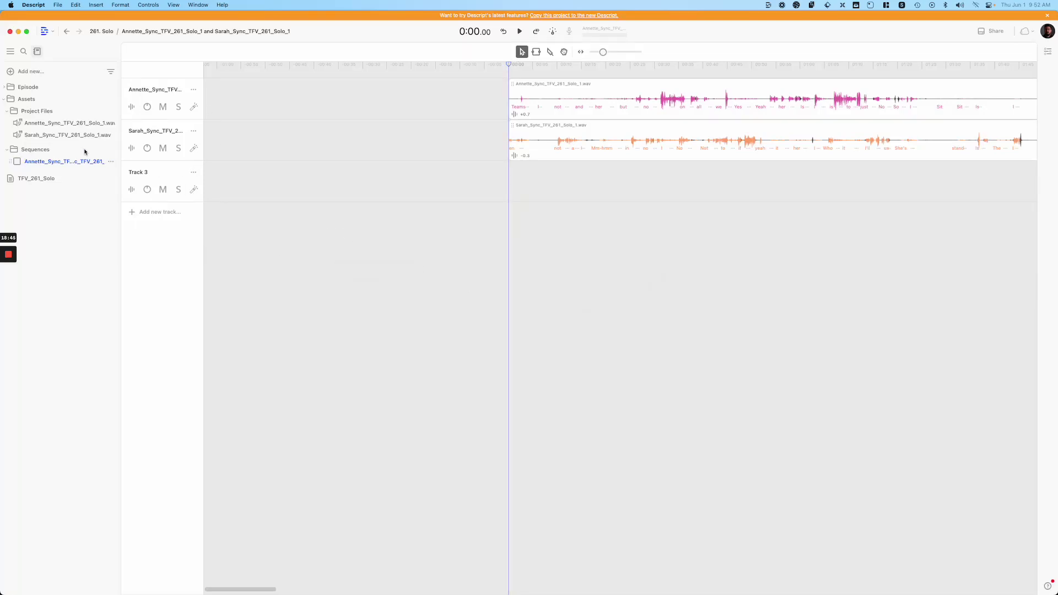
left_click(112, 123)
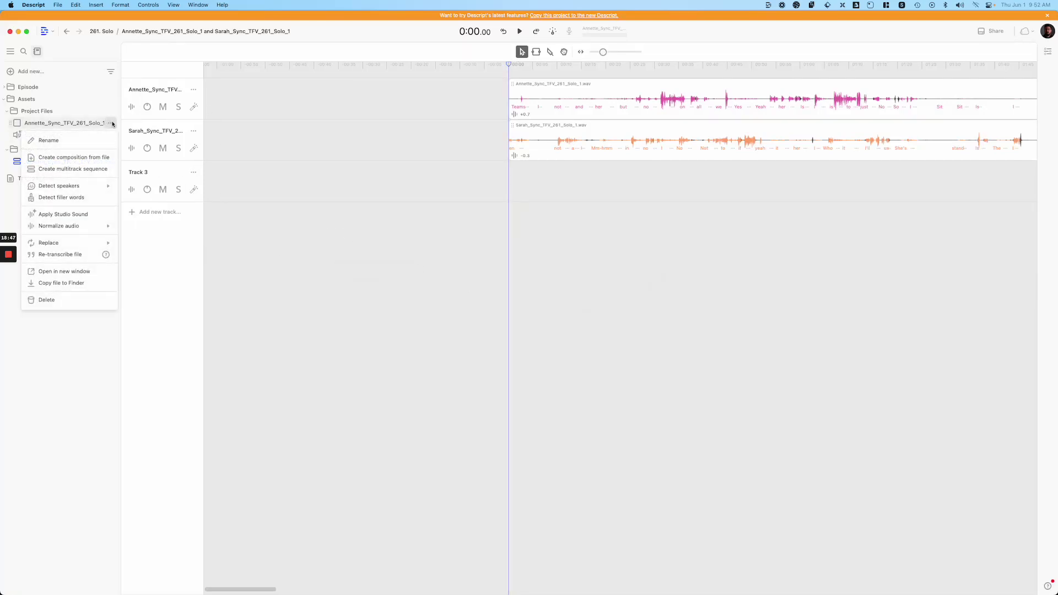
left_click(59, 279)
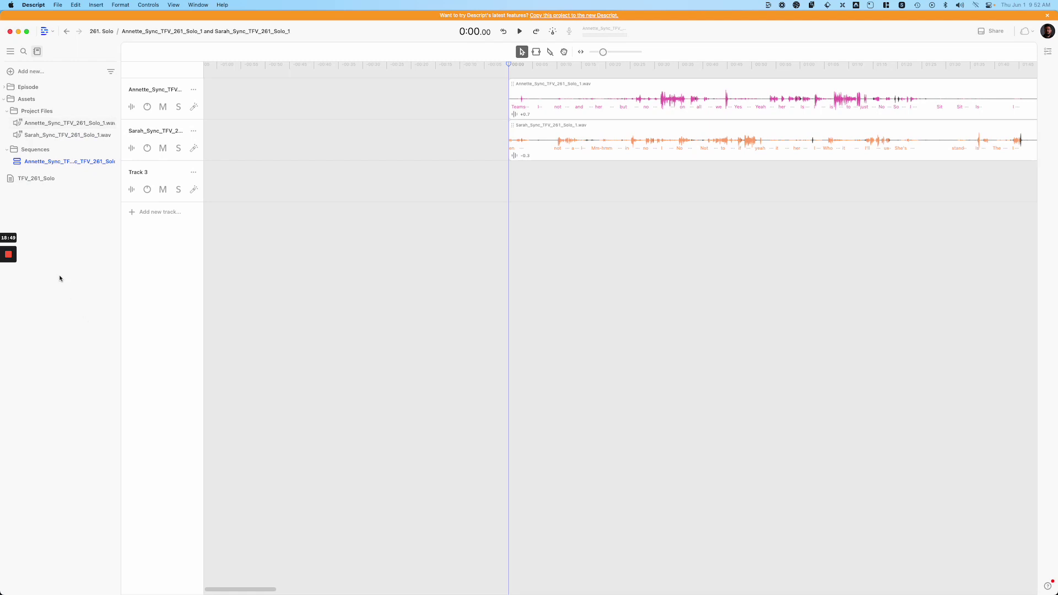
left_click(112, 124)
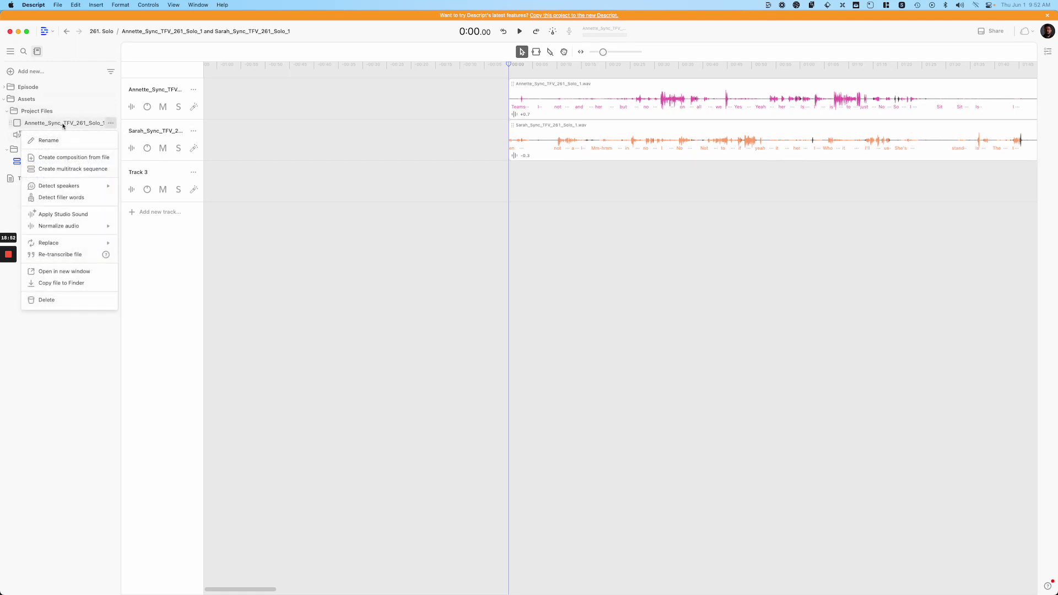
mouse_move(78, 243)
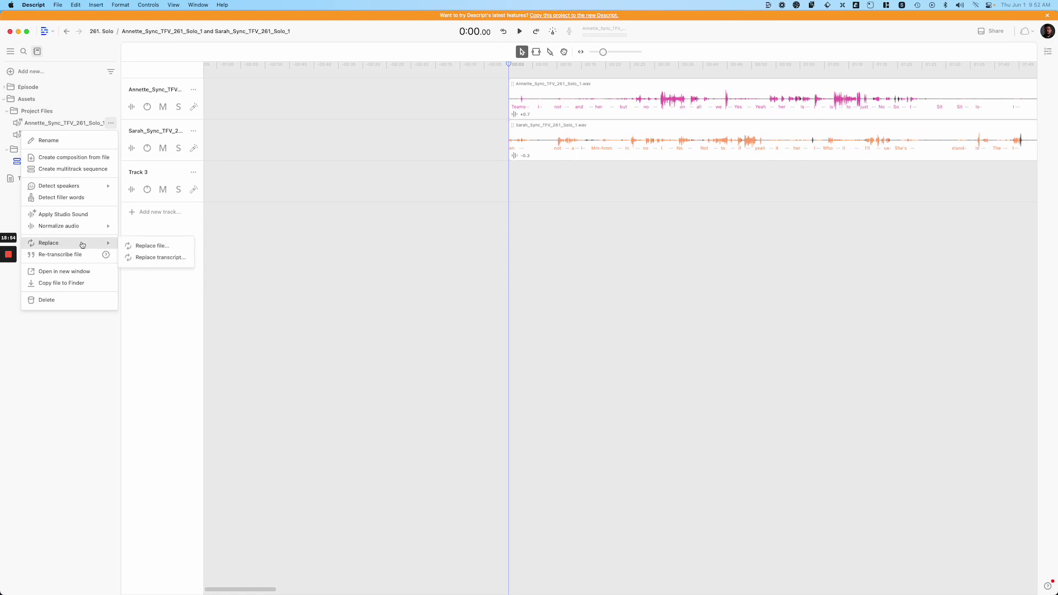
left_click(152, 247)
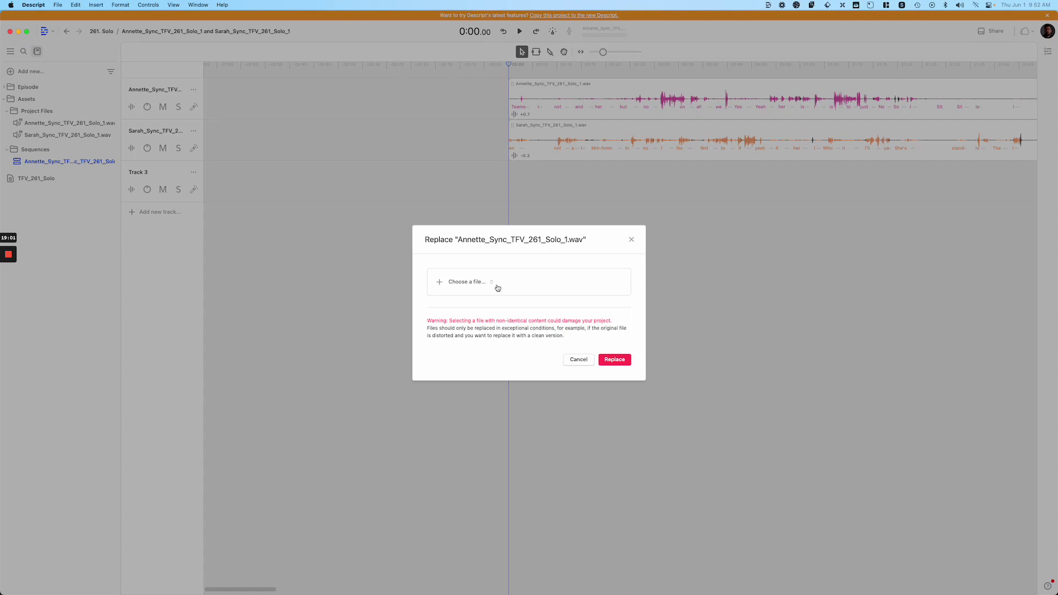
left_click(631, 240)
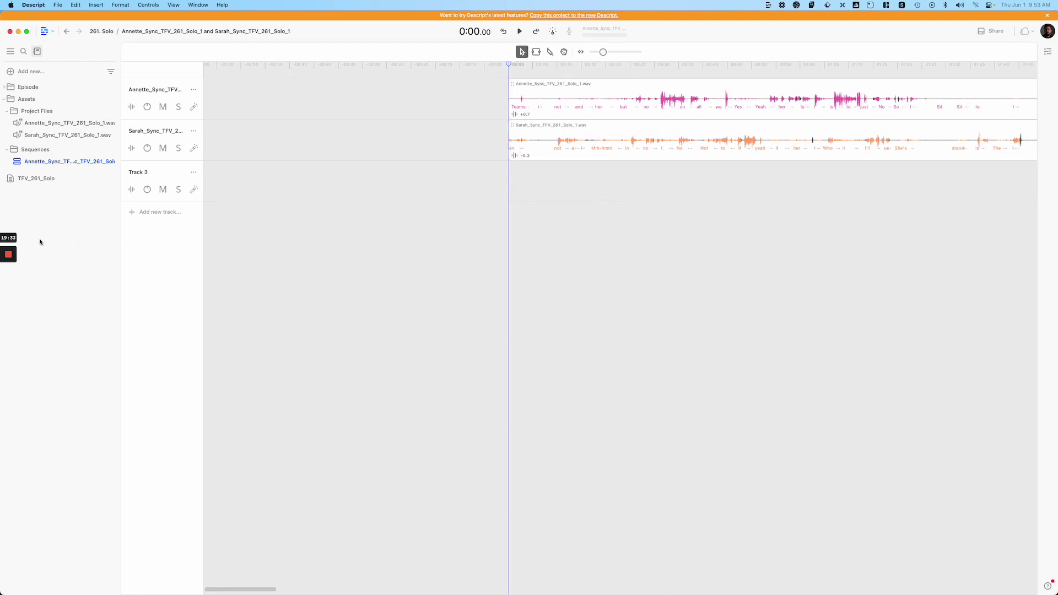
mouse_move(9, 255)
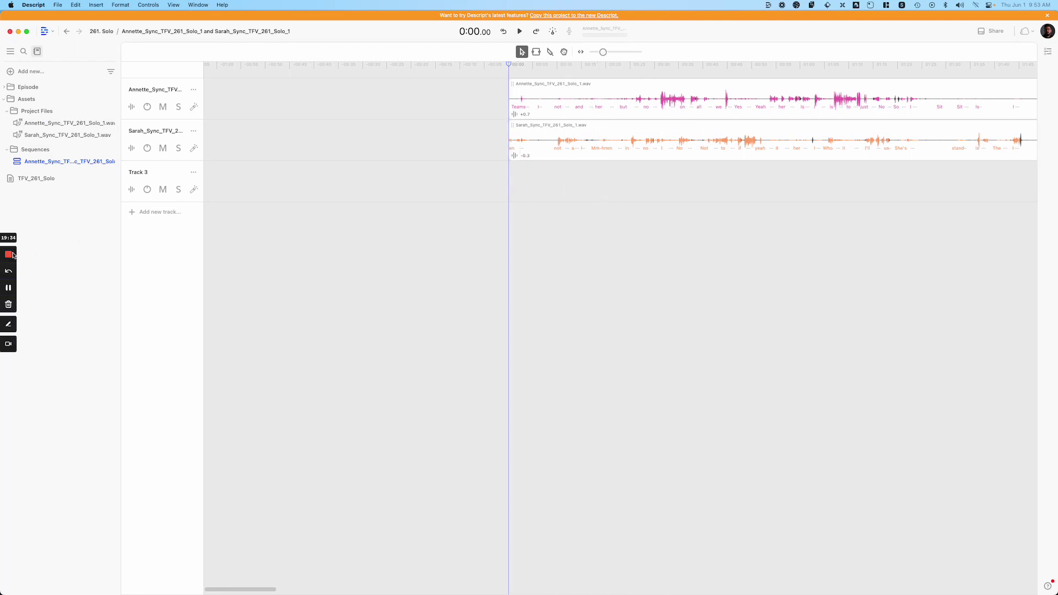